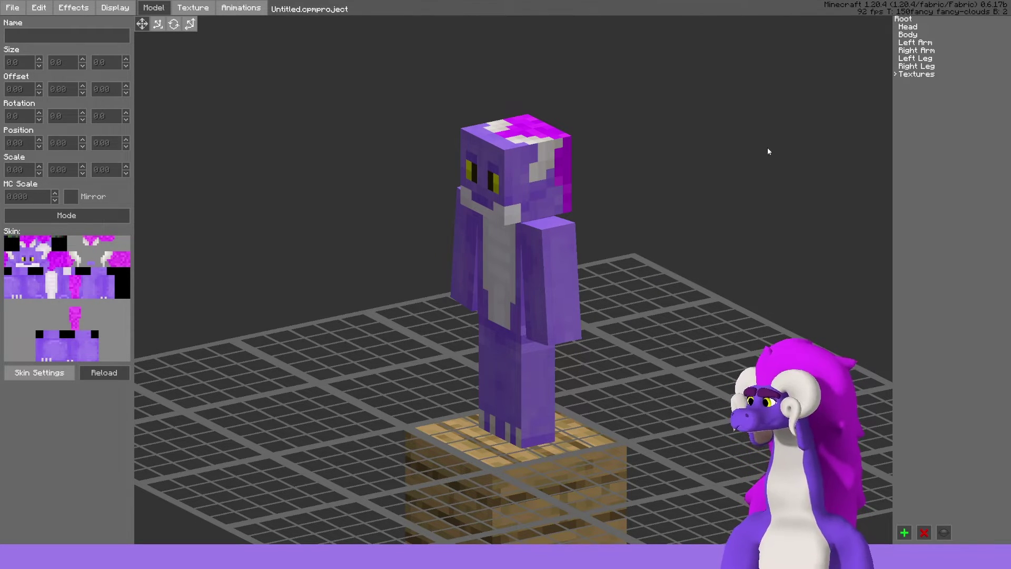
Convert the vanilla skin parts to custom parts.
click(39, 10)
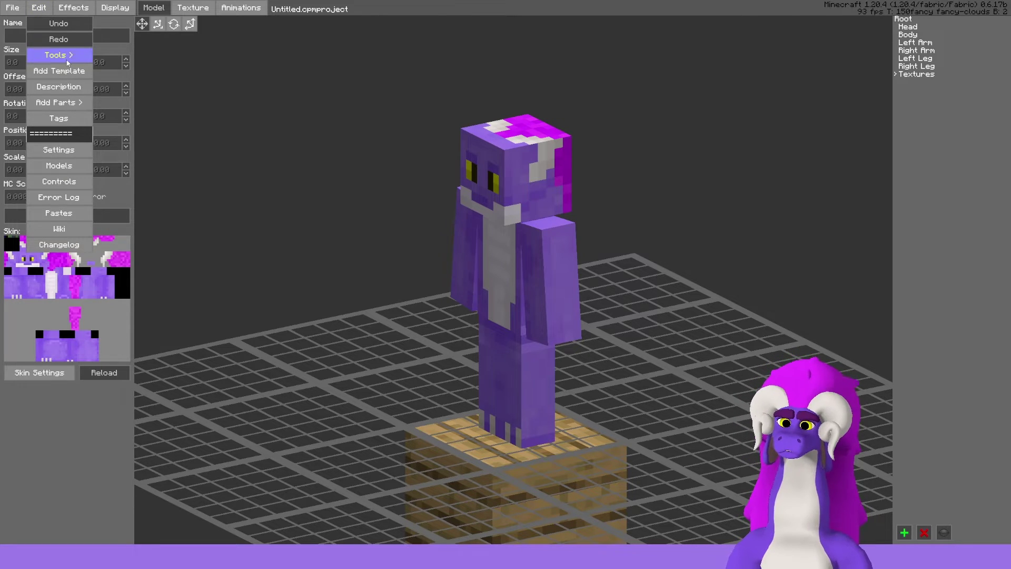
mouse_move(68, 64)
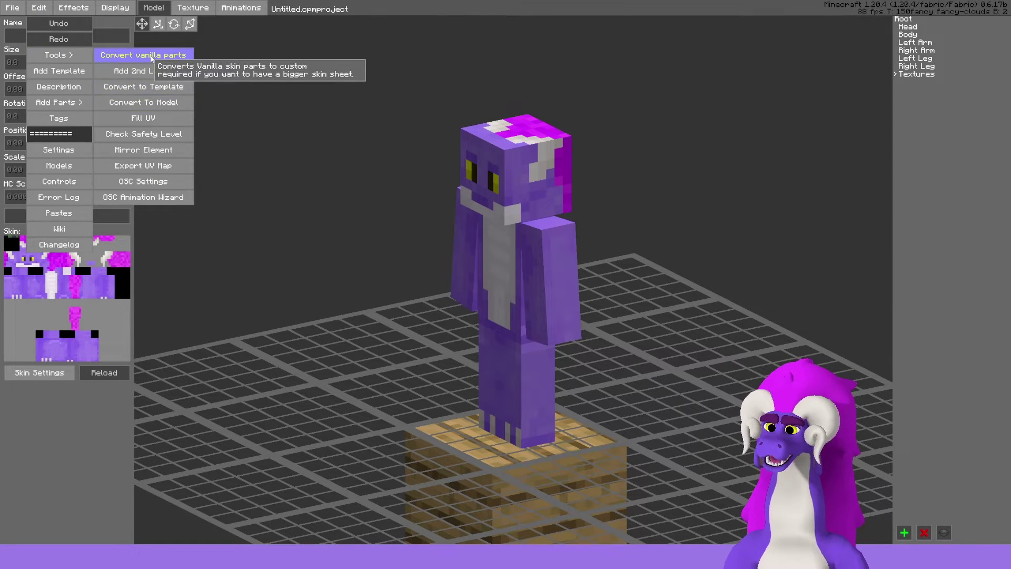
click(174, 55)
Set the Body cube's depth to 7 and its Z offset to -3.5.
middle_drag(367, 91, 524, 174)
click(516, 189)
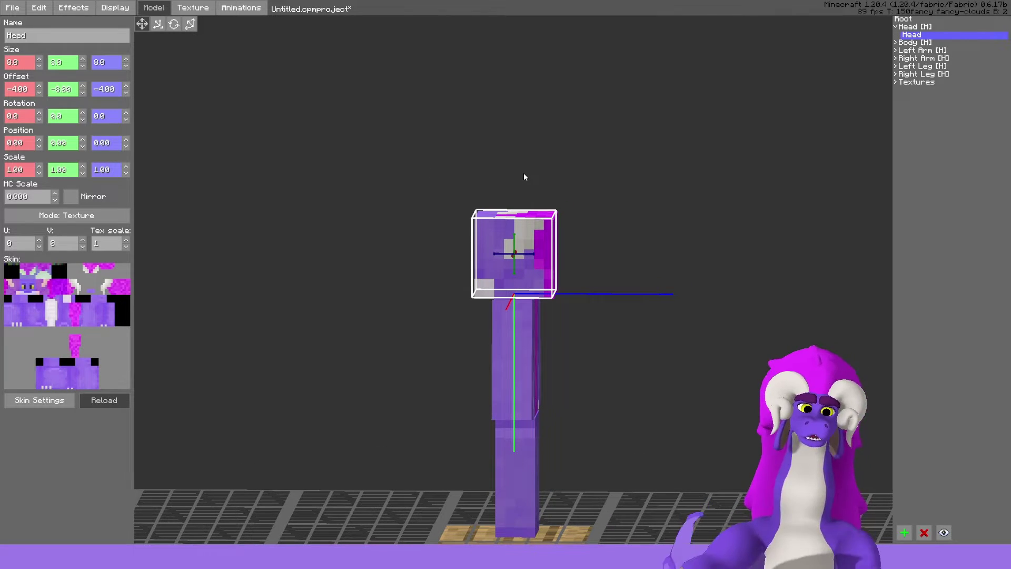
middle_drag(583, 221, 527, 316)
click(489, 363)
middle_drag(490, 363, 379, 218)
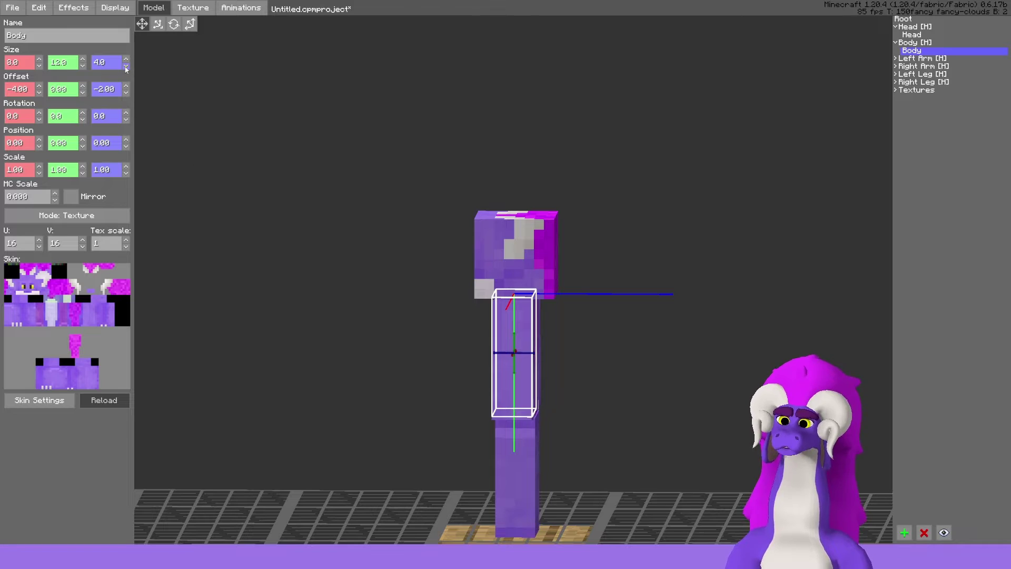
scroll(126, 69, up, 4)
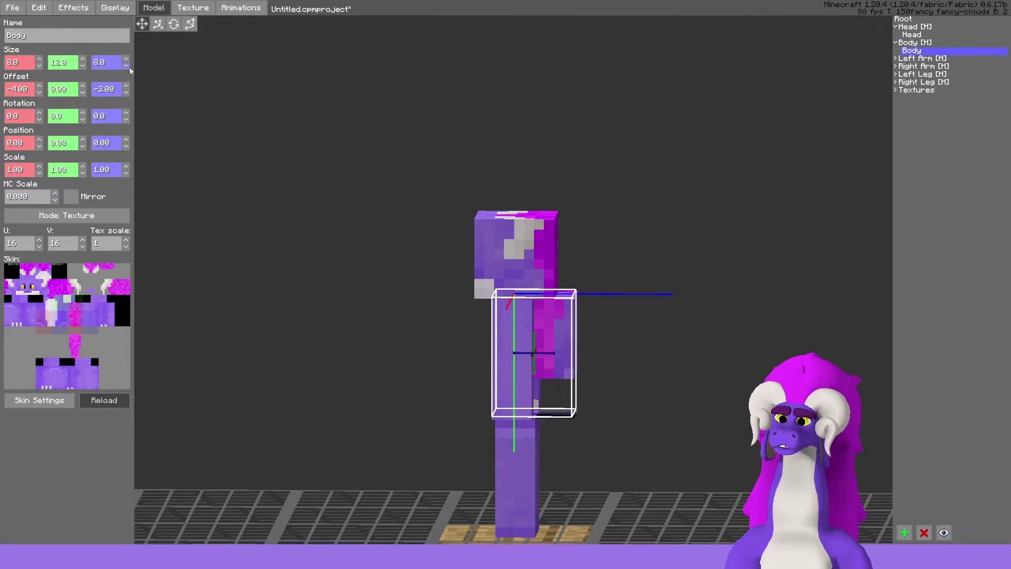
click(127, 67)
click(127, 93)
click(107, 90)
text(5)
Raise the parent Head part above the body by setting its Y position to -8.
click(514, 248)
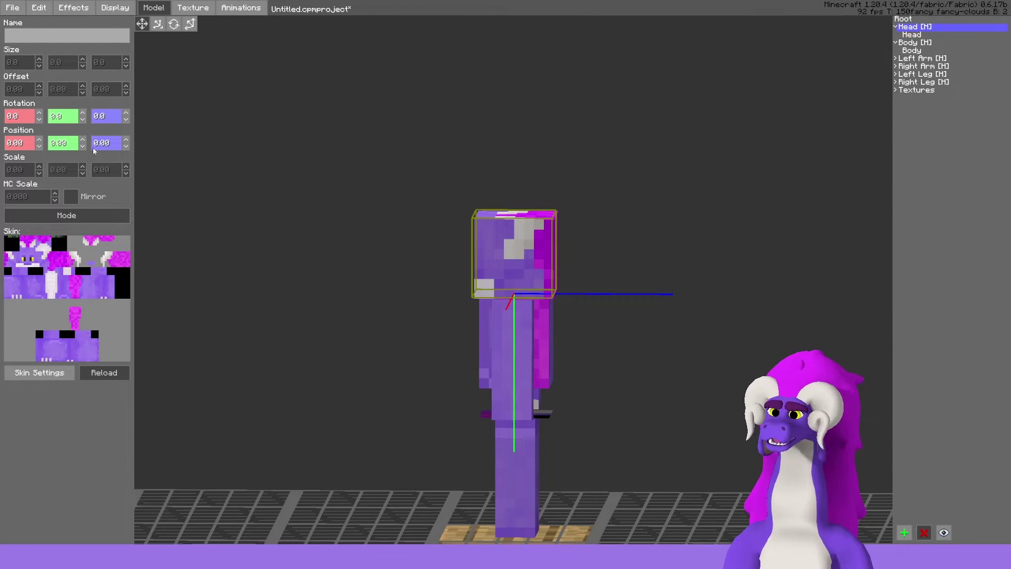
scroll(82, 149, down, 4)
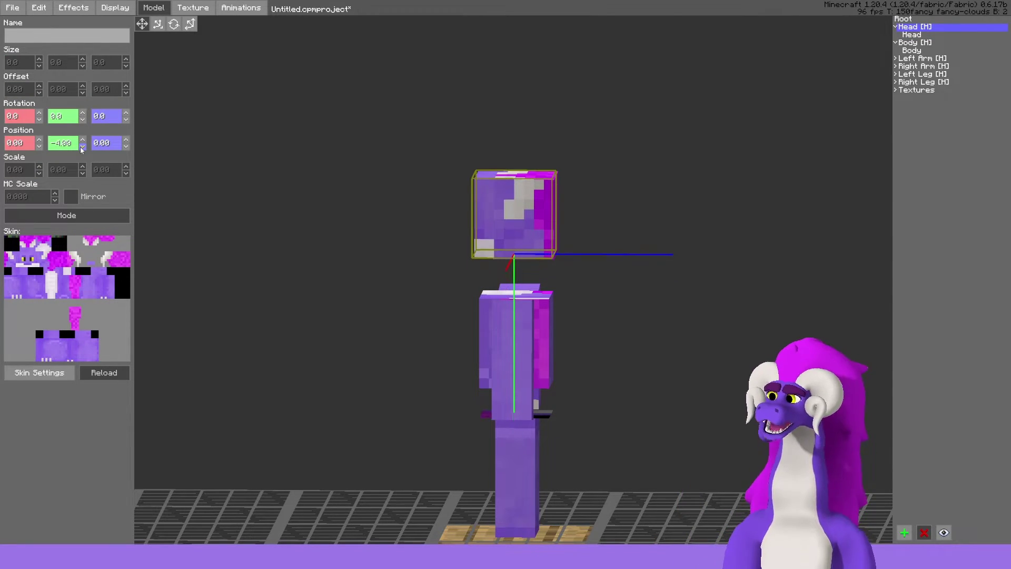
scroll(82, 149, down, 4)
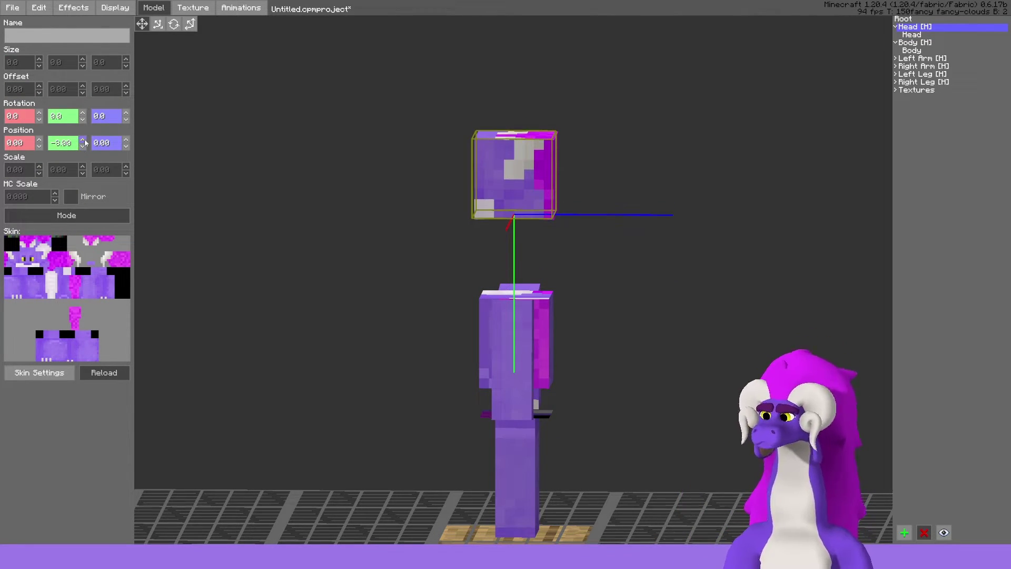
shift+middle_drag(330, 153, 329, 165)
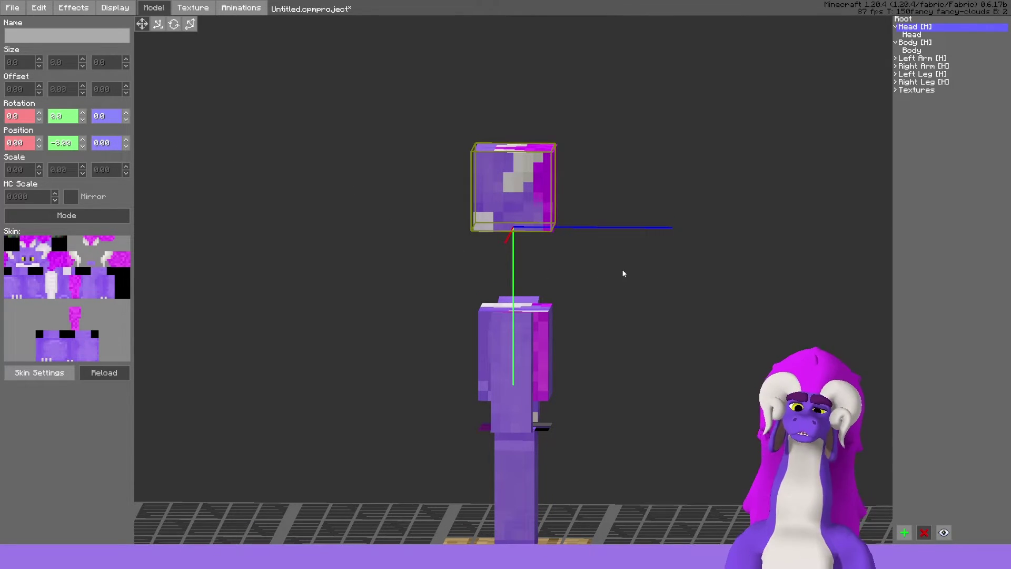
middle_drag(624, 270, 619, 275)
Add a new cube under Body as the neck base, with width 7 and X offset -3.5.
click(541, 352)
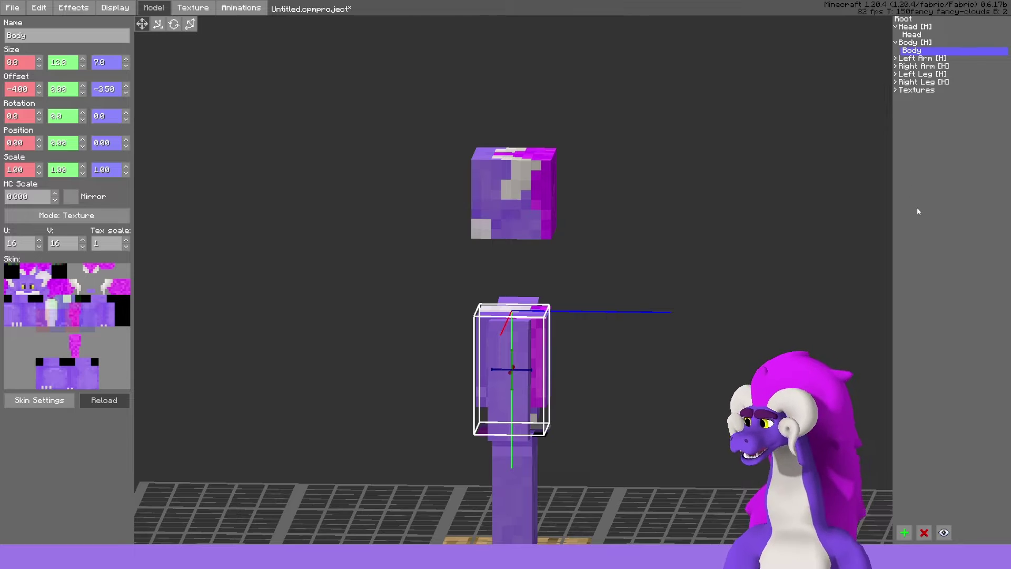
click(905, 533)
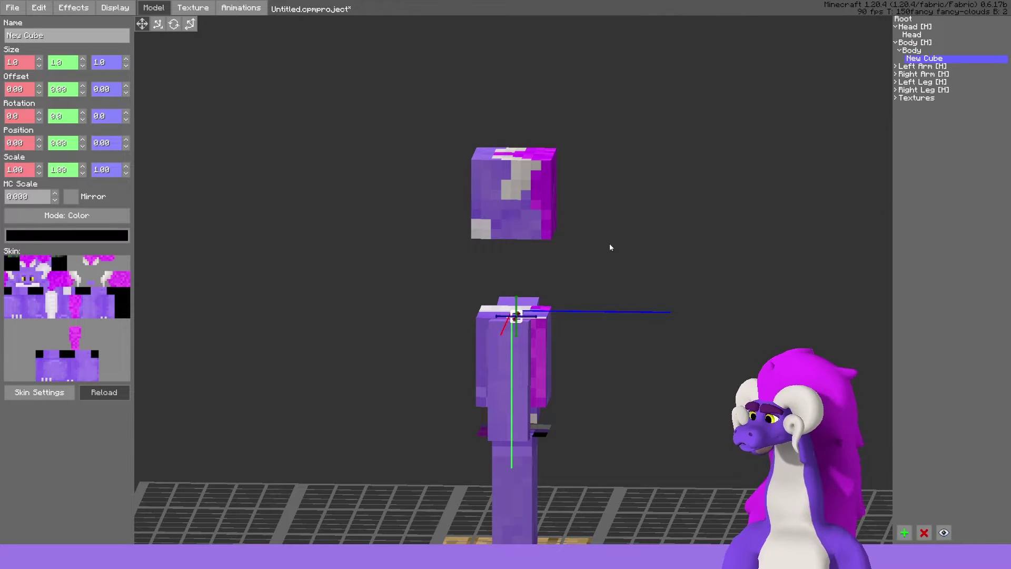
middle_drag(500, 231, 516, 241)
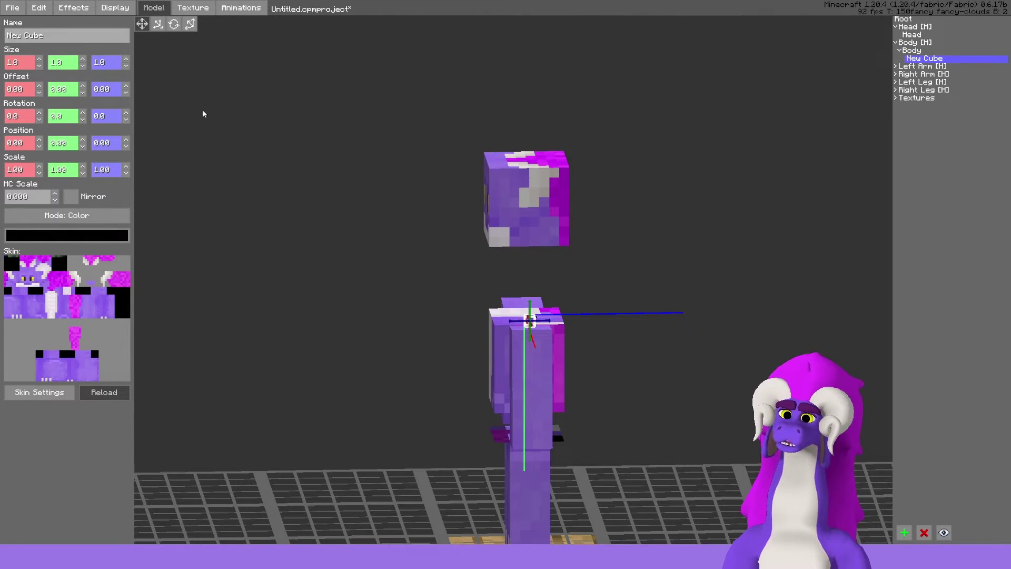
middle_drag(211, 113, 286, 114)
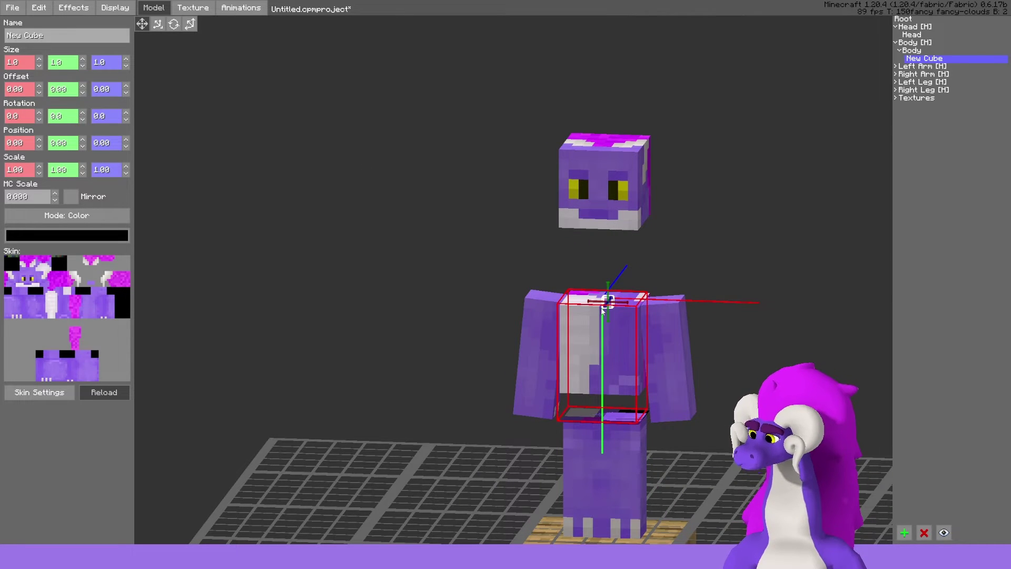
click(39, 60)
click(39, 59)
click(39, 60)
click(39, 59)
click(39, 60)
click(39, 59)
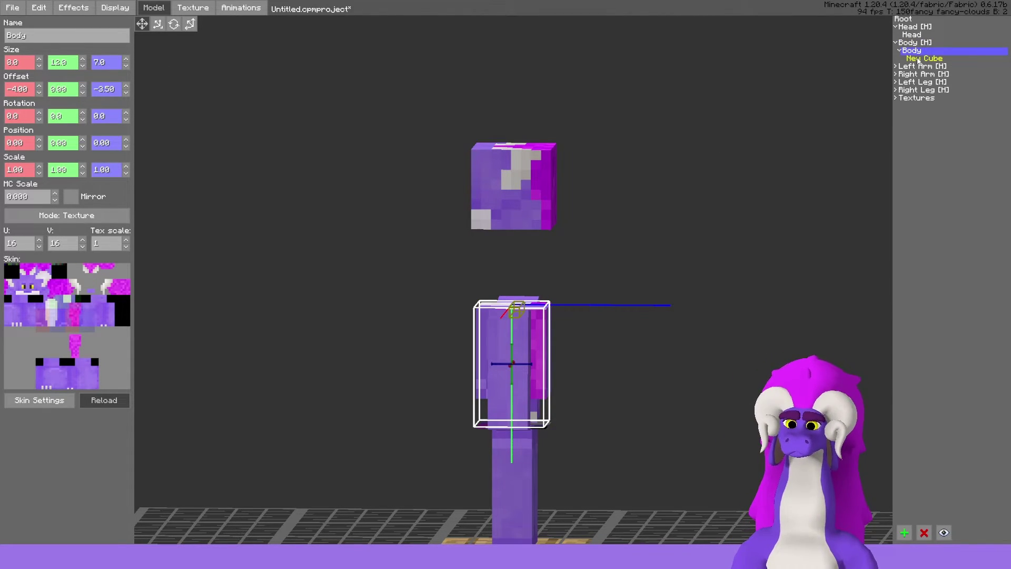
Set the neck base cube's depth to 6, its Y offset to -1 and its Z offset to -3.
click(922, 59)
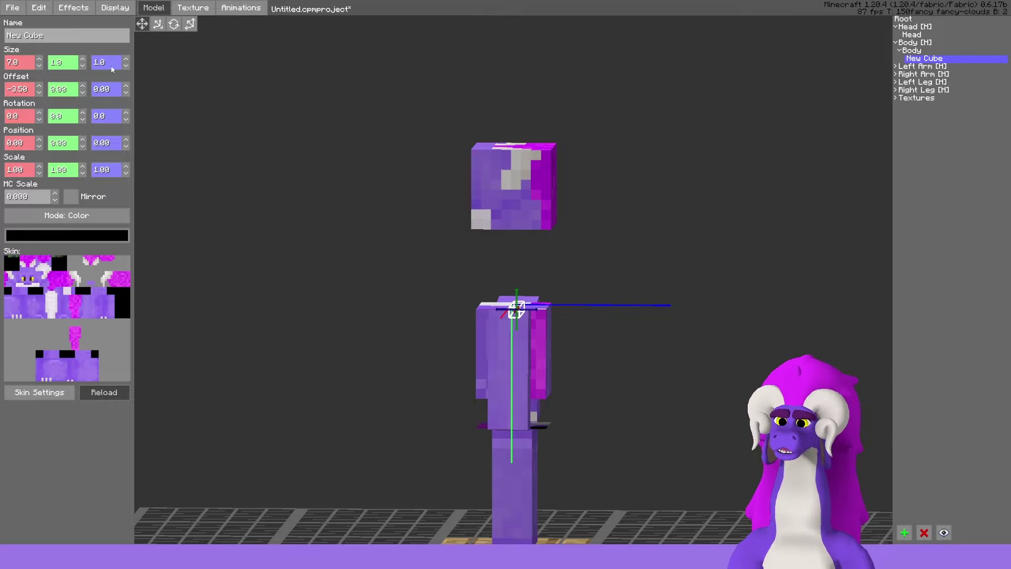
text(6)
click(127, 93)
click(126, 93)
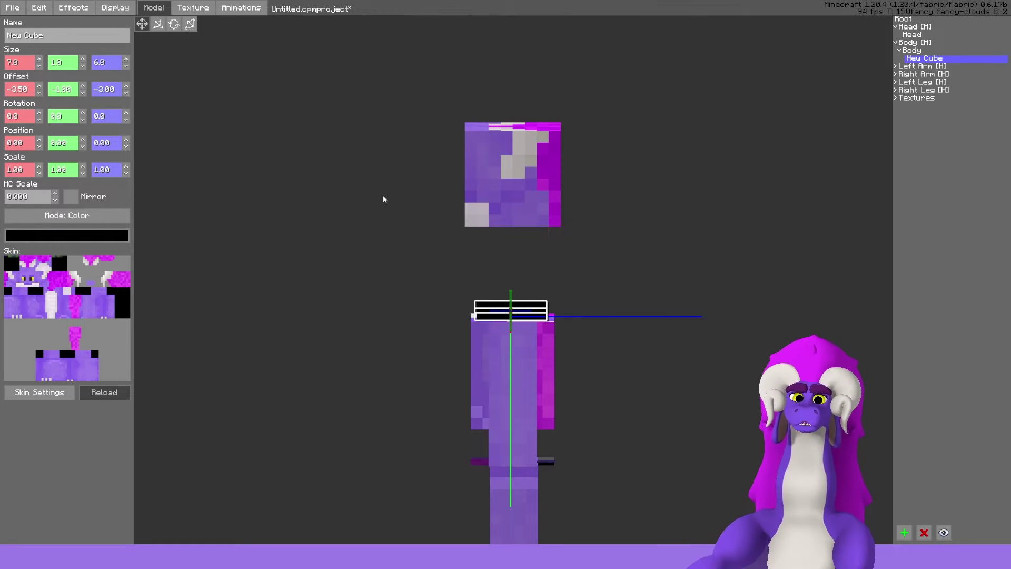
Shift the neck base cube's pivot with Z position -3 and Z offset 0, and set its X rotation to 350.
click(128, 150)
click(128, 150)
click(128, 150)
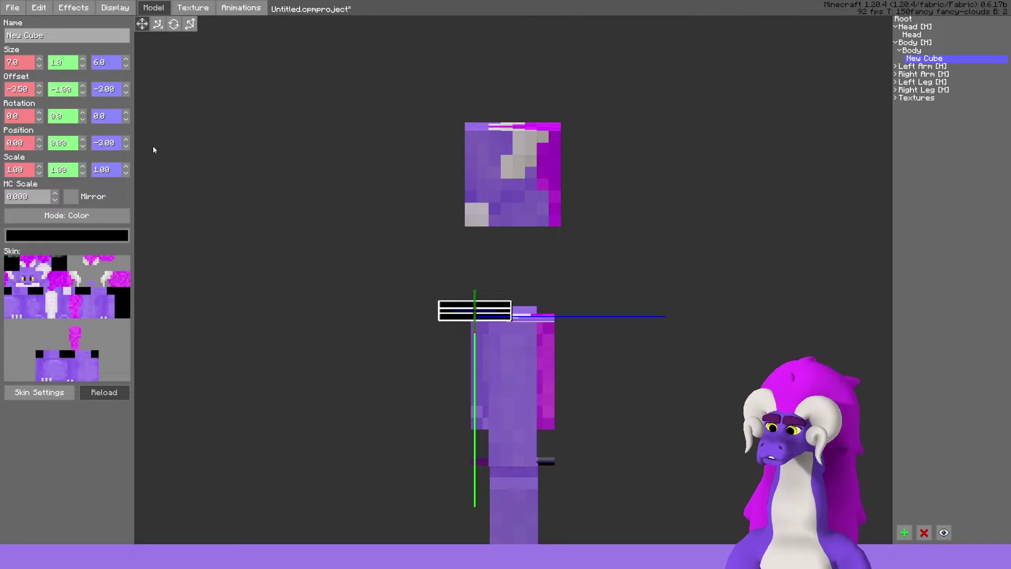
click(126, 87)
click(126, 87)
click(126, 86)
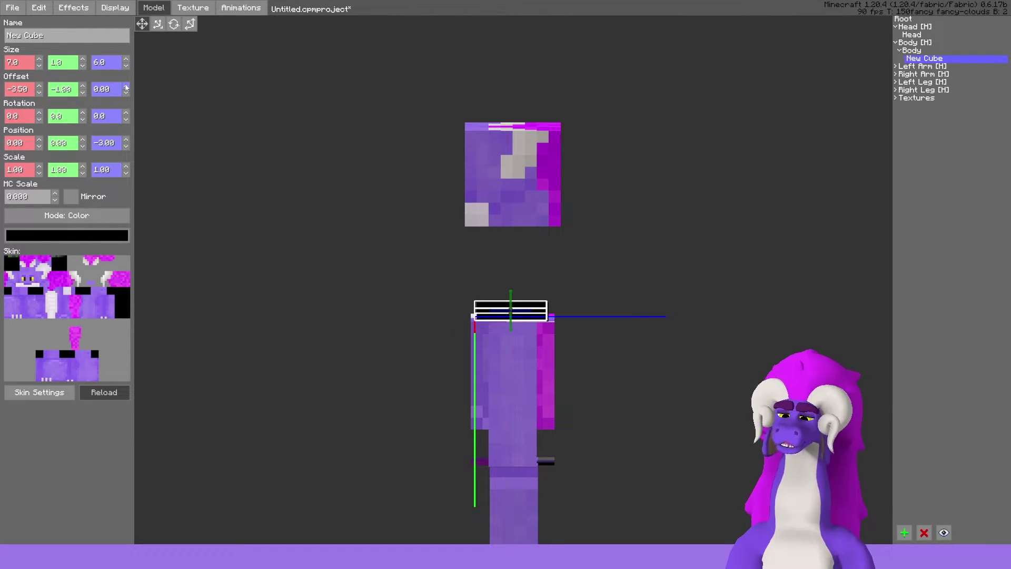
click(39, 119)
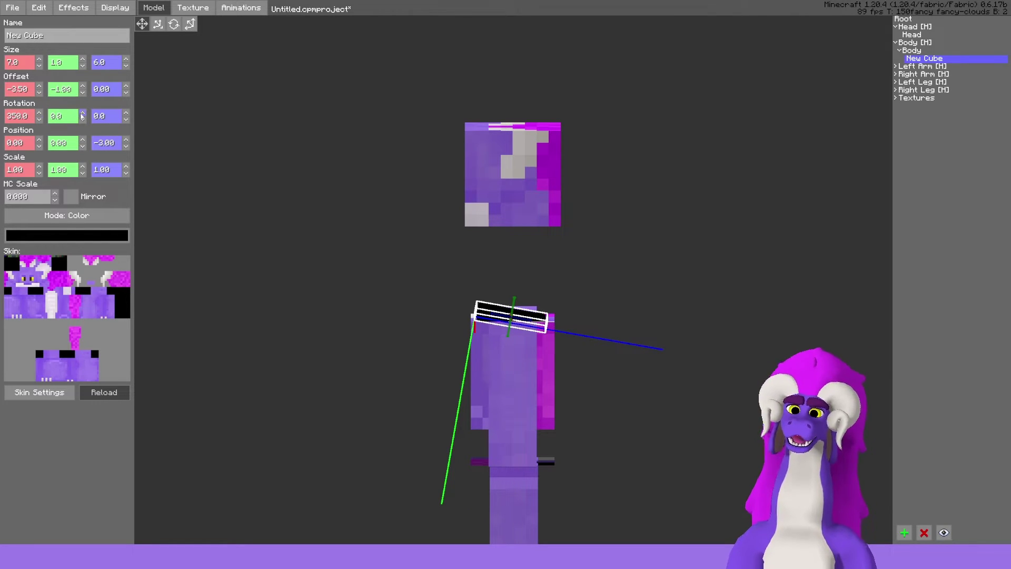
Set the neck base cube's height to 4 and its Y offset to -4.
click(83, 60)
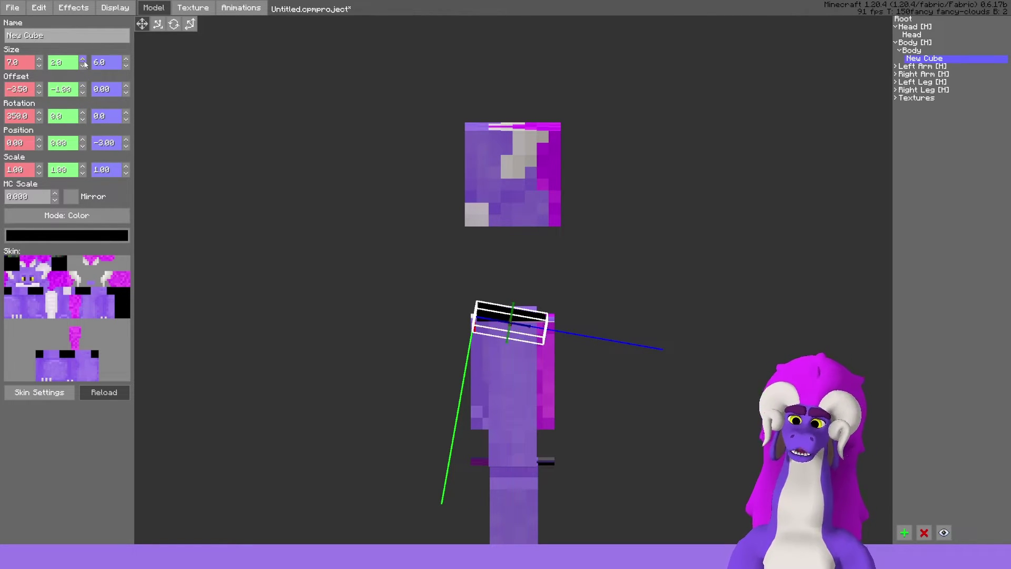
click(83, 60)
click(83, 60)
click(82, 94)
click(81, 94)
click(82, 94)
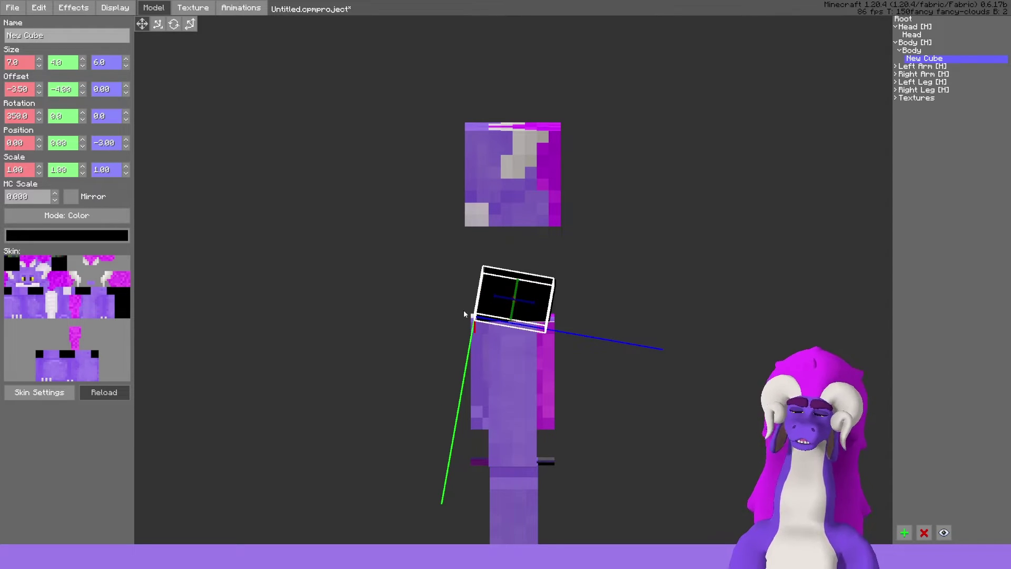
Add a child cube to the neck base cube and place it at Y position -4 and Z position 6.
scroll(625, 316, up, 3)
scroll(634, 276, up, 2)
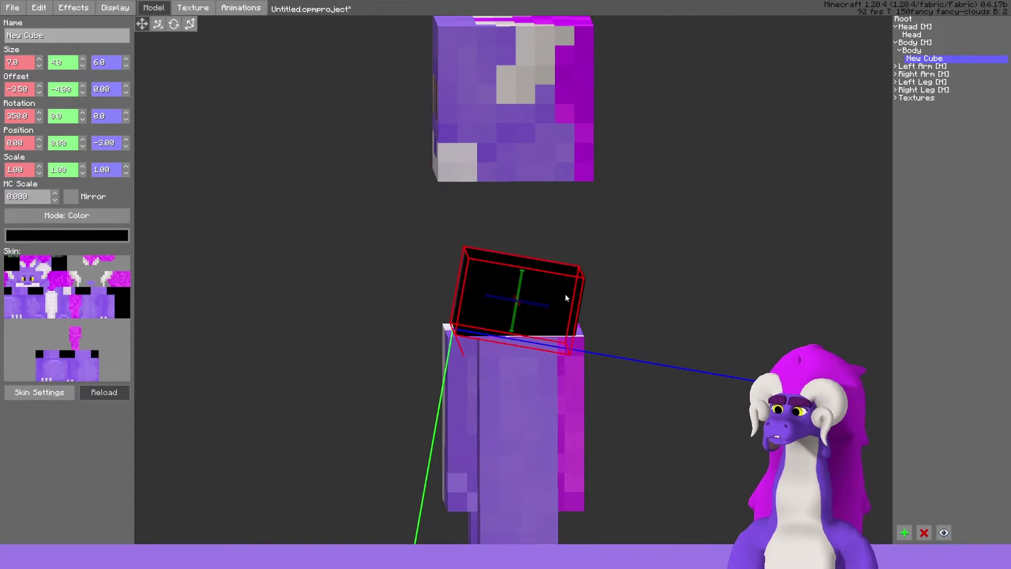
click(904, 532)
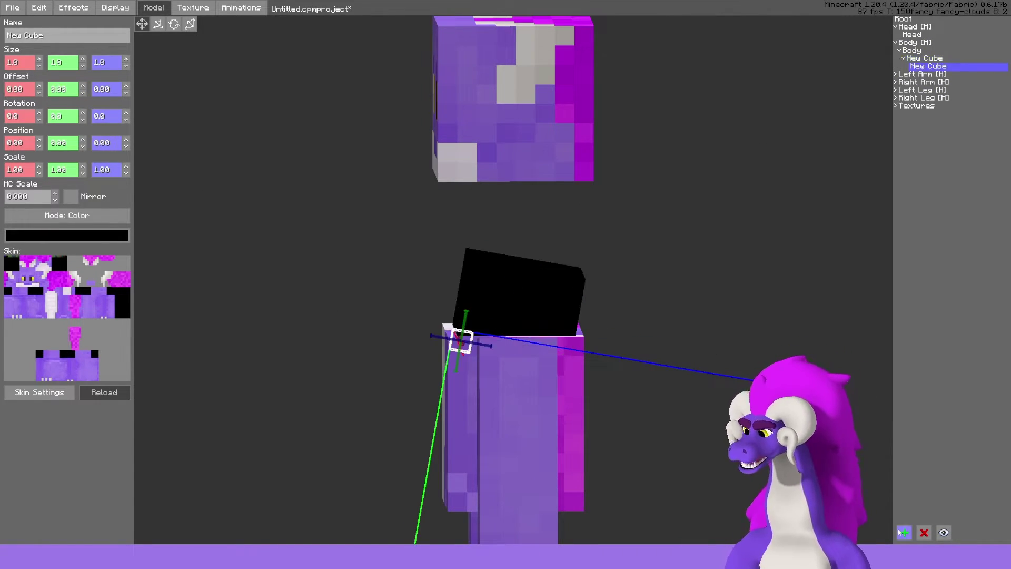
double_click(82, 147)
double_click(83, 147)
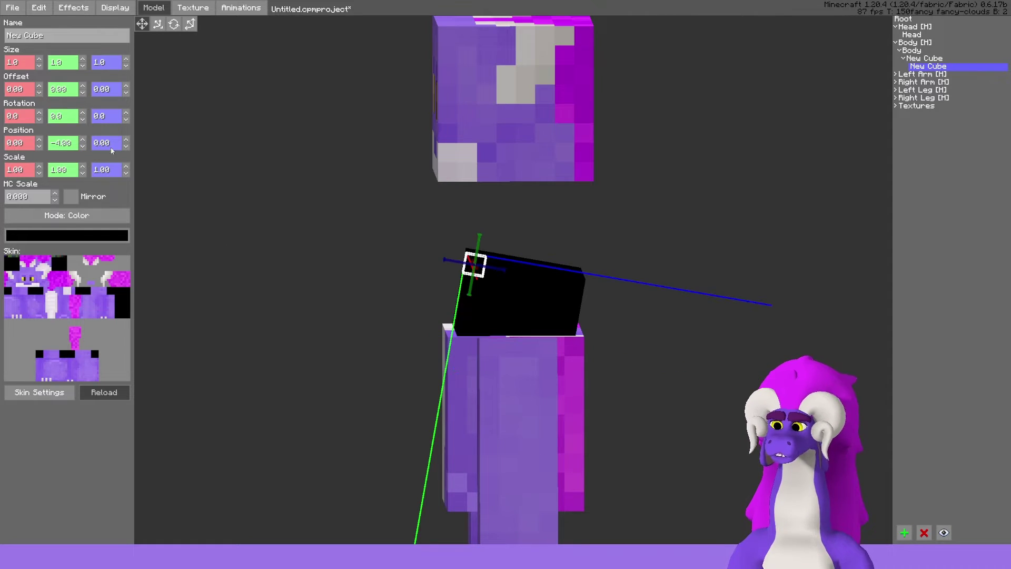
double_click(127, 147)
double_click(126, 140)
double_click(127, 140)
double_click(127, 140)
click(126, 140)
click(126, 140)
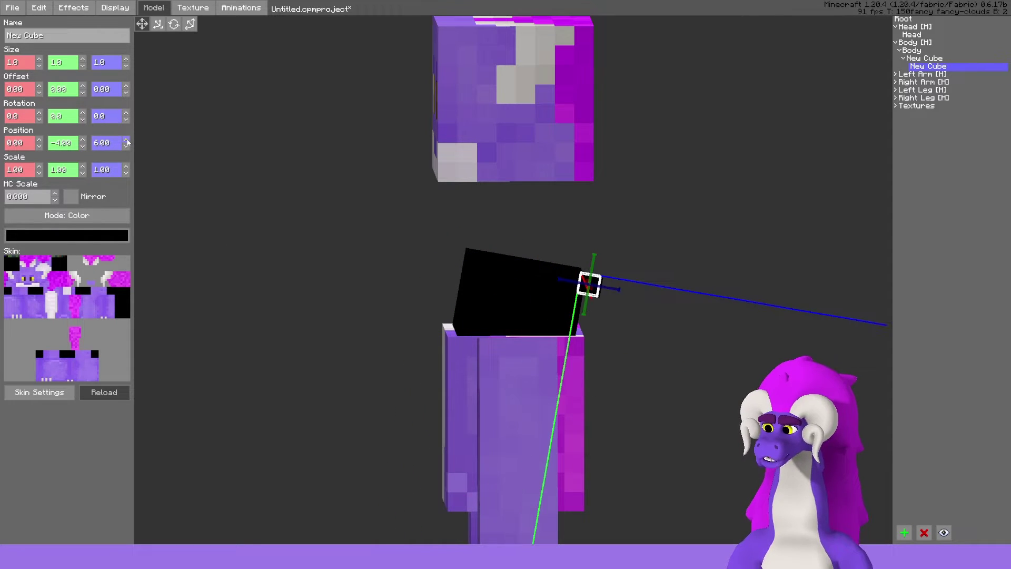
Set the child neck cube's X rotation to 10.
click(38, 120)
click(39, 113)
click(39, 113)
Set the child neck cube's size to 6 × 3 × 6, with offsets X -3, Y -3 and Z -6.
click(82, 59)
click(83, 59)
click(83, 93)
click(83, 94)
click(83, 93)
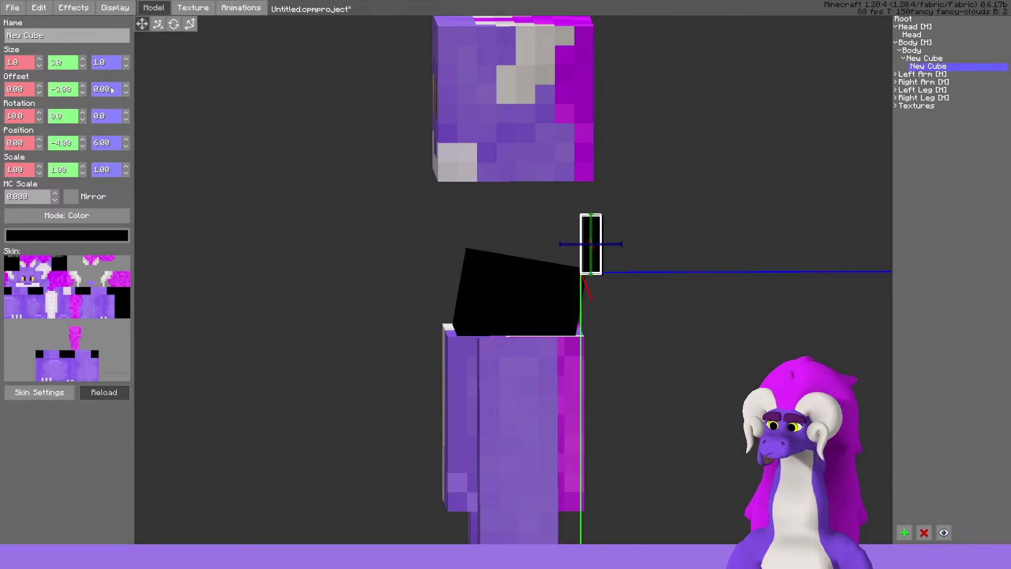
triple_click(126, 59)
click(126, 59)
click(127, 93)
triple_click(127, 93)
click(127, 59)
triple_click(39, 59)
triple_click(39, 94)
Recolour the neck base cube from black to purple.
middle_drag(437, 210, 612, 175)
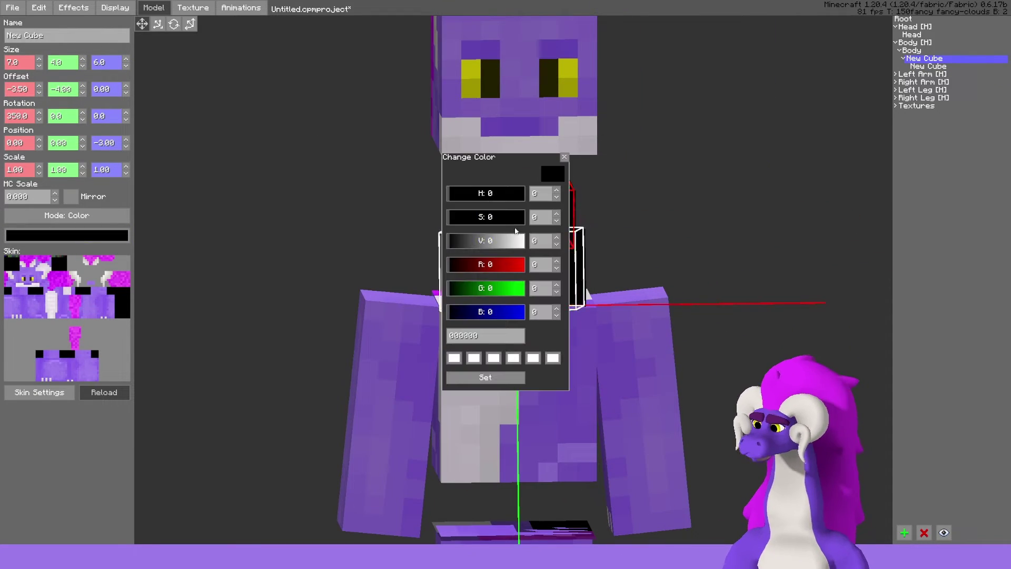
click(511, 193)
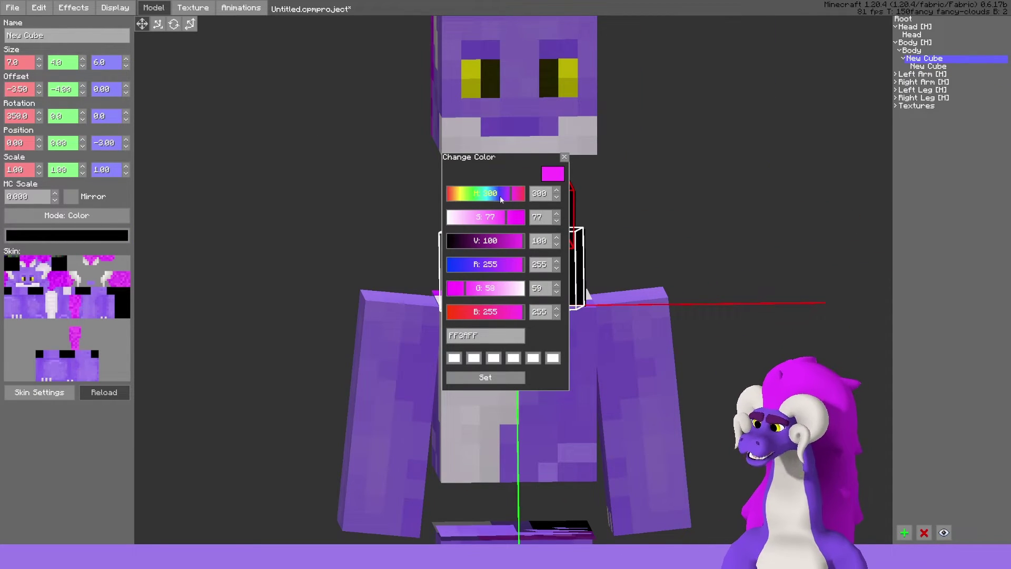
click(500, 218)
mouse_move(499, 219)
mouse_down()
mouse_move(483, 226)
mouse_move(494, 223)
mouse_up()
drag(511, 199, 505, 200)
click(506, 375)
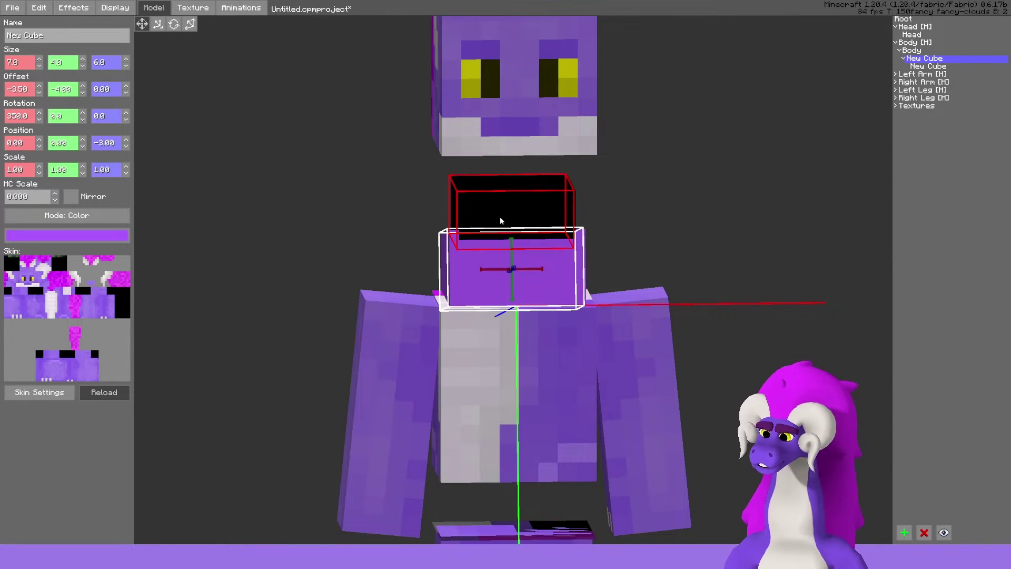
Apply the same saved purple to the child neck cube.
click(511, 214)
click(67, 236)
click(454, 357)
click(487, 377)
click(703, 234)
Duplicate the child neck cube and nest the copy, New Cube (2), beneath the original.
middle_drag(703, 233, 557, 239)
middle_drag(558, 239, 545, 238)
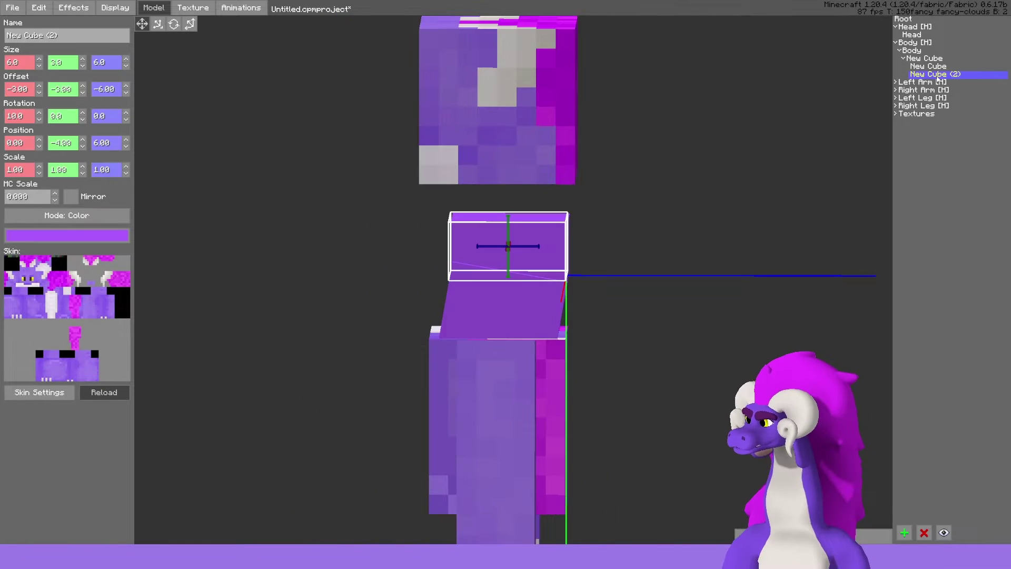
right_click(943, 75)
click(945, 83)
right_click(944, 73)
click(951, 77)
click(932, 68)
click(907, 67)
click(929, 74)
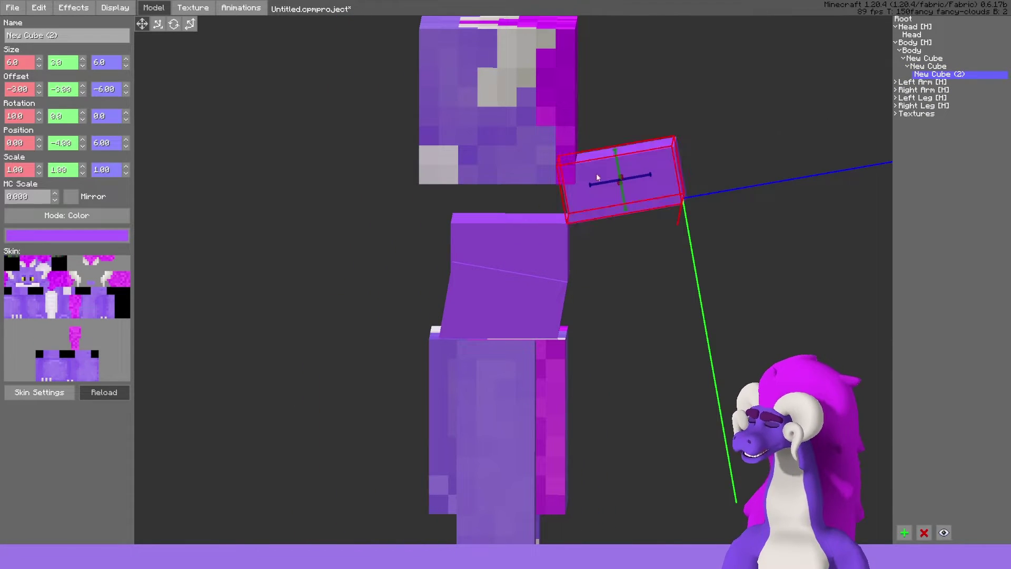
Stack New Cube (2) on its parent at Y position -3 and Z position 0, and narrow its width to 5.
click(113, 143)
key(ctrl+a)
text(0)
click(778, 234)
click(517, 192)
click(81, 141)
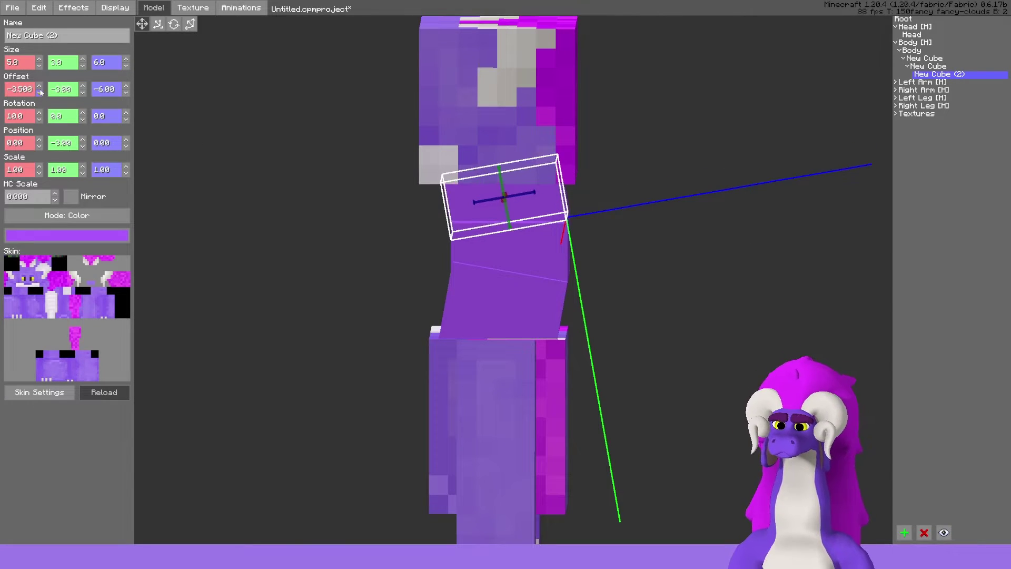
Set the neck base cube's depth to 7 and its X rotation to 345.
click(624, 185)
click(509, 312)
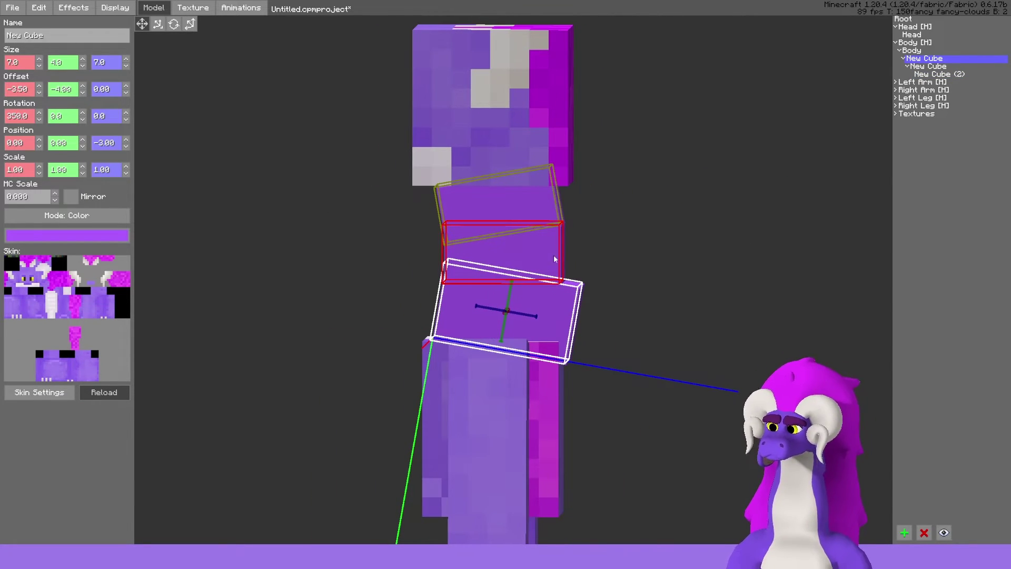
click(39, 118)
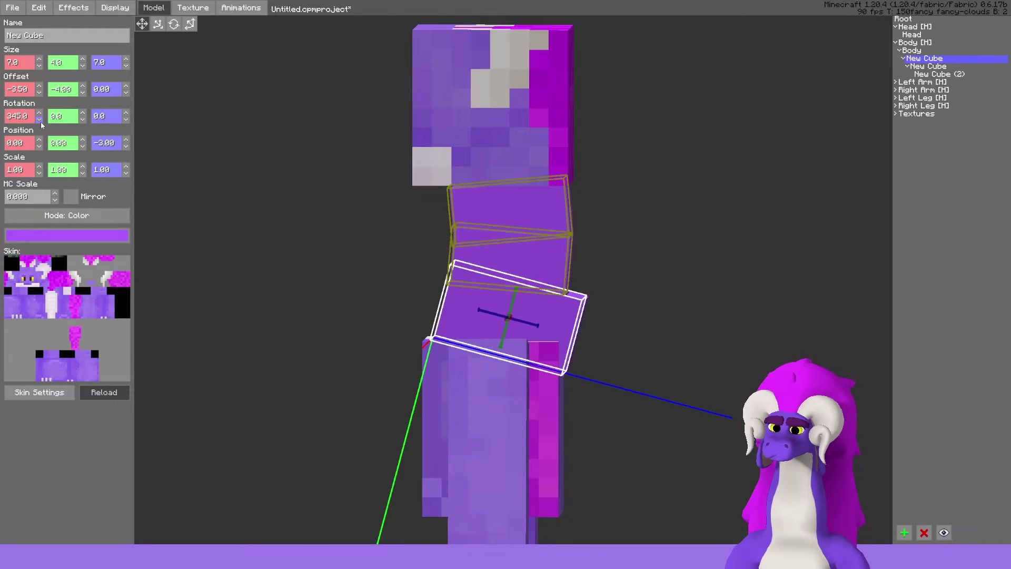
Set the middle neck cube's Z position to 7.
click(530, 258)
click(126, 140)
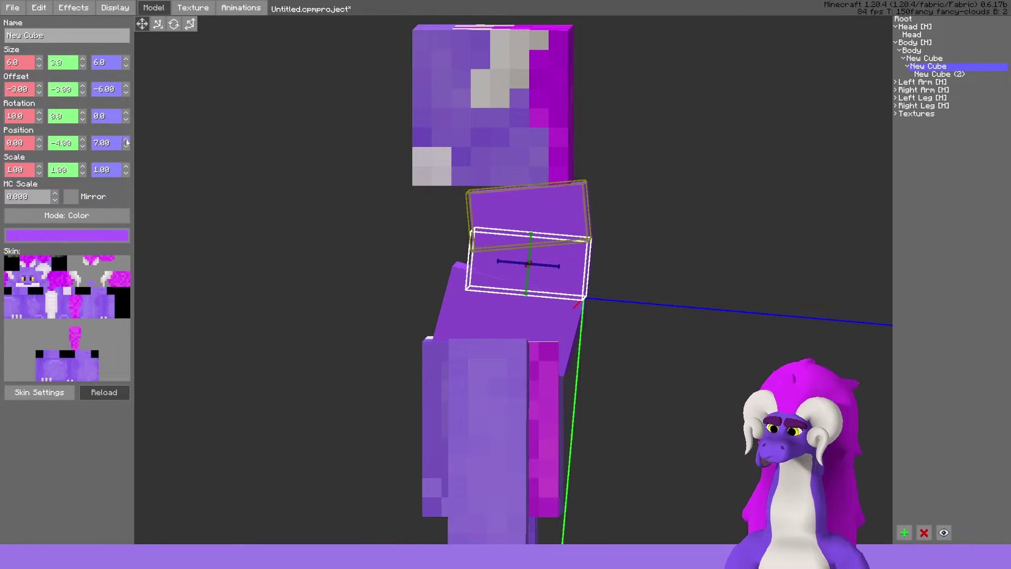
Set the depth of the middle neck cube and New Cube (2) to 7 with Z offset -7, and lower the head to Y position -7.
click(126, 59)
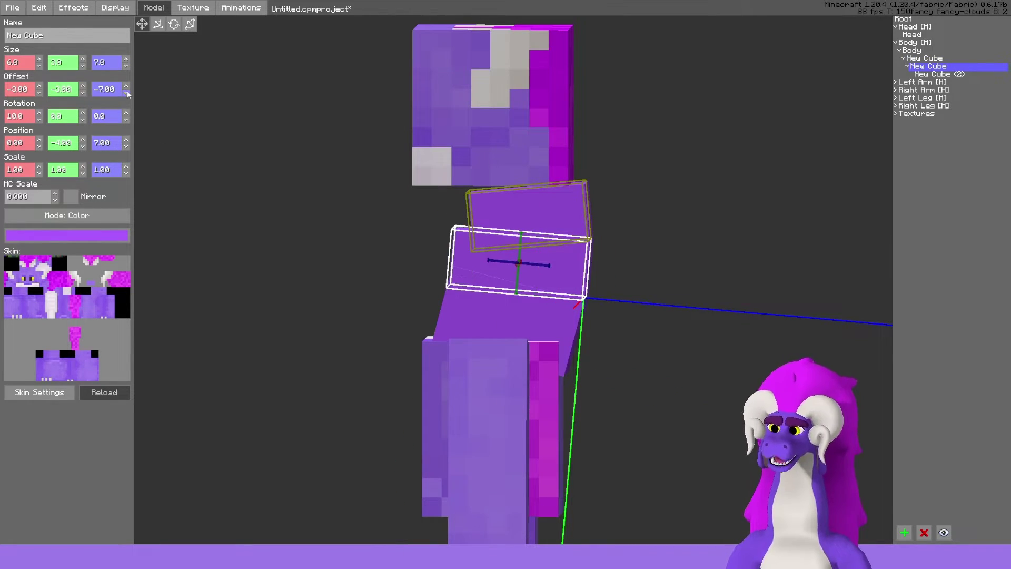
click(527, 211)
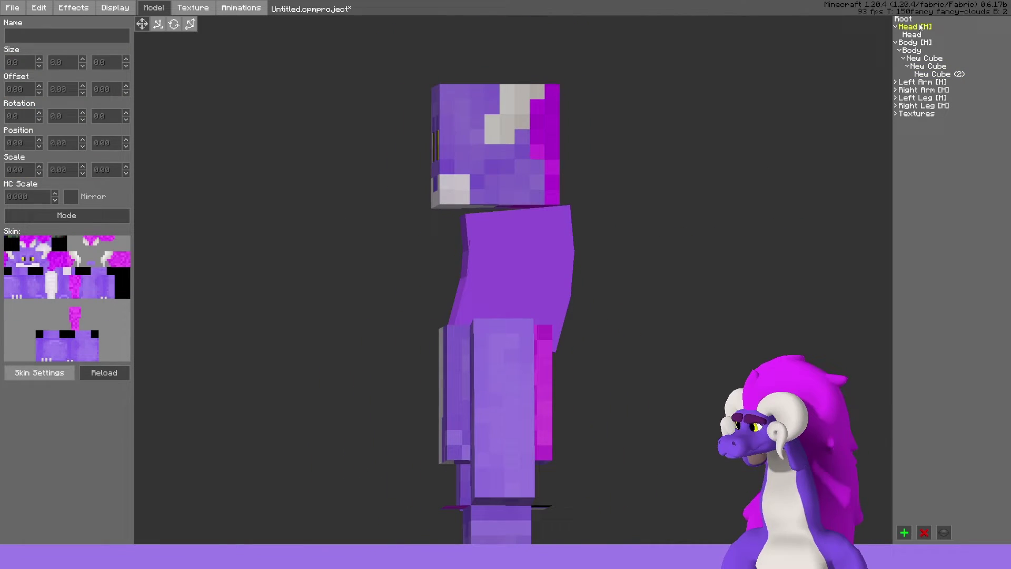
click(492, 158)
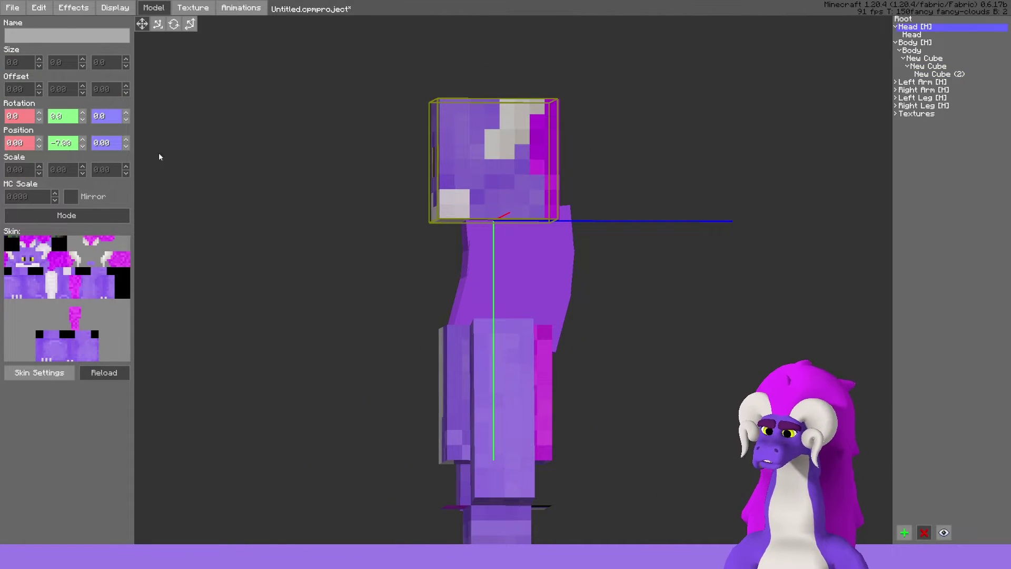
Set the middle neck cube's X rotation to 20, and make it and New Cube (2) one unit taller, kept stacked.
click(554, 255)
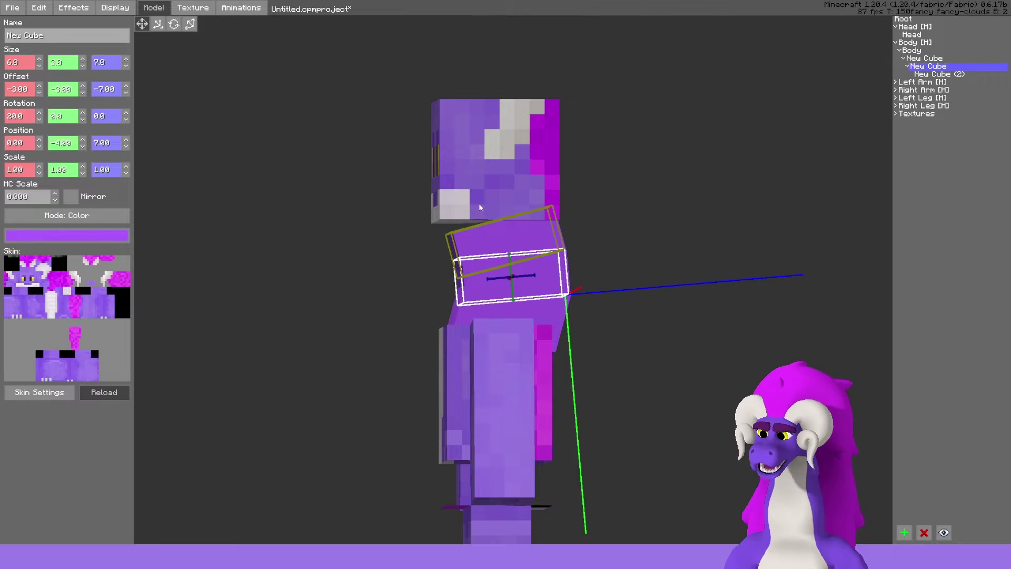
click(493, 230)
click(82, 59)
click(82, 93)
click(493, 285)
click(82, 59)
click(82, 93)
click(456, 228)
click(82, 146)
Set the neck base cube's height to 5 and its Y offset to -5.
click(501, 309)
click(82, 59)
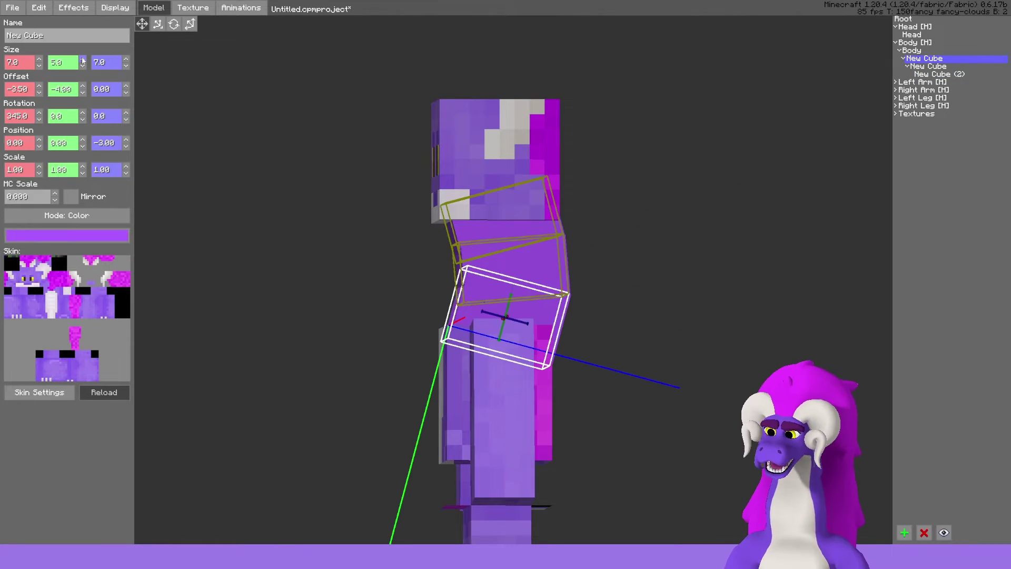
click(83, 93)
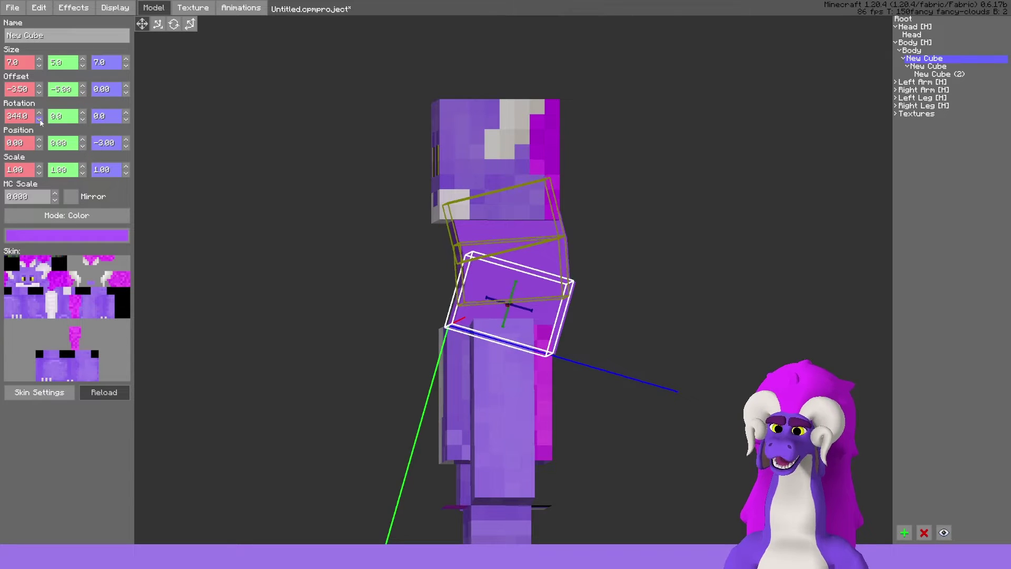
Set New Cube (2)'s height to 5, Y offset to -5 and Y position to -5, and restack the middle neck cube on the base.
click(484, 239)
click(484, 226)
click(82, 59)
click(82, 93)
click(82, 146)
click(487, 266)
click(82, 146)
Increase the middle neck cube's X rotation to tilt it further forward.
click(570, 202)
click(558, 242)
click(40, 112)
Set New Cube (2)'s X rotation to 20 and the neck base cube's X rotation to 335.
click(458, 225)
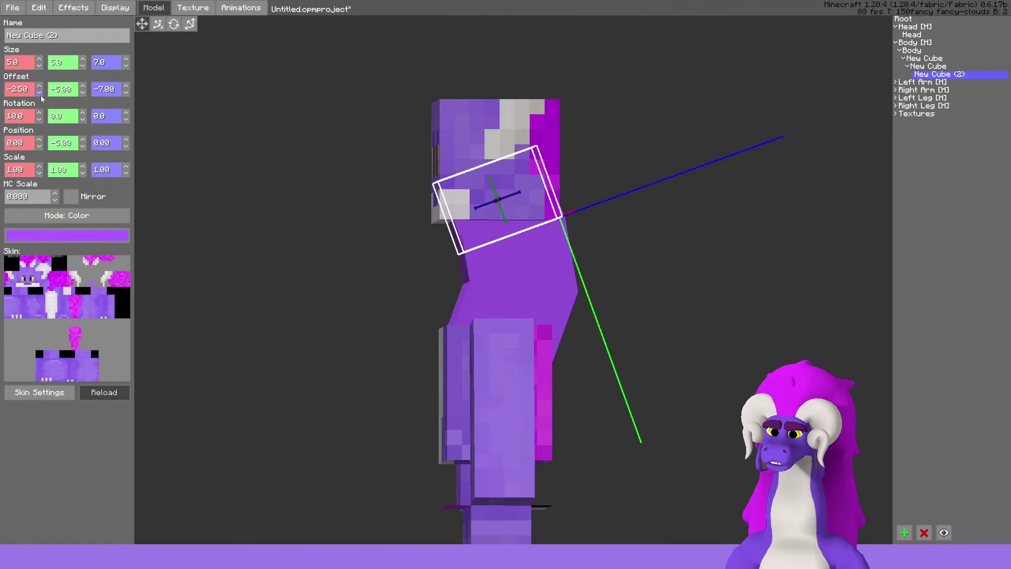
click(39, 120)
click(39, 114)
click(39, 114)
click(504, 285)
click(38, 119)
click(39, 113)
click(40, 112)
click(40, 119)
Move the head forward to Z position -1 above the curved neck.
click(495, 158)
shift+middle_drag(495, 158, 498, 183)
click(915, 27)
click(126, 146)
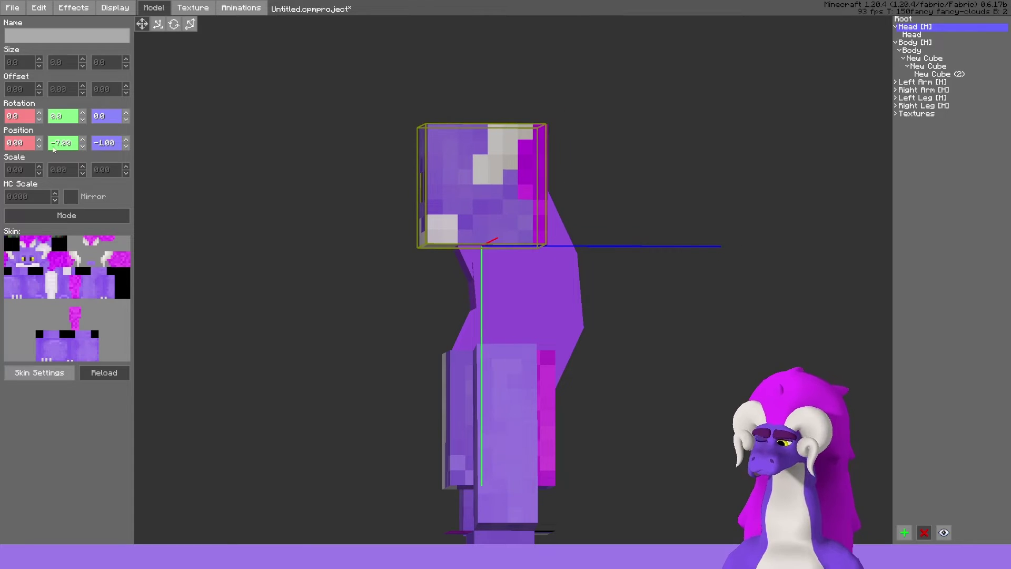
click(689, 231)
Examine the neck's curve from the side and at an angle, checking each of its three cubes.
middle_drag(689, 232, 681, 249)
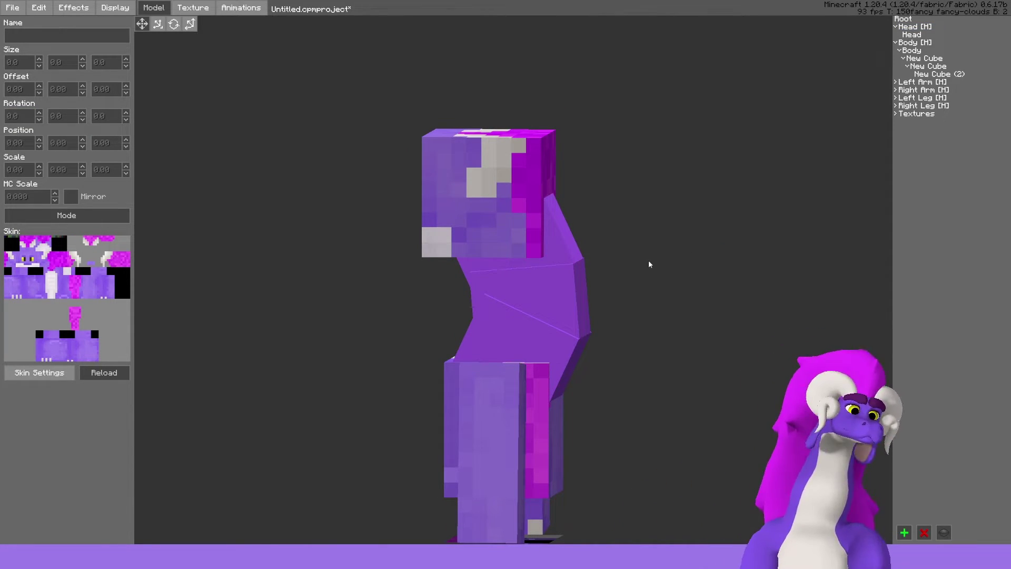
drag(644, 263, 669, 262)
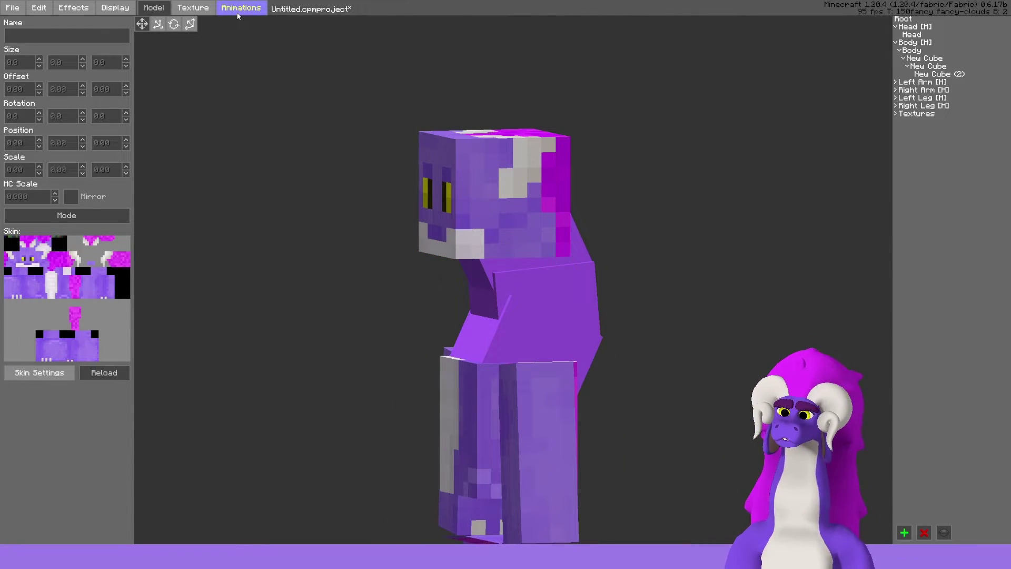
click(528, 314)
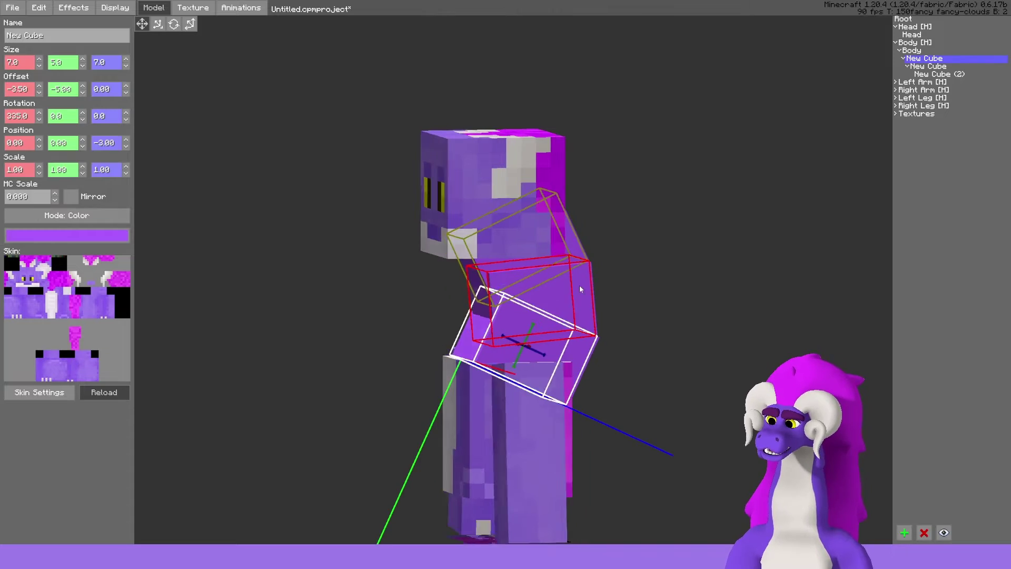
drag(577, 286, 573, 257)
click(569, 252)
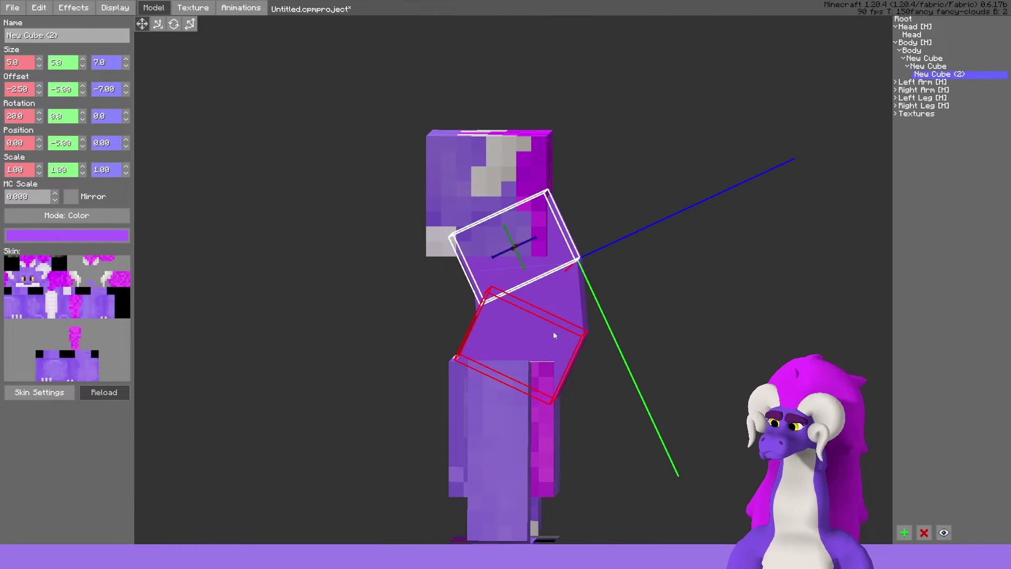
click(530, 343)
click(561, 297)
click(548, 253)
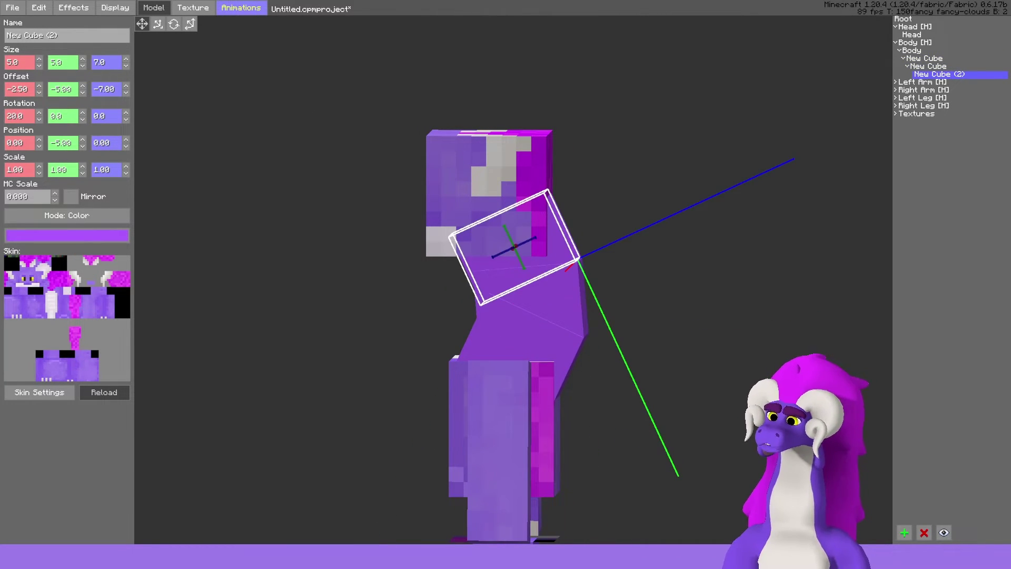
Create a new additive animation for the Head Pitch pose with Polynomial Single interpolation.
click(255, 8)
click(12, 63)
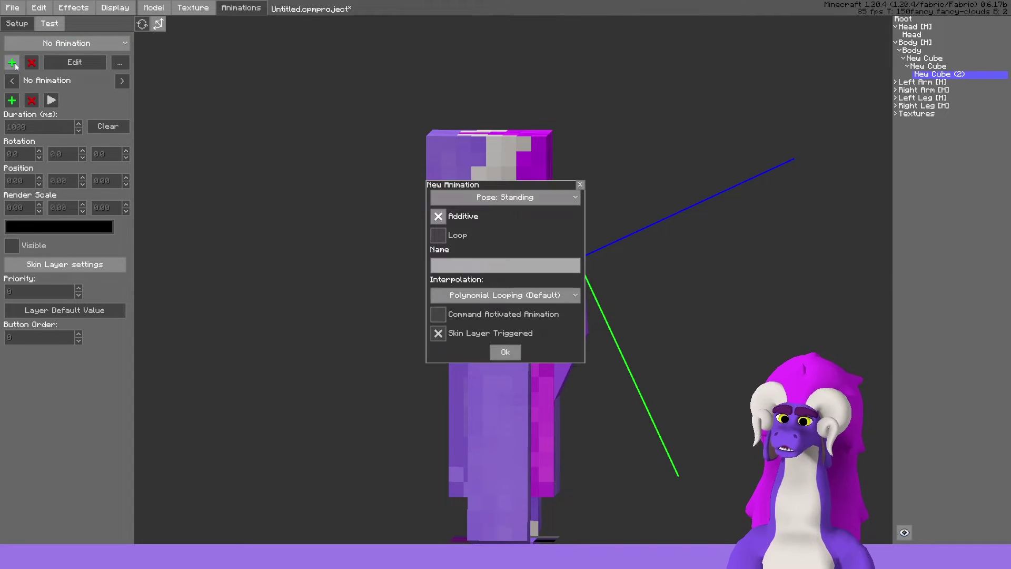
click(464, 198)
text(pitch)
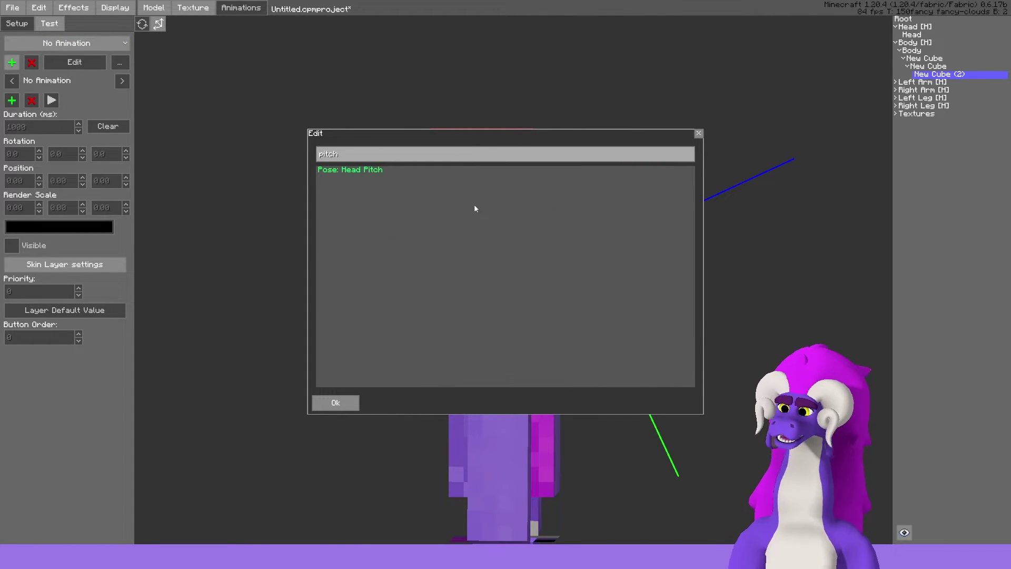
click(349, 169)
click(336, 403)
click(492, 295)
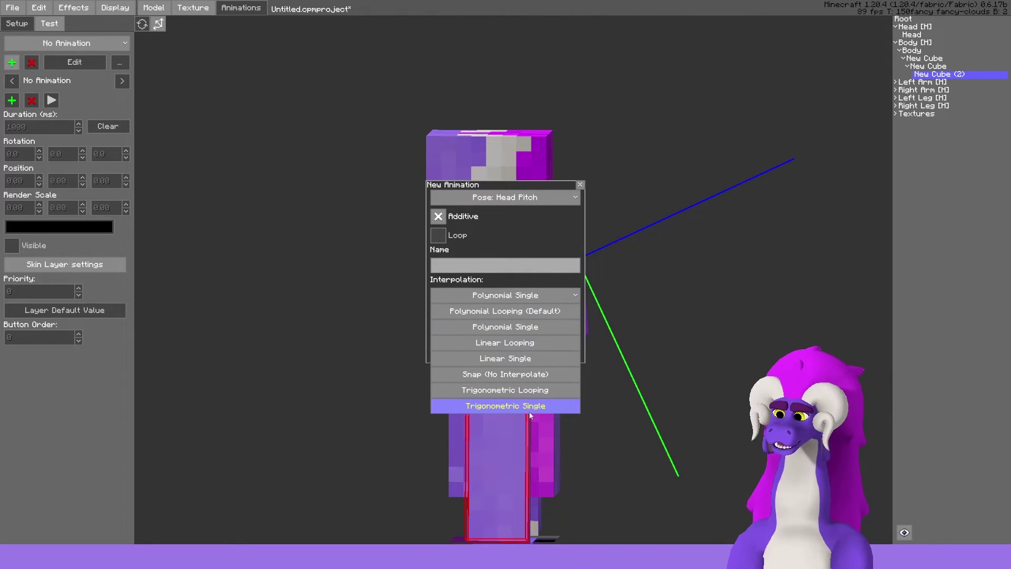
click(529, 328)
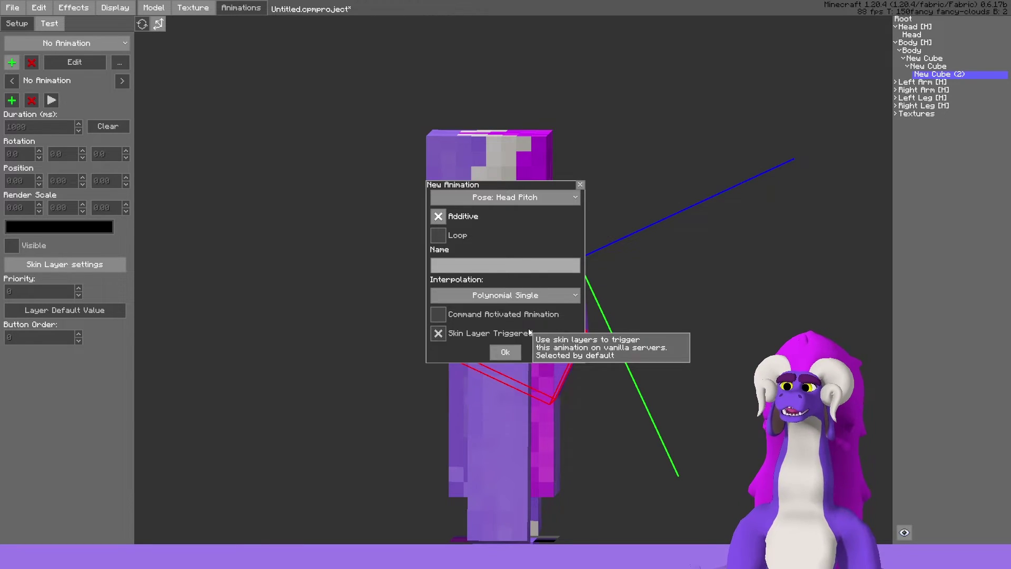
click(508, 347)
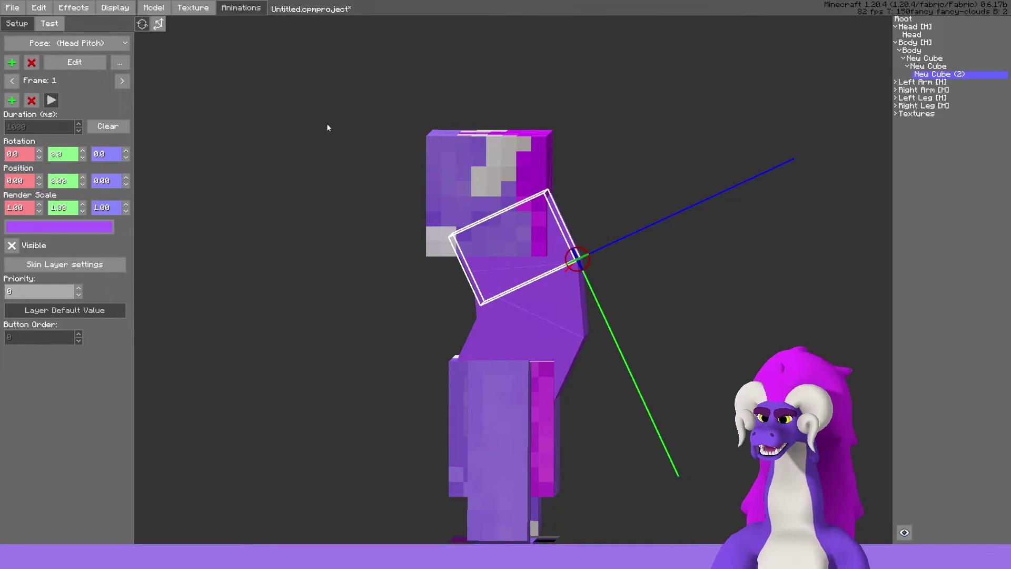
click(468, 198)
click(351, 198)
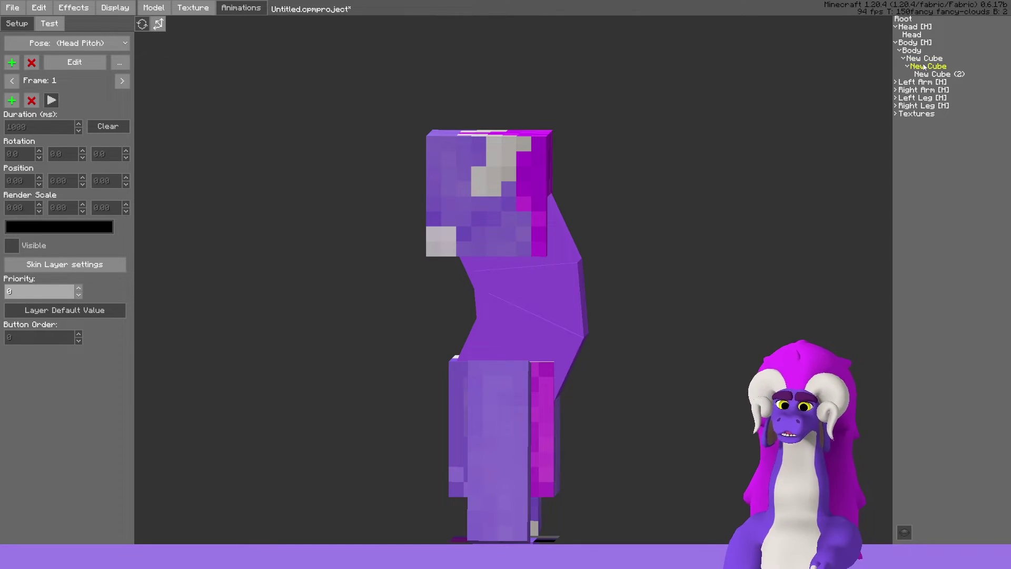
click(951, 75)
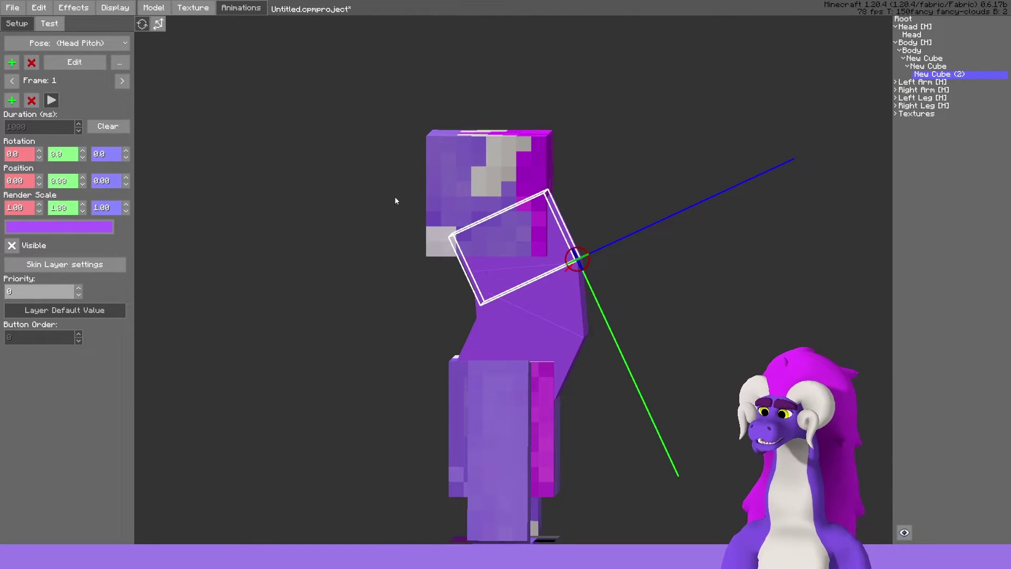
Change the Head Pitch animation's interpolation to Trigonometric Single.
click(75, 61)
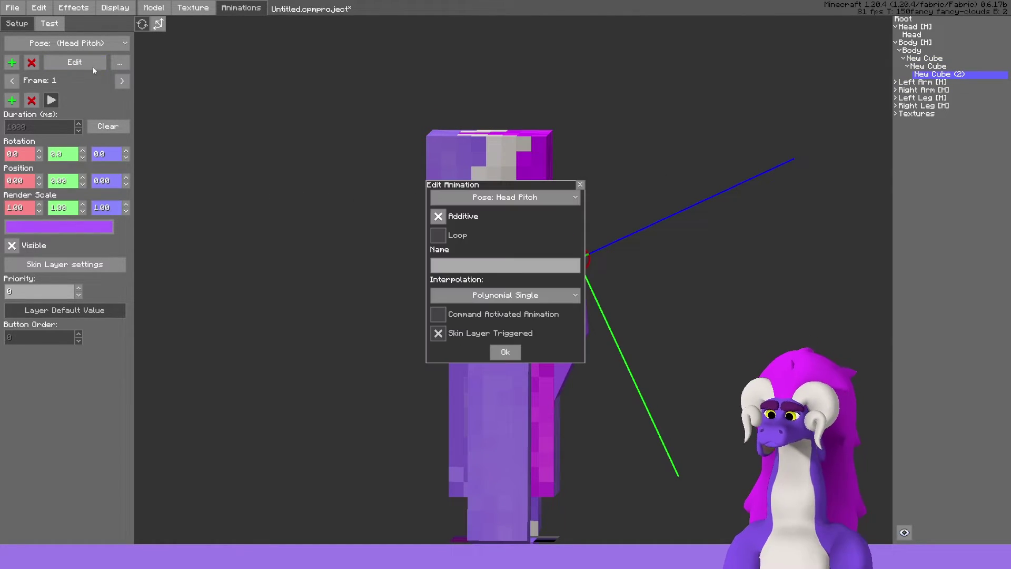
click(506, 295)
click(505, 406)
click(505, 352)
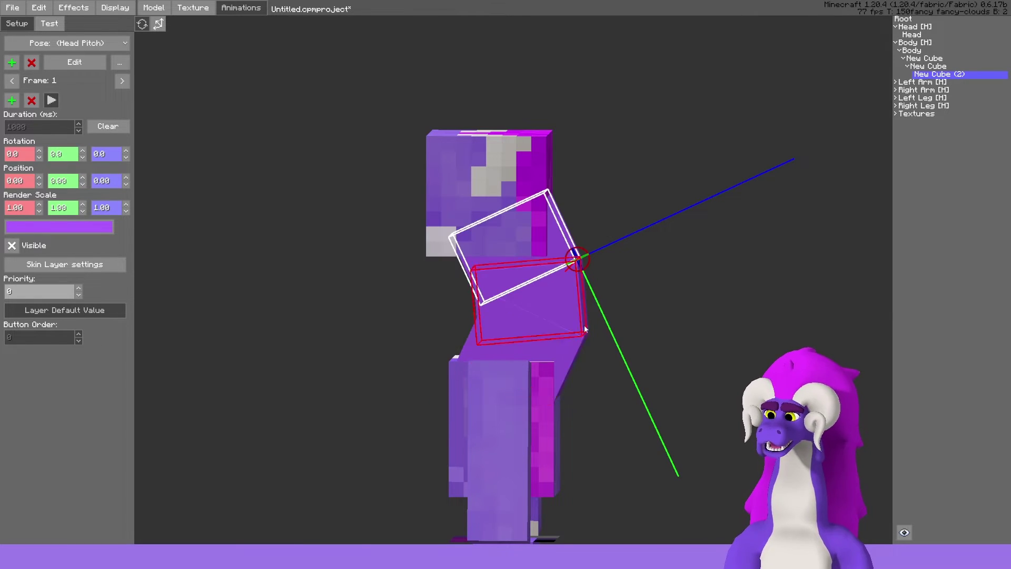
With the neck base cube selected, add two new frames to the Head Pitch animation for three frames in total.
click(693, 274)
click(925, 58)
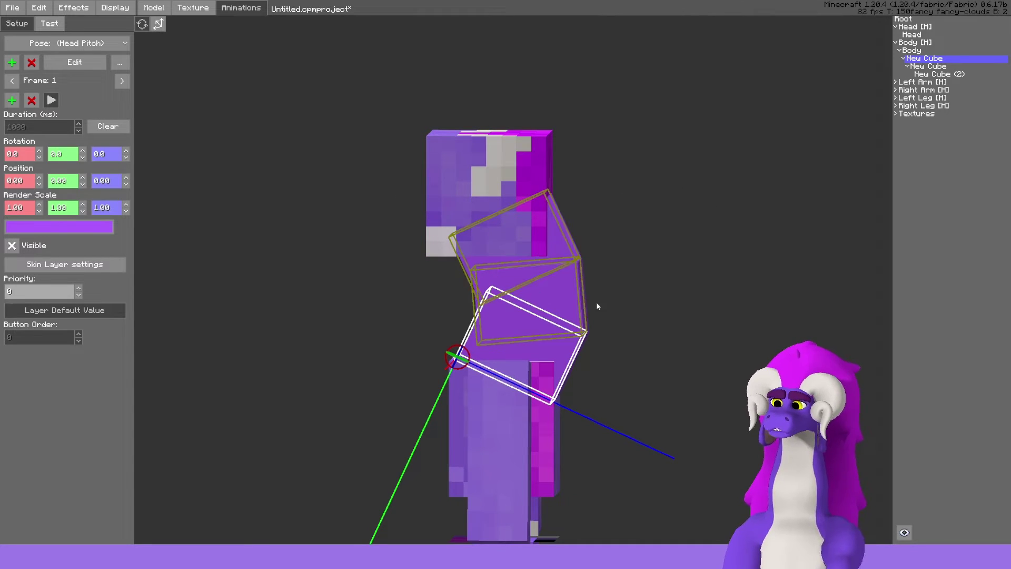
click(12, 101)
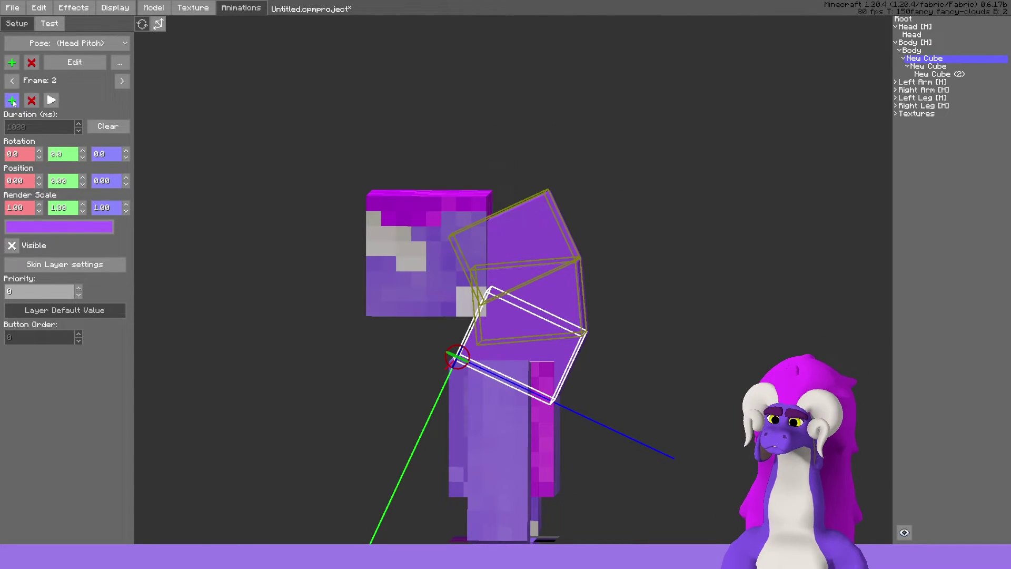
Go through the frames of the Head Pitch animation and examine how the head is posed in each, ending on frame 1.
click(11, 81)
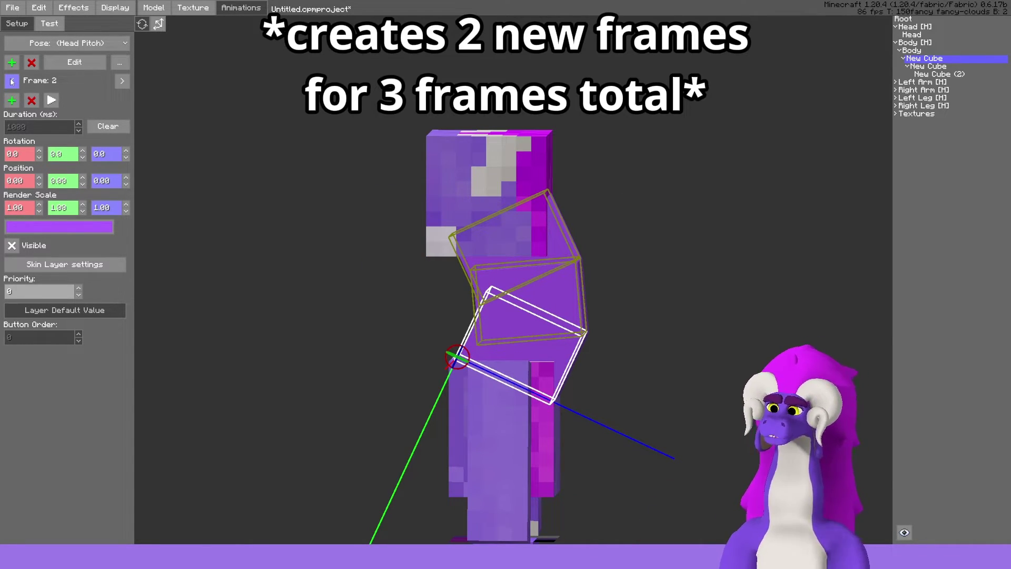
click(12, 82)
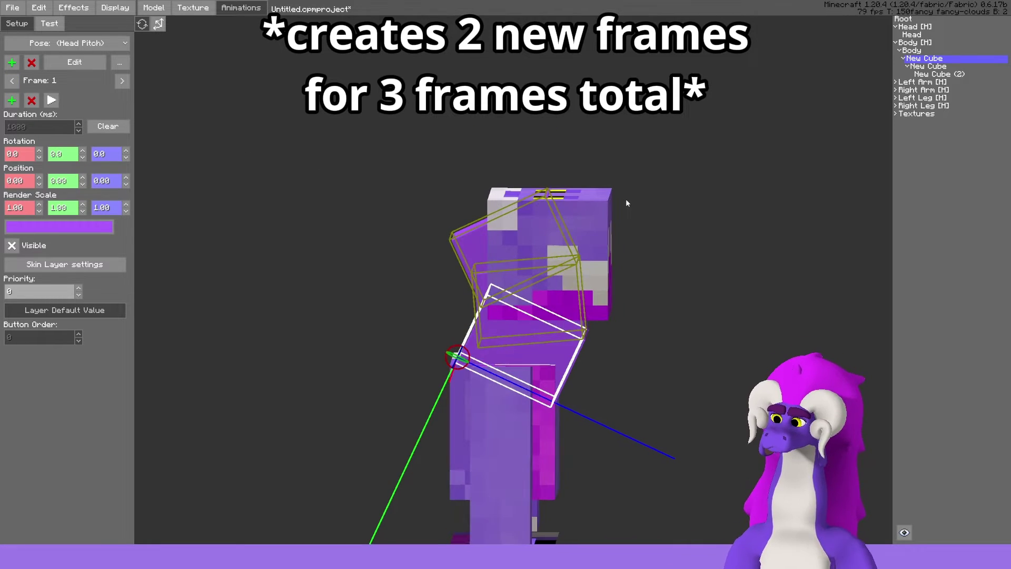
click(122, 81)
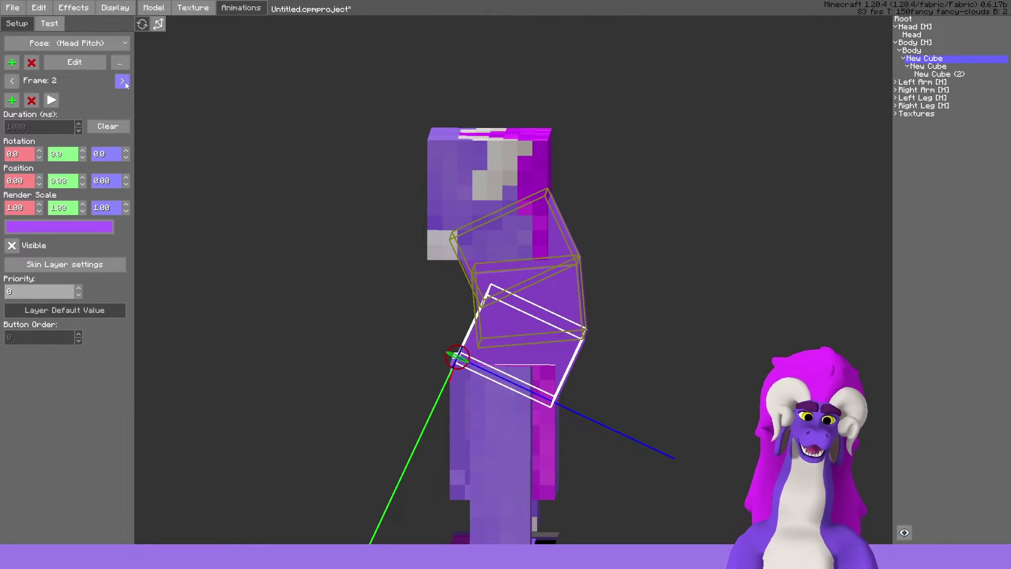
click(122, 81)
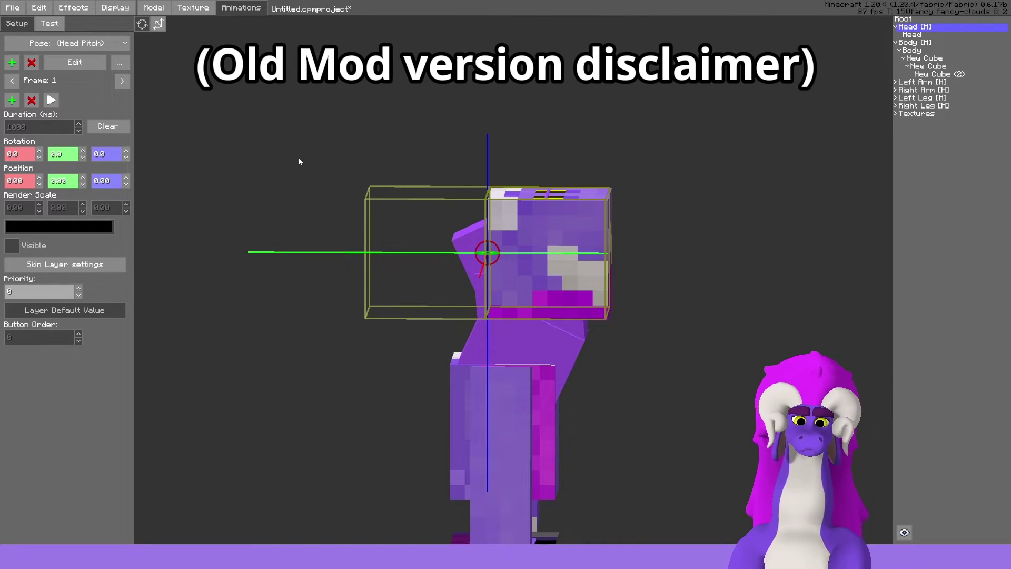
click(569, 226)
click(524, 176)
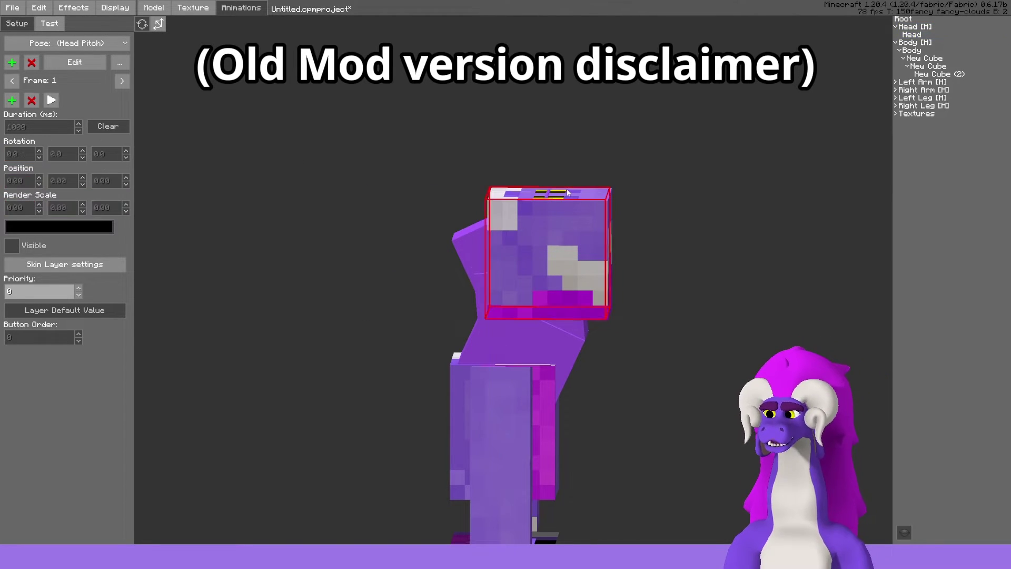
click(586, 216)
click(685, 185)
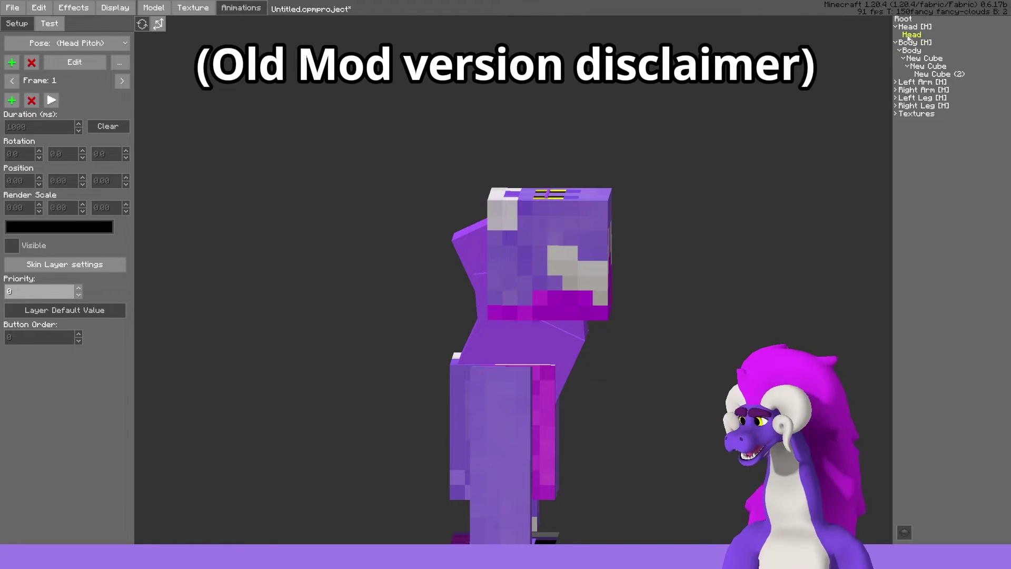
In frame 1 of the Head Pitch animation, raise the head to Y position -5.
click(910, 34)
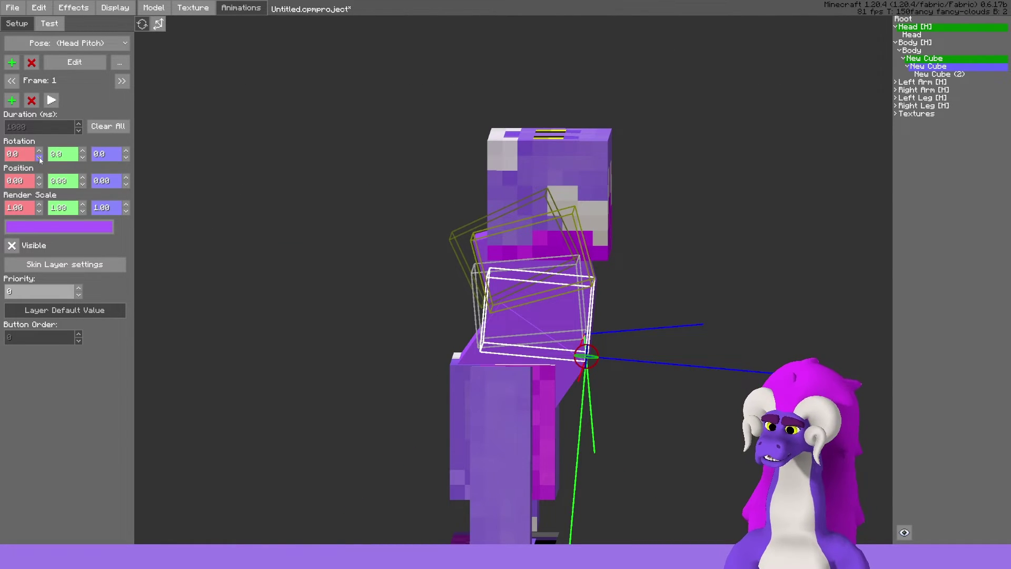
click(941, 30)
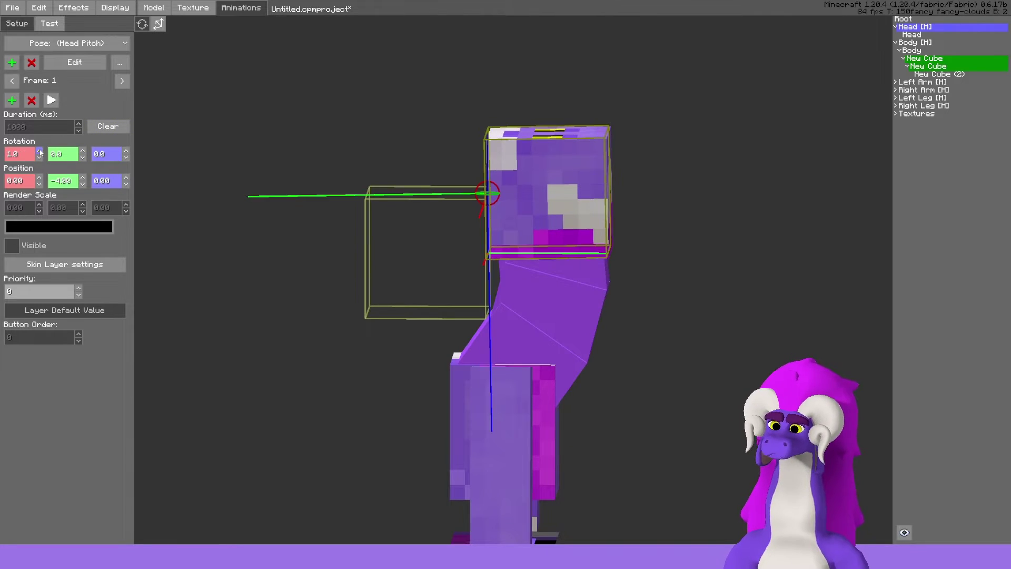
click(83, 184)
In frame 1, rotate the middle neck cube further back about X and shift the head back one unit along Z over the neck.
click(565, 305)
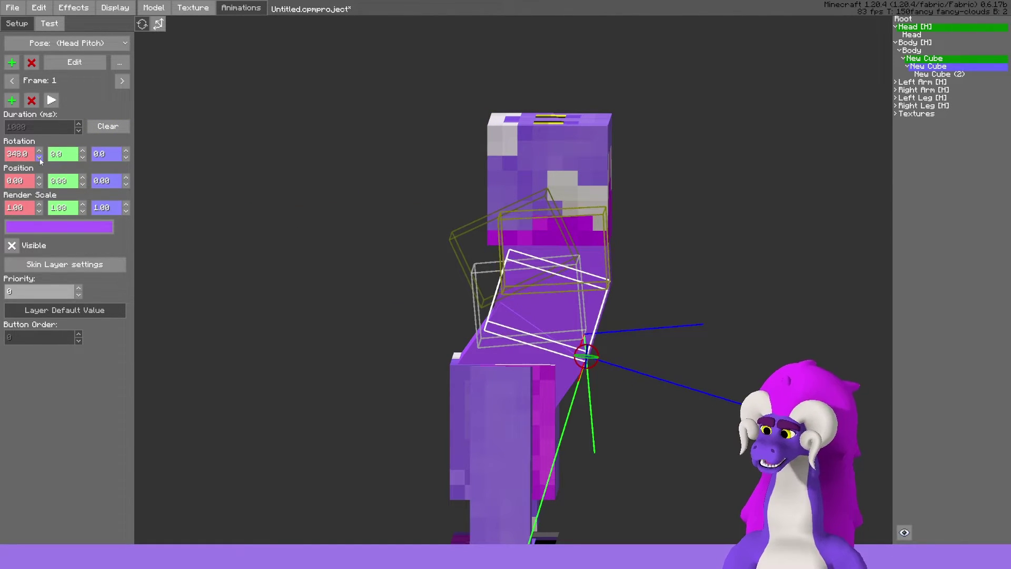
click(801, 170)
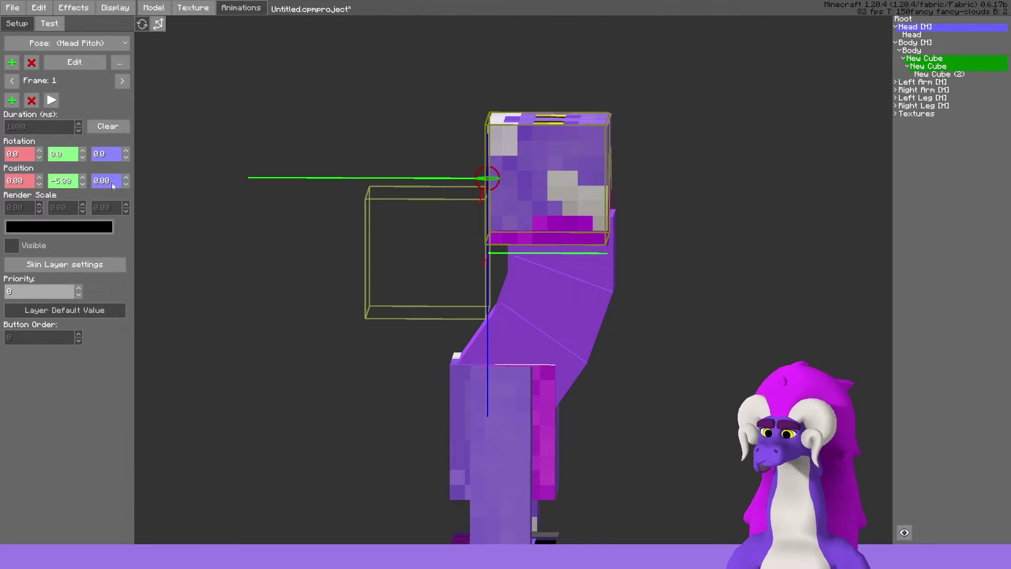
click(126, 178)
click(125, 178)
click(126, 183)
click(302, 194)
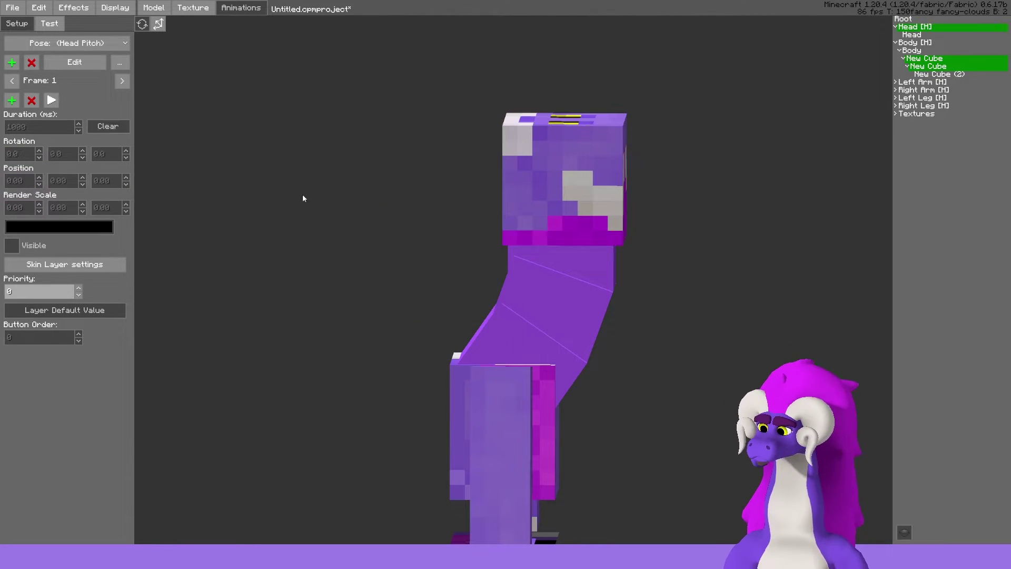
In frame 3 of the Head Pitch animation, move the head to Y position 2 and Z position -4.
middle_drag(303, 194, 322, 175)
click(121, 85)
click(122, 85)
middle_drag(285, 130, 226, 132)
click(911, 26)
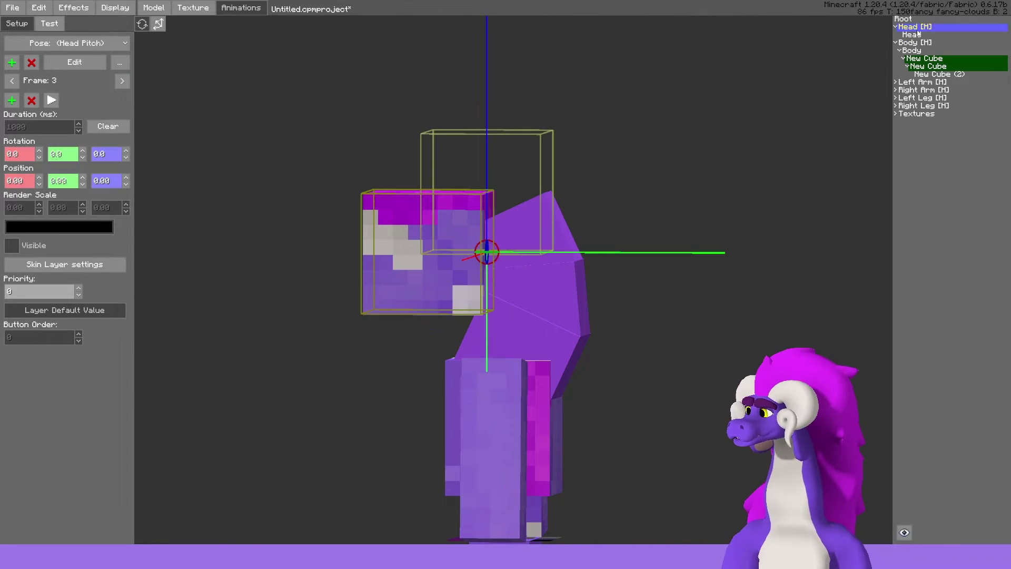
click(126, 184)
click(126, 185)
click(126, 185)
click(83, 178)
click(83, 178)
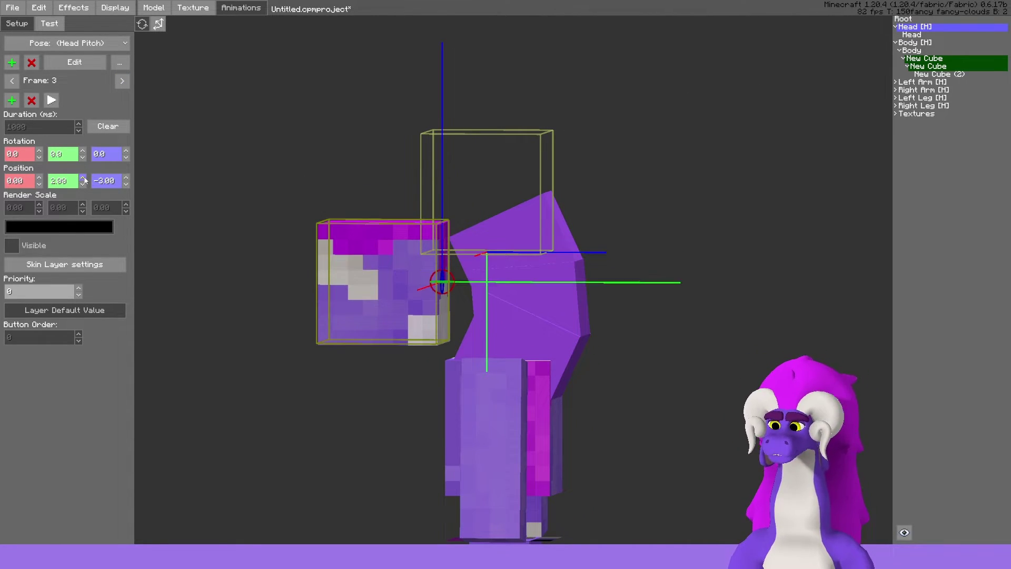
click(126, 185)
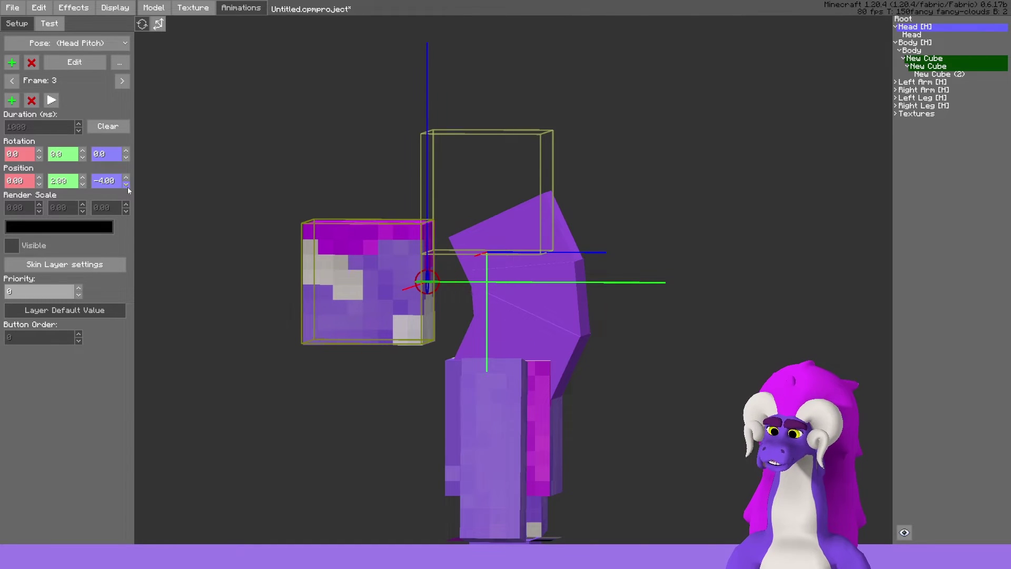
In frame 3, rotate the base neck cube forward and set the X rotation to 10 for the middle cube and 20 for the top cube.
click(543, 350)
click(39, 151)
click(39, 151)
click(519, 287)
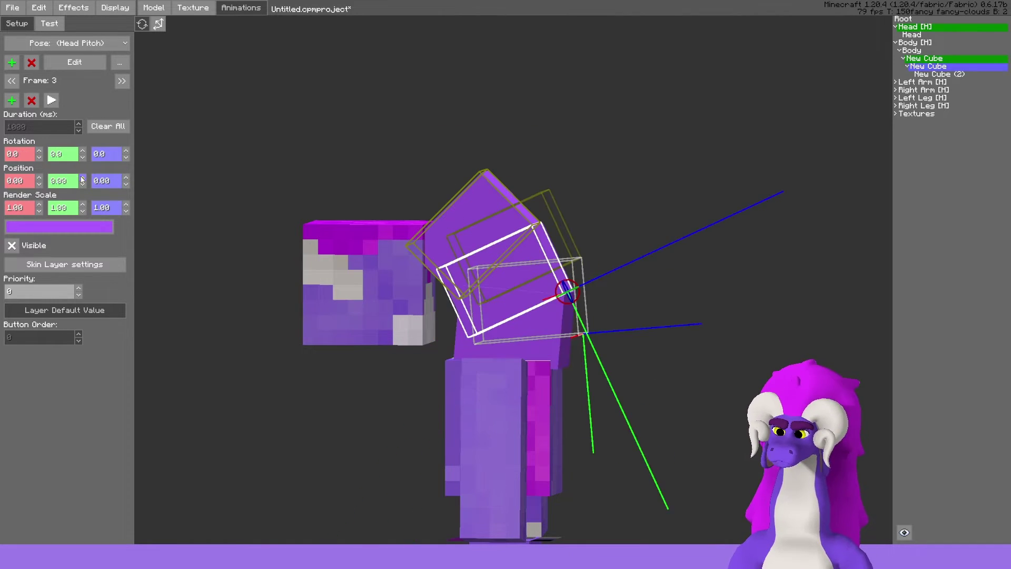
click(40, 157)
click(40, 151)
click(39, 151)
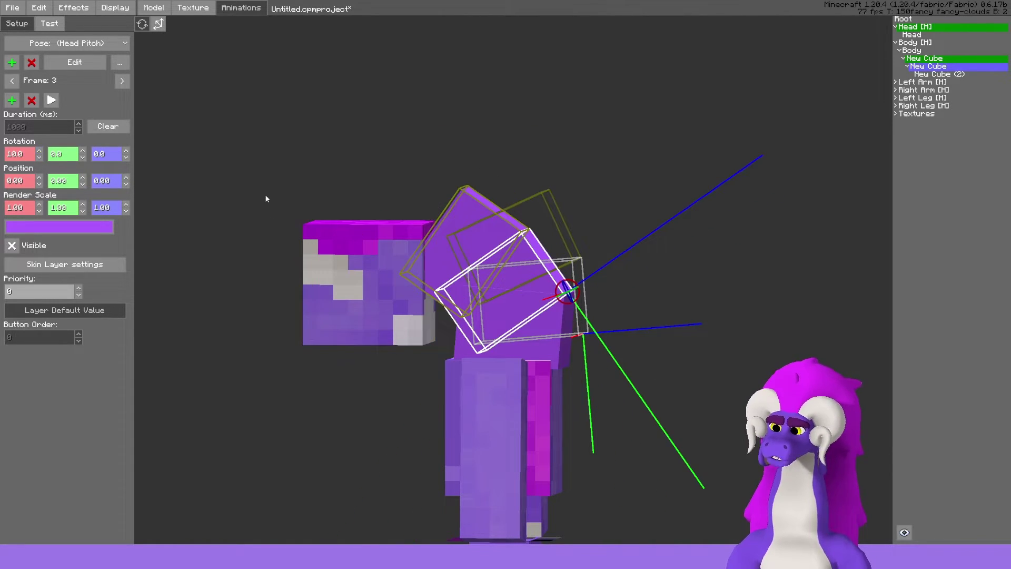
click(422, 221)
click(39, 151)
click(41, 151)
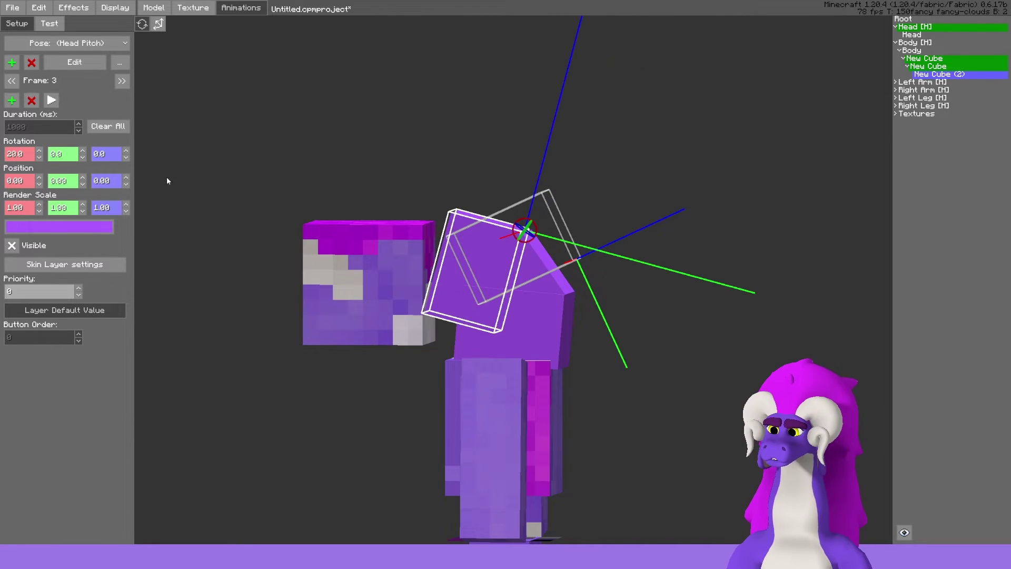
Set the base neck cube's X rotation to 30 in frame 3.
click(519, 289)
click(532, 329)
click(41, 157)
click(41, 152)
click(40, 152)
scroll(606, 337, up, 3)
middle_drag(600, 351, 610, 324)
click(620, 340)
click(557, 324)
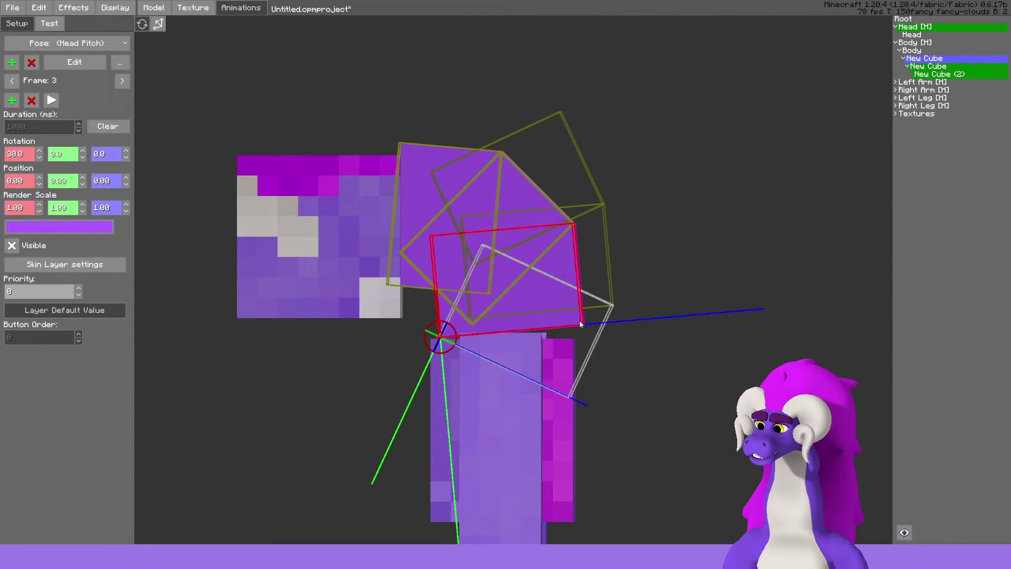
In frame 3, move the base neck cube to Y position 2 and Z position -0.5 and set its X rotation to 45.
click(83, 179)
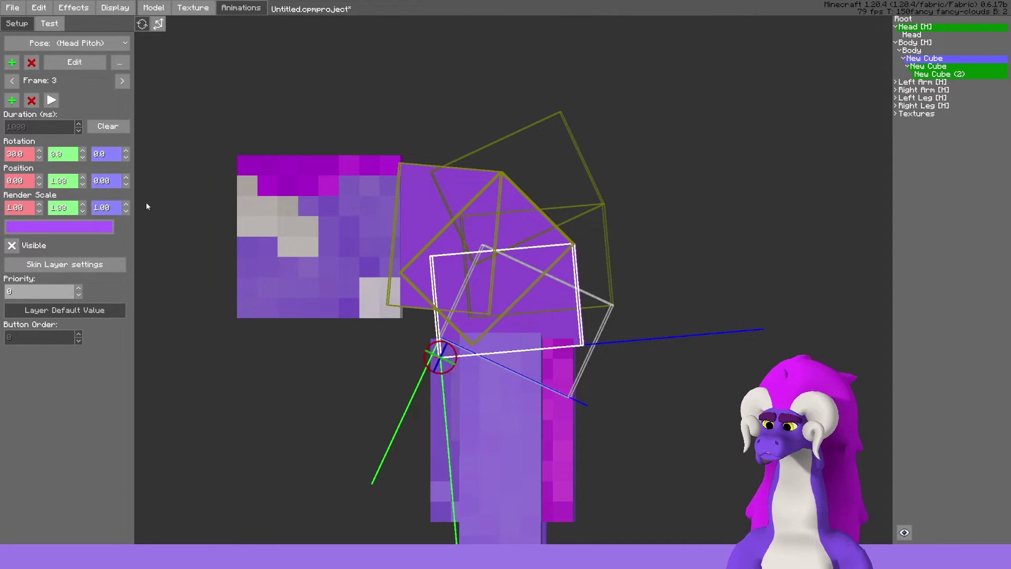
click(38, 151)
click(82, 178)
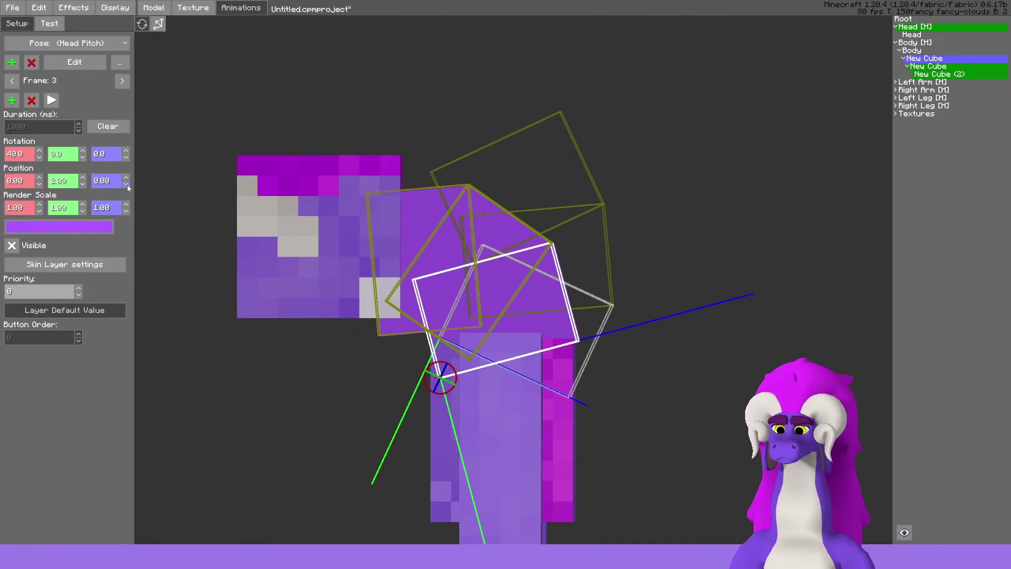
text(5)
drag(98, 182, 110, 181)
text(0.5)
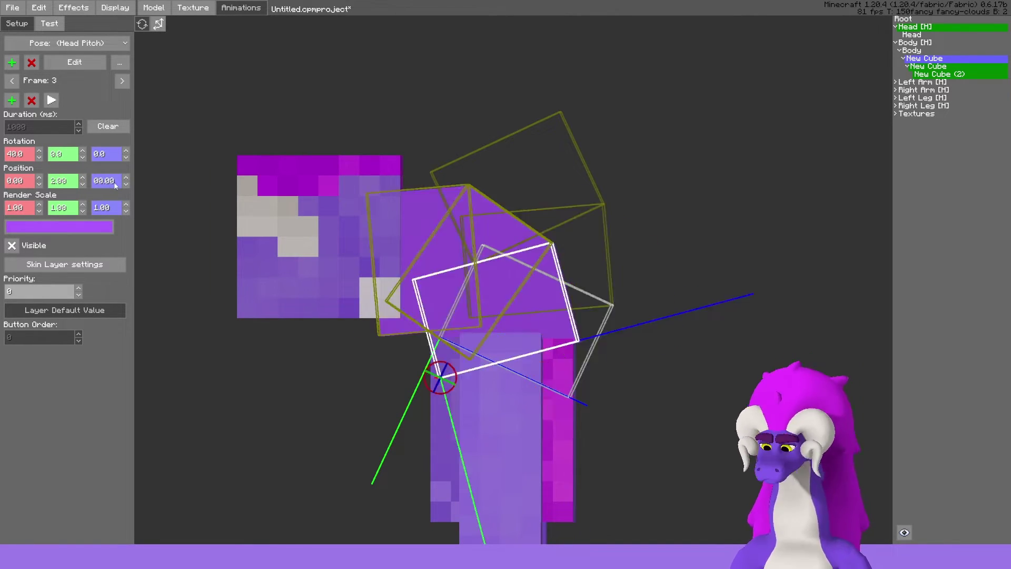
click(126, 184)
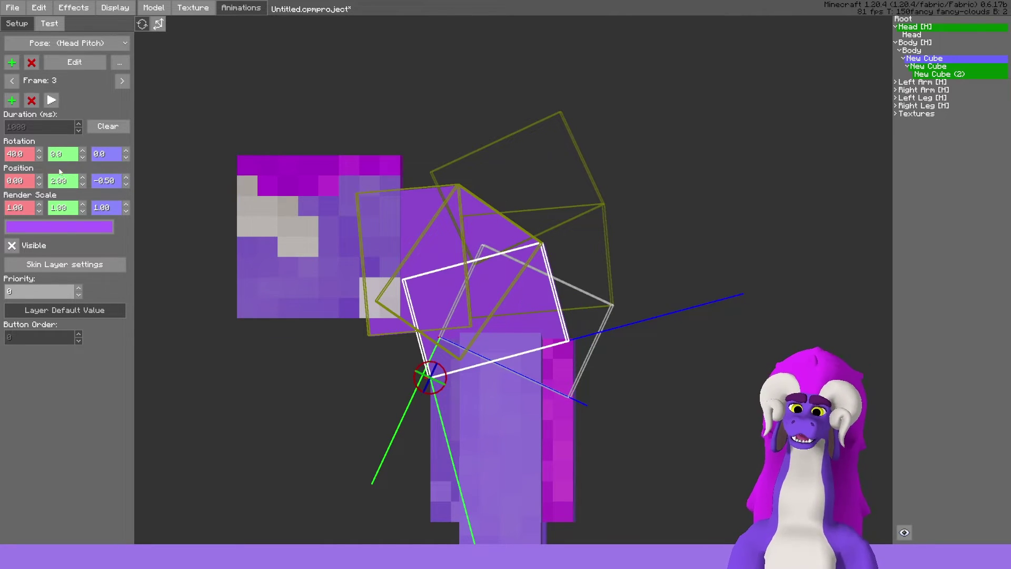
shift+click(40, 157)
shift+click(39, 152)
click(39, 151)
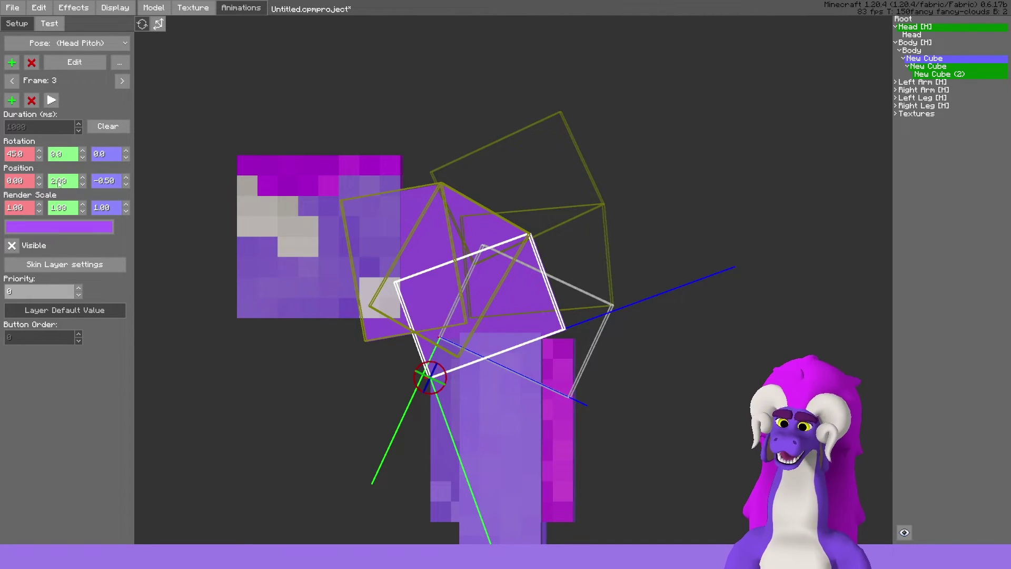
In frame 3, tilt the middle neck cube back slightly about X and shift the head two units further forward along Z.
click(415, 208)
key(shift)
click(296, 161)
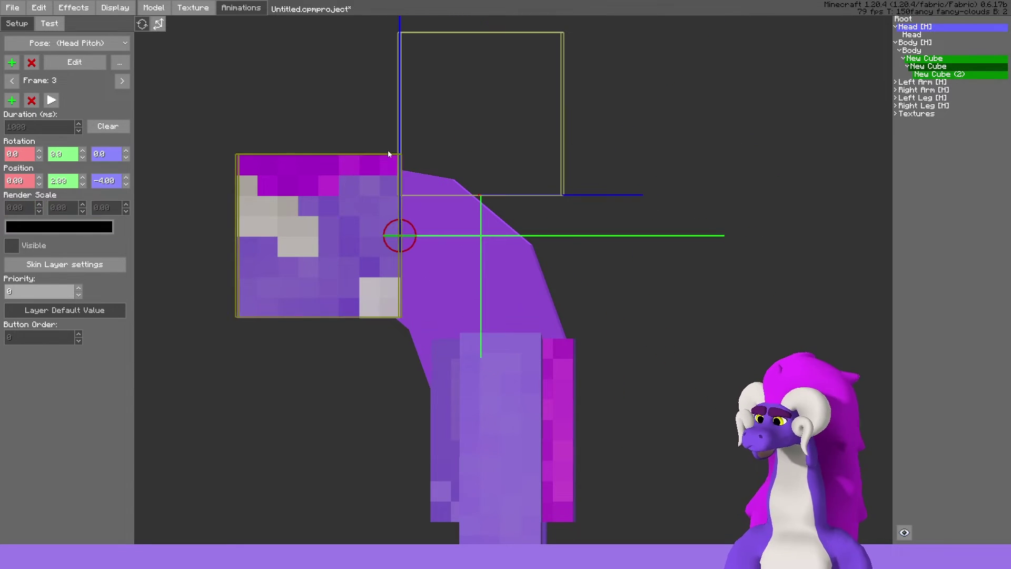
double_click(126, 183)
click(83, 178)
click(82, 185)
click(556, 202)
Go through all Head Pitch frames and examine from several angles how the head joins the neck, ending on frame 1.
scroll(556, 203, down, 3)
mouse_move(557, 202)
middle_down()
mouse_move(544, 196)
mouse_move(582, 212)
mouse_move(573, 213)
middle_up()
scroll(544, 197, down, 3)
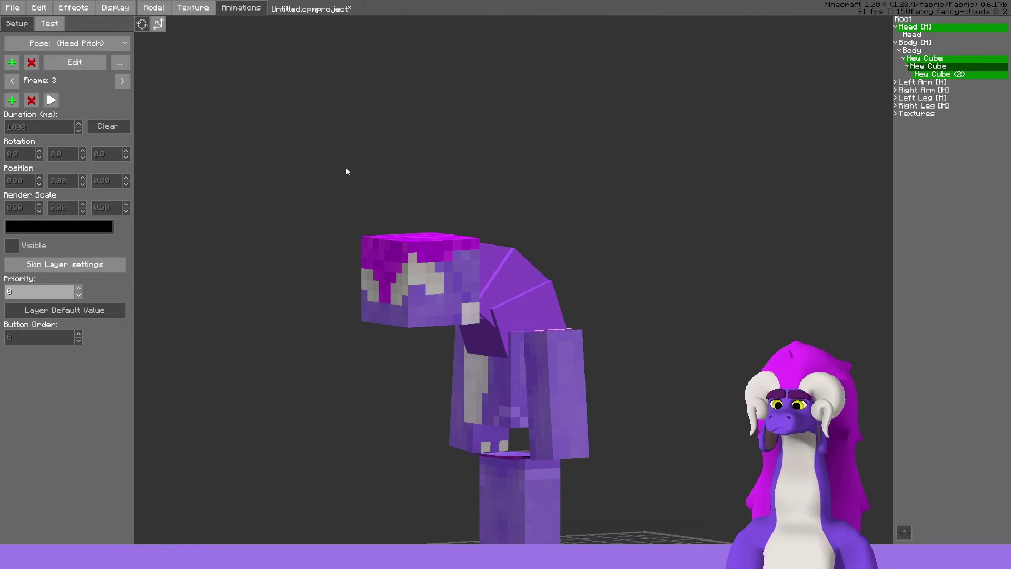
mouse_move(345, 167)
right_down()
mouse_move(357, 171)
mouse_move(326, 169)
right_up()
middle_drag(325, 166, 308, 160)
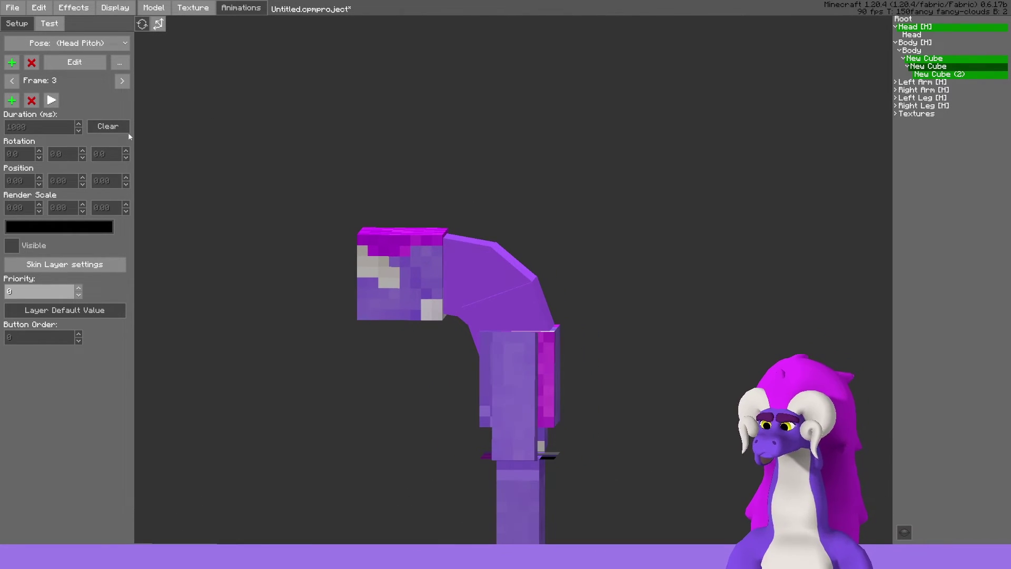
click(122, 83)
click(122, 84)
click(122, 83)
click(122, 85)
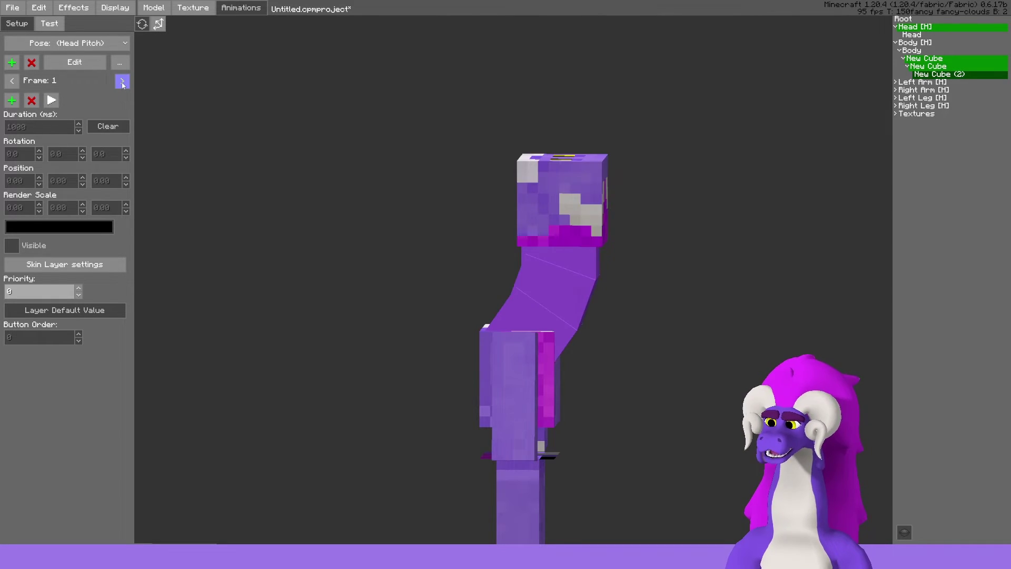
click(121, 84)
middle_drag(232, 108, 258, 113)
click(122, 84)
click(14, 83)
click(13, 83)
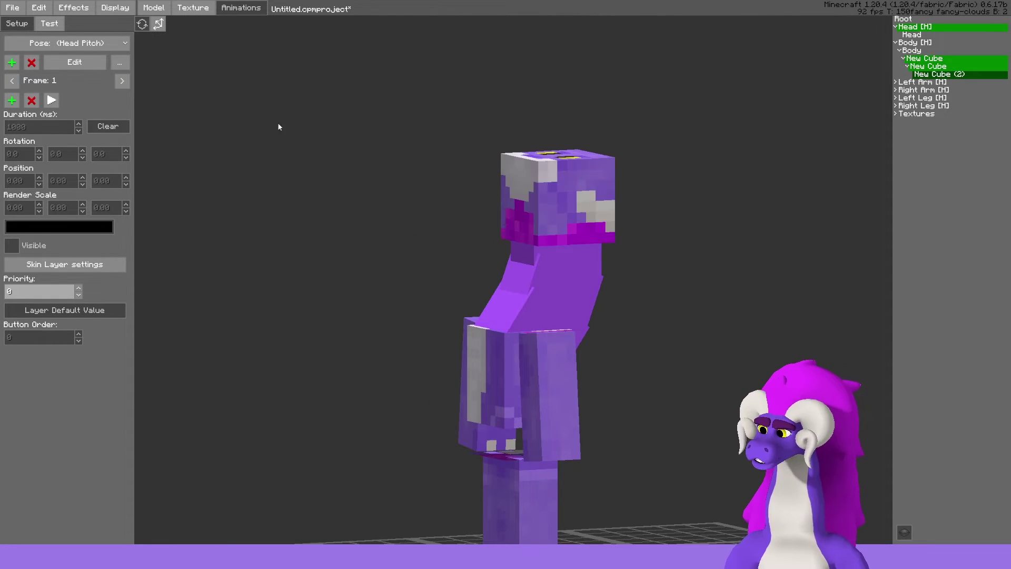
Switch to the animation test mode and choose Head Pitch as the state to preview on the standing model.
click(49, 24)
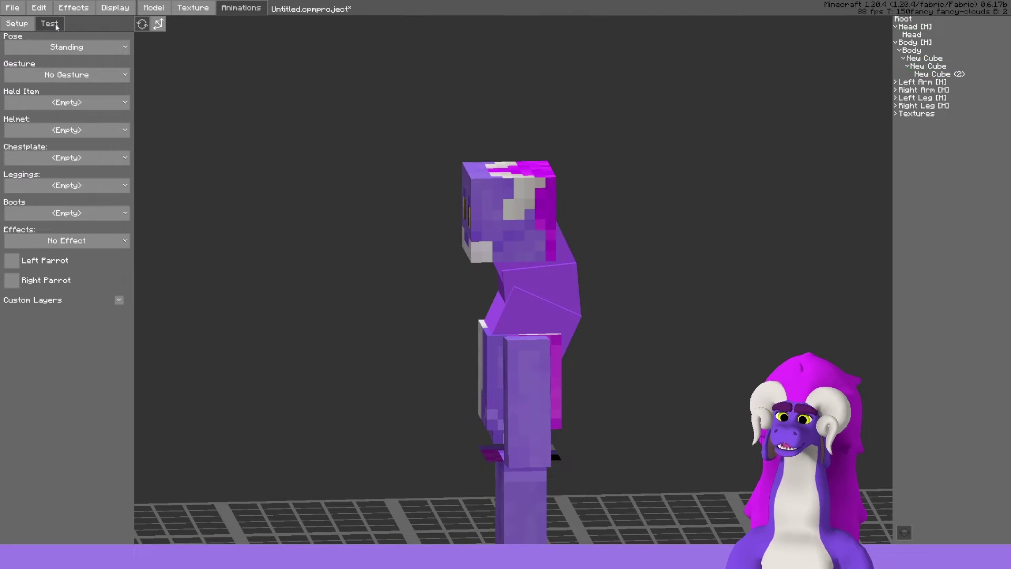
click(85, 101)
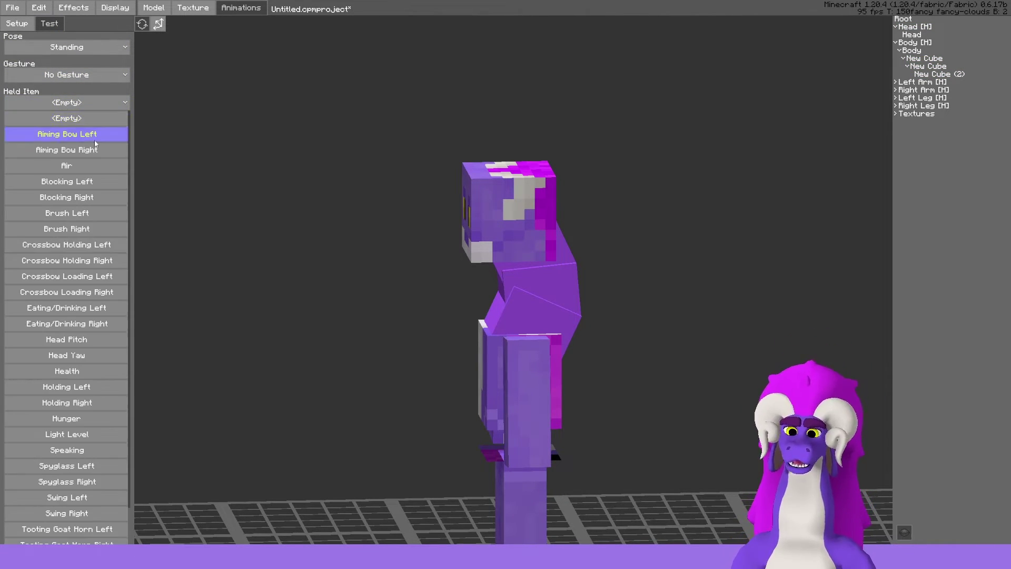
click(118, 166)
click(103, 102)
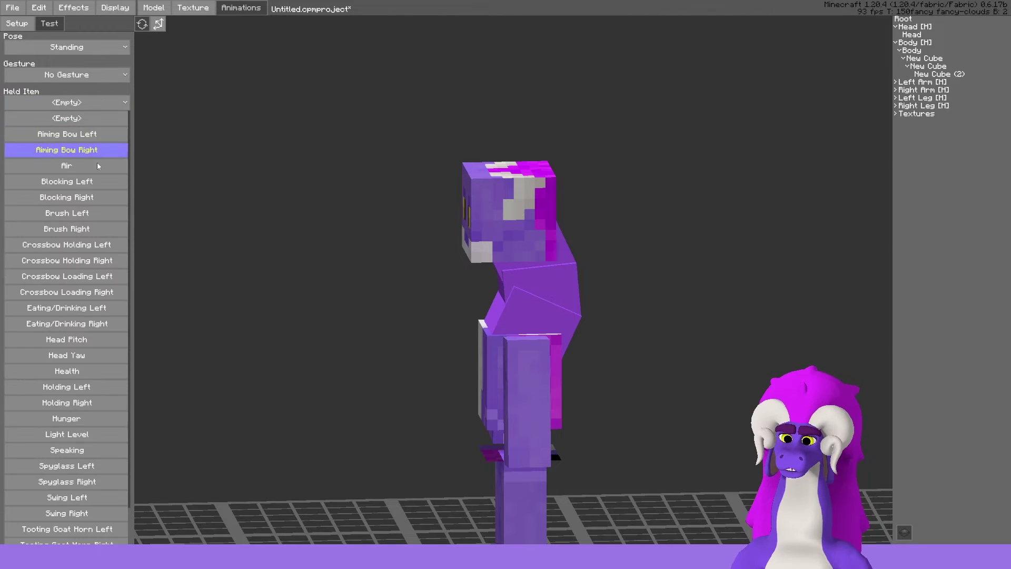
click(85, 341)
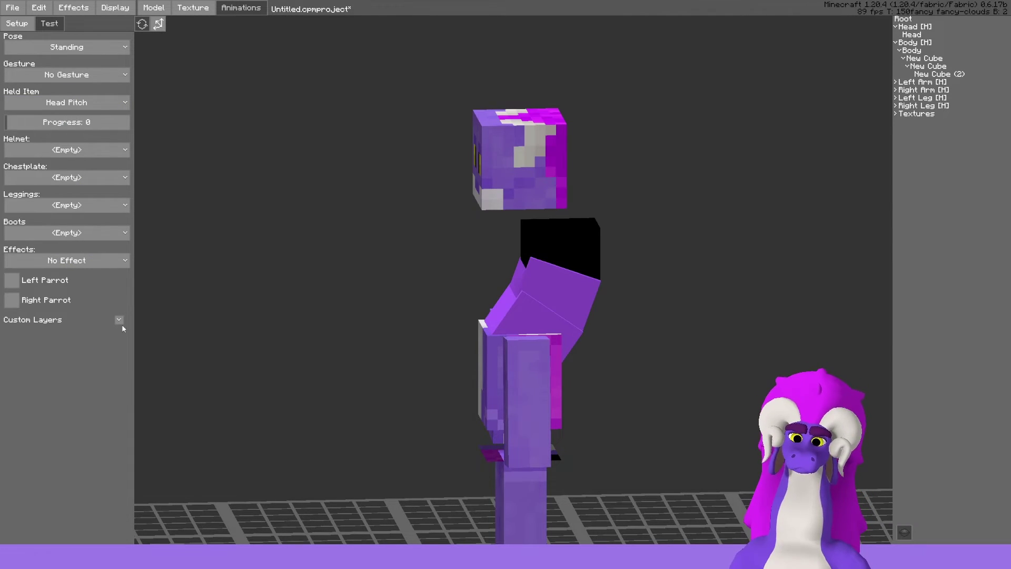
Run the Head Pitch progress up to 100 and back, examining how the head and neck move.
mouse_move(11, 129)
mouse_down()
mouse_move(158, 140)
mouse_move(5, 131)
mouse_up()
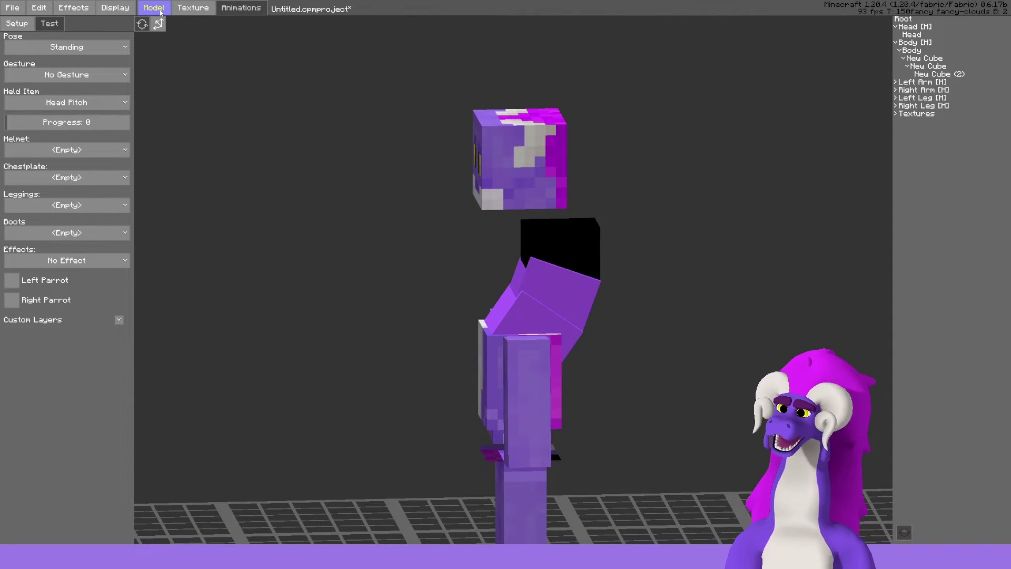
click(475, 290)
click(497, 274)
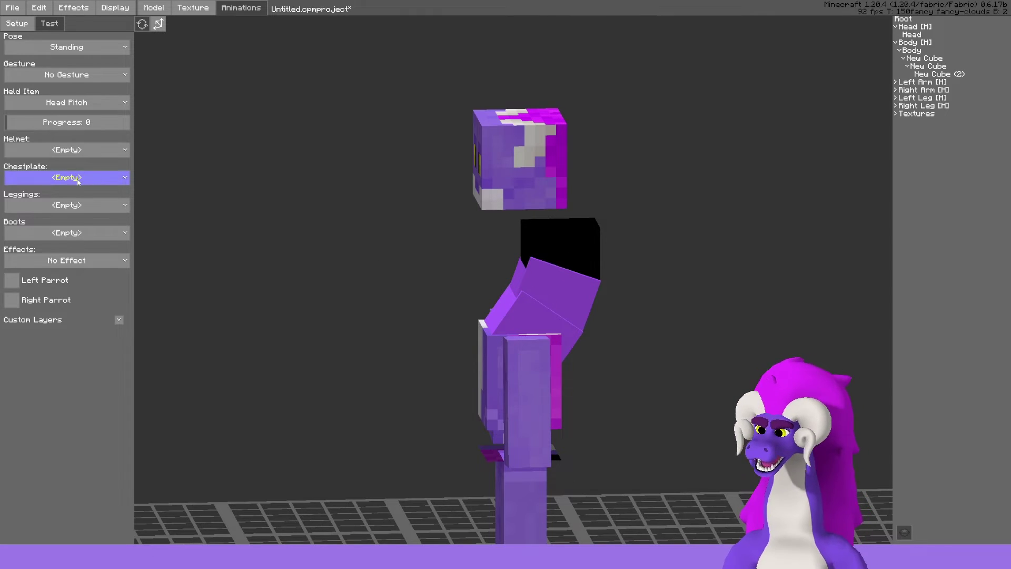
drag(21, 123, 176, 143)
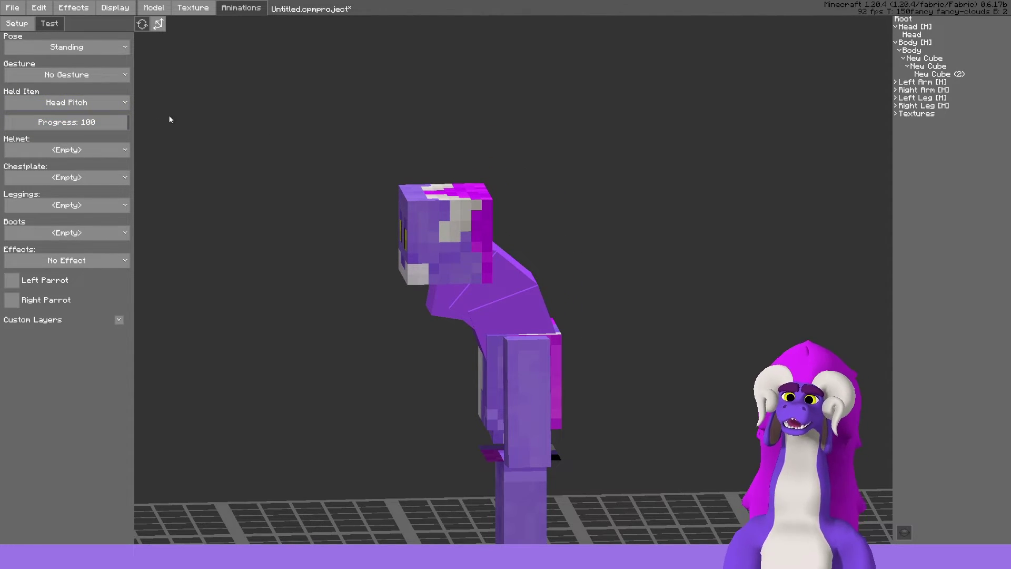
click(442, 223)
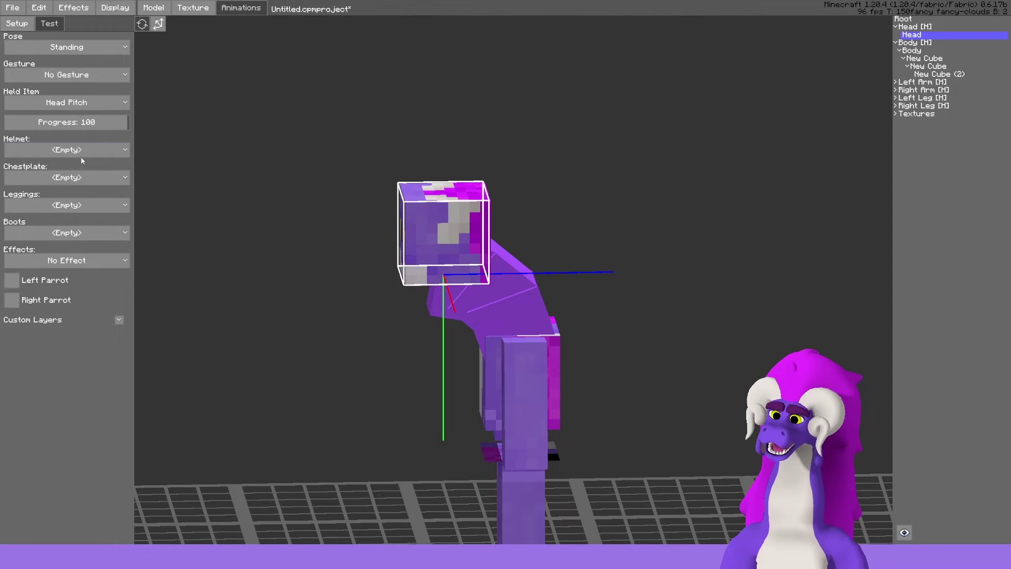
middle_drag(340, 178, 341, 181)
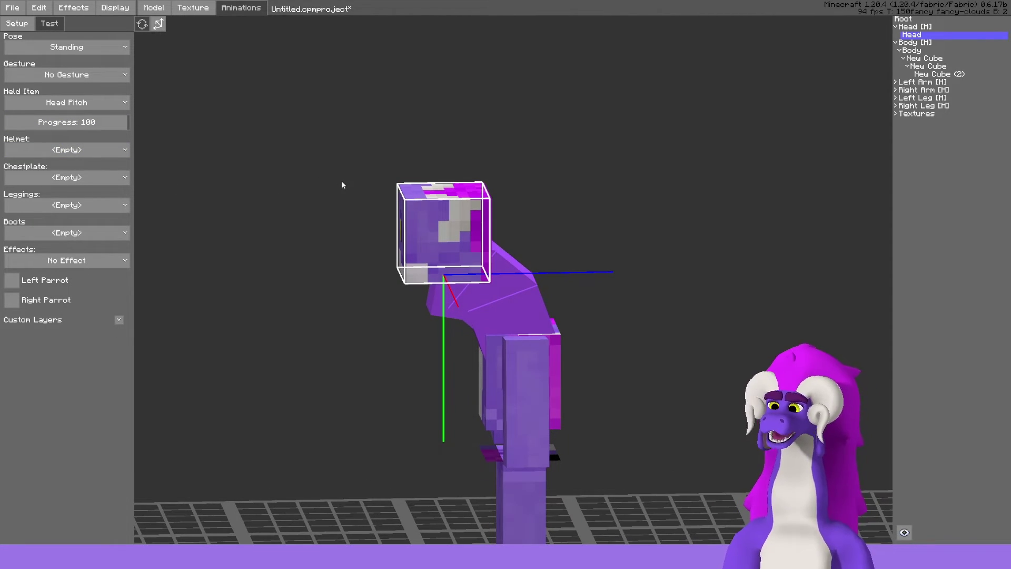
drag(121, 127, 63, 124)
click(191, 117)
Return to the animation setup and create a new Head Yaw pose animation with Trigonometric Single interpolation.
click(17, 23)
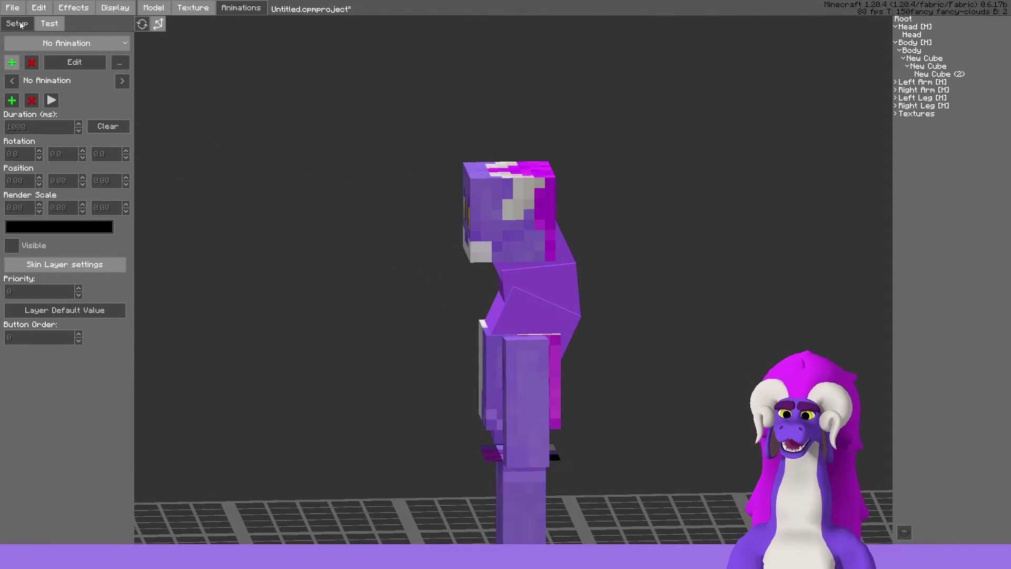
click(101, 59)
click(698, 134)
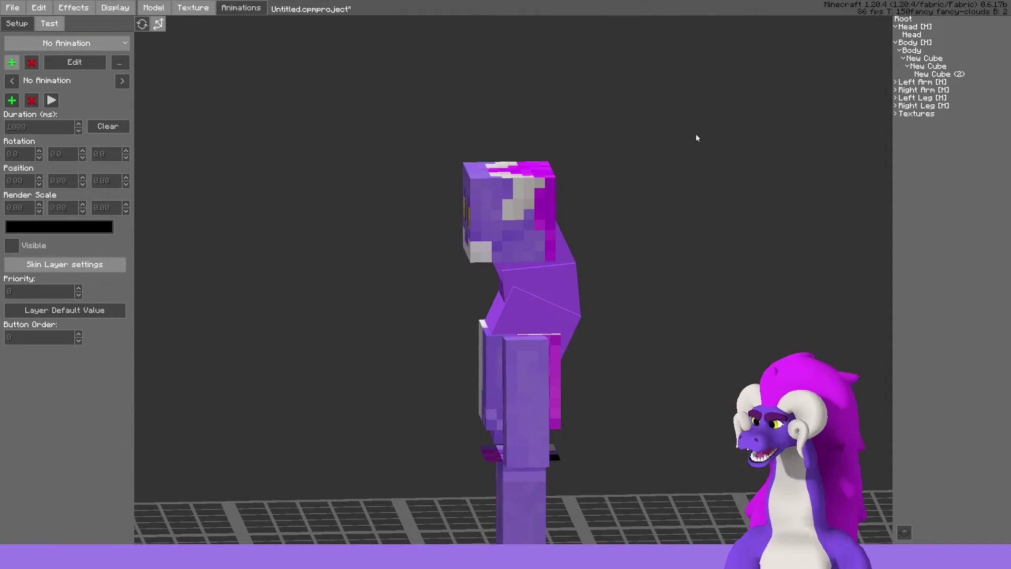
click(12, 63)
click(490, 196)
text(ya)
click(466, 169)
click(505, 295)
click(506, 404)
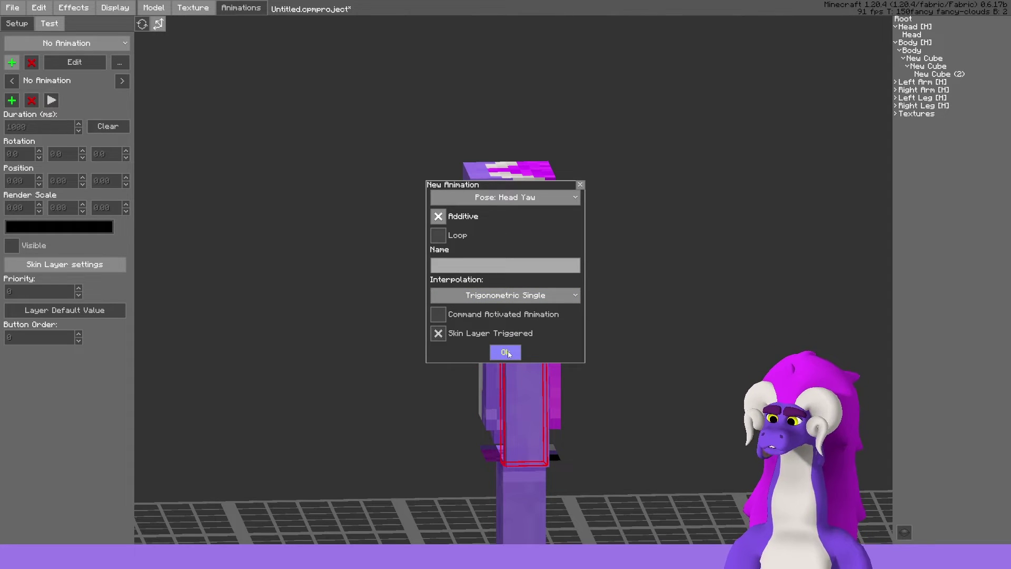
click(506, 352)
Add more frames to the Head Yaw animation and return to frame 1.
shift+middle_drag(319, 201, 568, 273)
scroll(575, 270, up, 2)
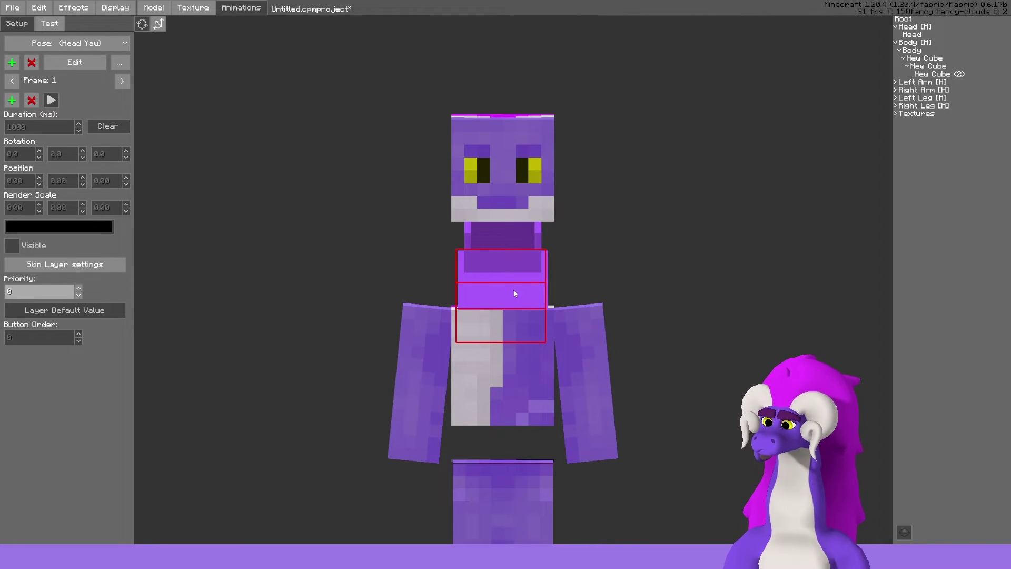
right_drag(289, 196, 351, 203)
right_drag(554, 243, 450, 197)
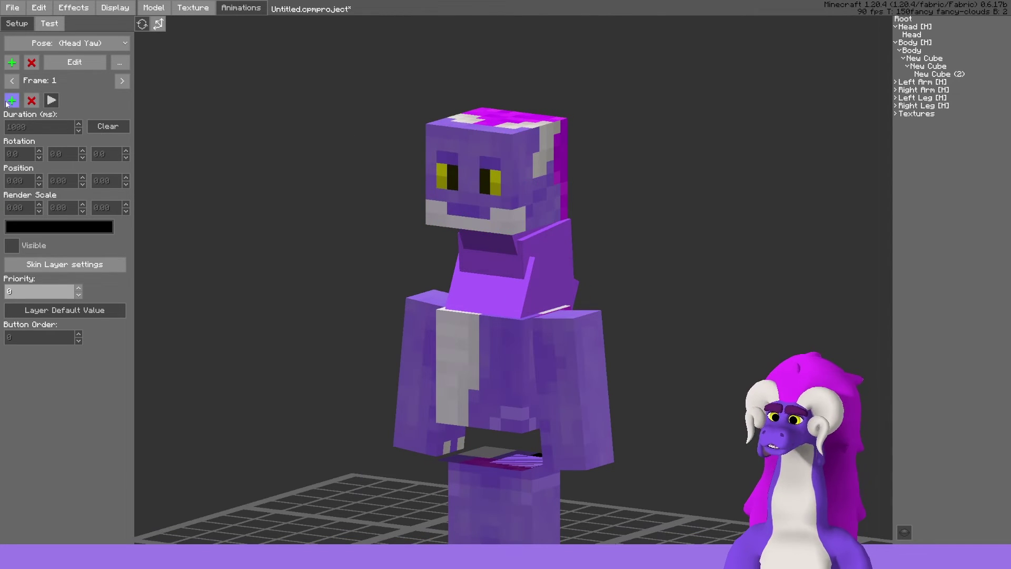
click(12, 81)
click(12, 83)
click(12, 83)
right_drag(251, 158, 284, 144)
mouse_move(231, 108)
middle_down()
mouse_move(261, 109)
mouse_move(249, 109)
middle_up()
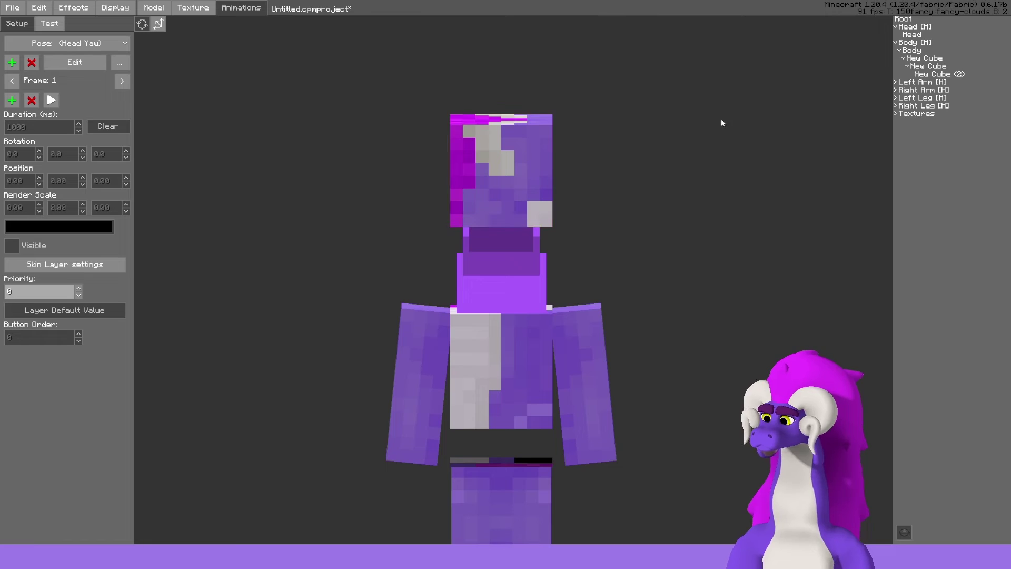
Try tilting the head about X by 10 degrees either way in frame 1 of the Head Yaw animation.
click(921, 27)
shift+click(39, 157)
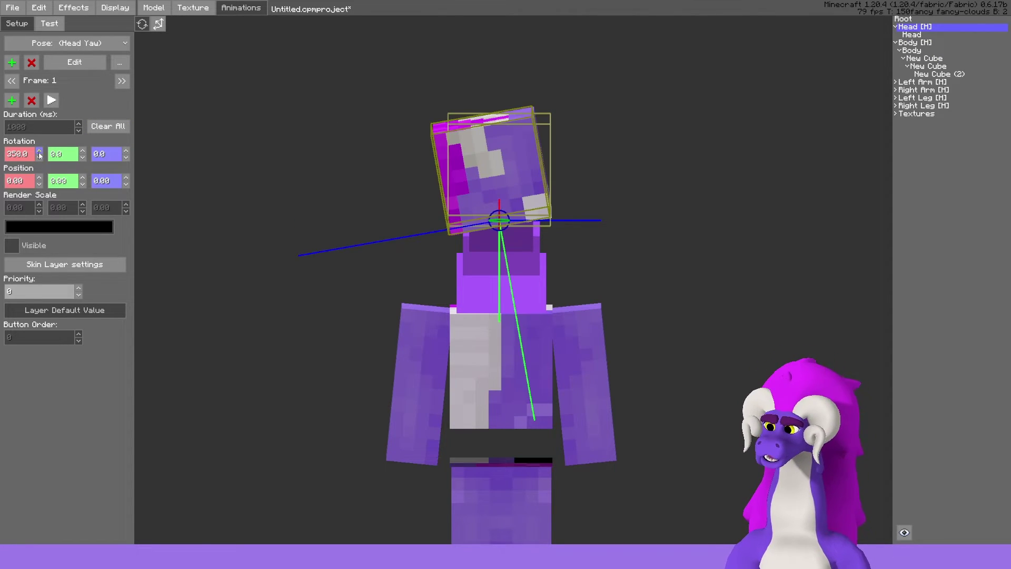
shift+click(39, 152)
click(39, 152)
click(39, 158)
In frame 1 of the Head Yaw animation, shift the head sideways along X and back along Z.
shift+click(40, 184)
shift+click(39, 178)
shift+click(40, 179)
click(40, 186)
click(40, 186)
click(40, 186)
click(41, 186)
middle_drag(321, 179, 298, 196)
click(126, 185)
click(127, 178)
click(126, 178)
click(127, 178)
In frame 1 of the Head Yaw animation, rotate the base neck cube about Y and set the middle neck cube's Y rotation to 10.
click(539, 289)
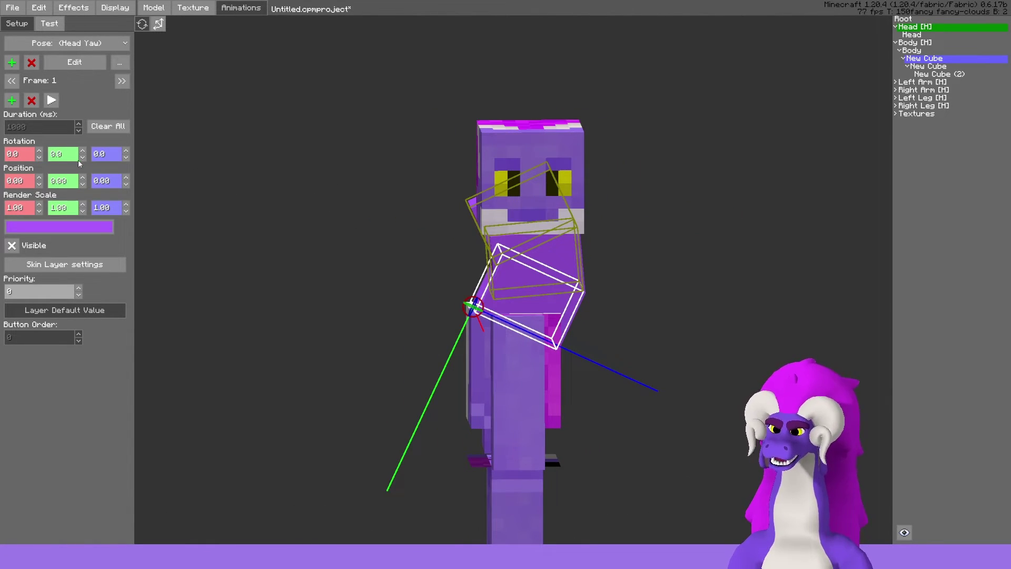
click(83, 152)
click(527, 268)
click(83, 151)
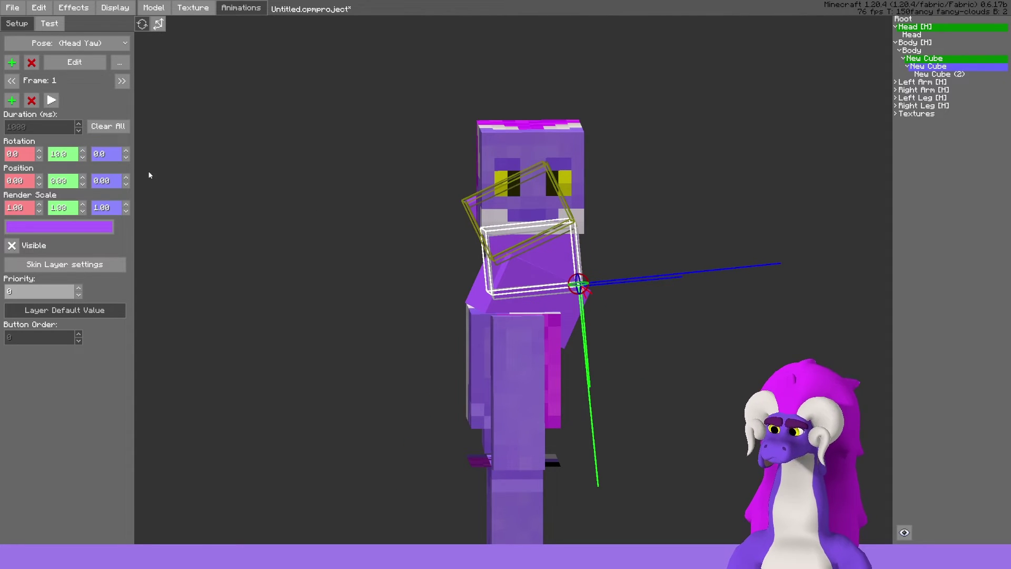
In frame 1 of the Head Yaw animation, set the Y rotation of the middle and top neck cubes to 350.
click(82, 159)
click(81, 159)
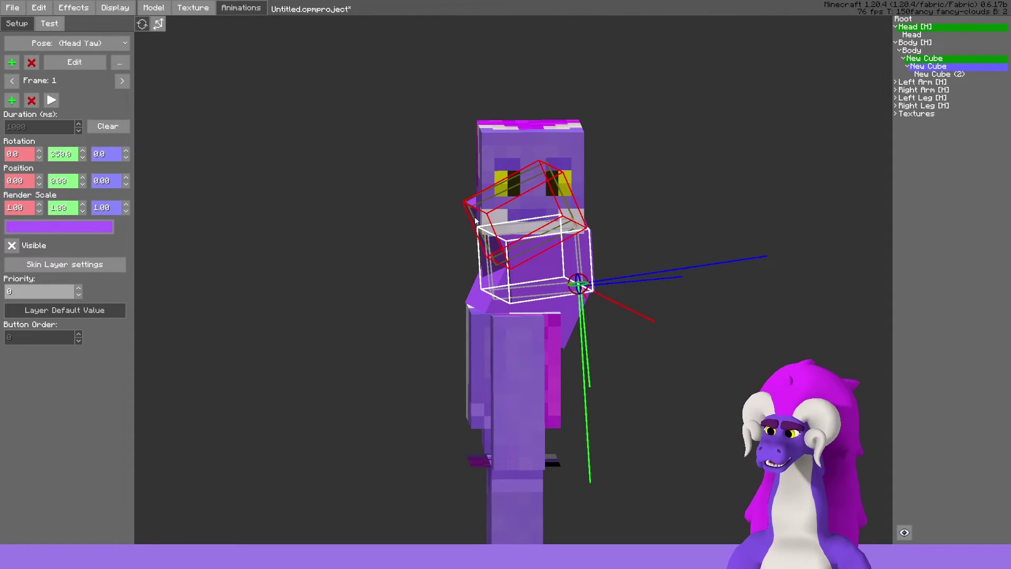
click(474, 205)
click(82, 161)
In frame 1 of the Head Yaw animation, set the Z rotation of all three neck cubes to 10.
middle_drag(263, 182, 290, 177)
shift+click(126, 152)
click(500, 247)
shift+click(126, 151)
click(489, 292)
shift+click(126, 152)
Set the main head part's Y position to 2 and its rotation to 0 on all axes in frame 1.
click(486, 125)
middle_drag(486, 126, 467, 125)
click(82, 178)
click(82, 179)
click(127, 184)
click(127, 178)
mouse_move(269, 161)
middle_down()
mouse_move(335, 156)
mouse_move(270, 152)
middle_up()
click(127, 157)
click(83, 156)
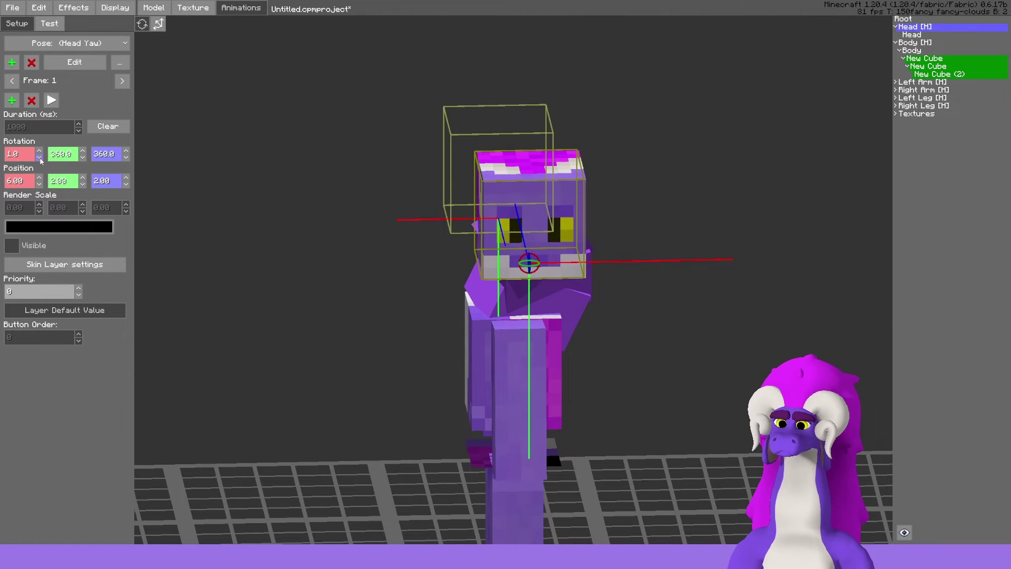
click(82, 152)
click(126, 152)
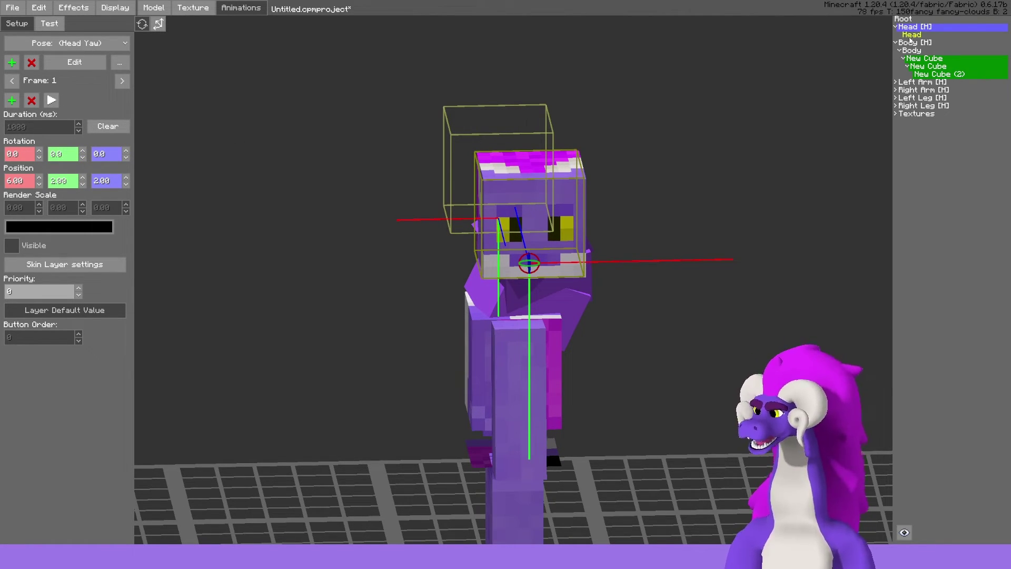
Rotate the Head cube nested under the main head part to 30 about Z, leaving X and Y at 0.
click(911, 35)
shift+click(39, 157)
shift+click(39, 151)
click(39, 151)
click(39, 157)
shift+click(83, 158)
shift+click(82, 152)
shift+click(127, 151)
shift+click(126, 151)
shift+click(127, 151)
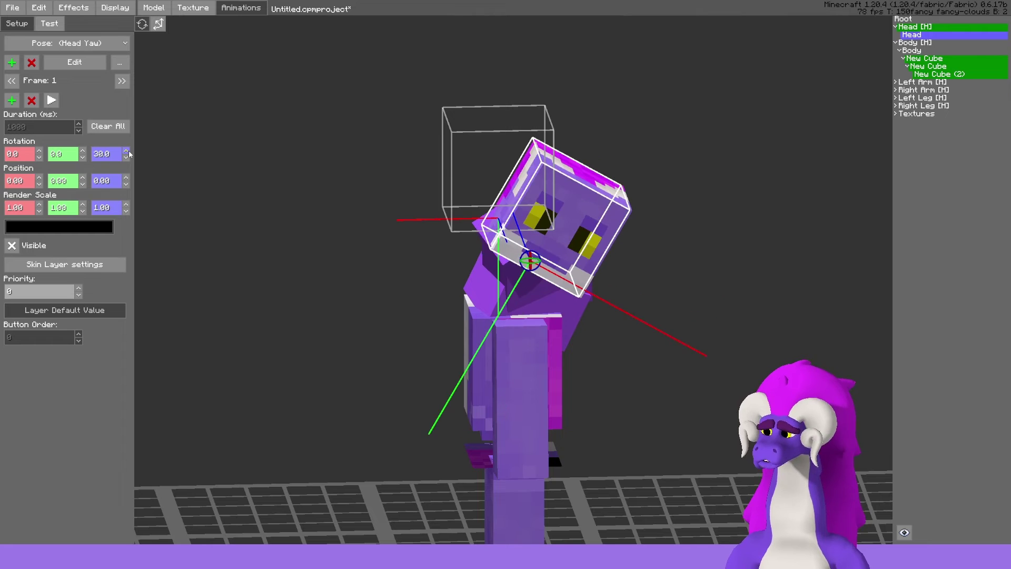
mouse_move(276, 141)
middle_down()
mouse_move(306, 139)
mouse_move(278, 139)
middle_up()
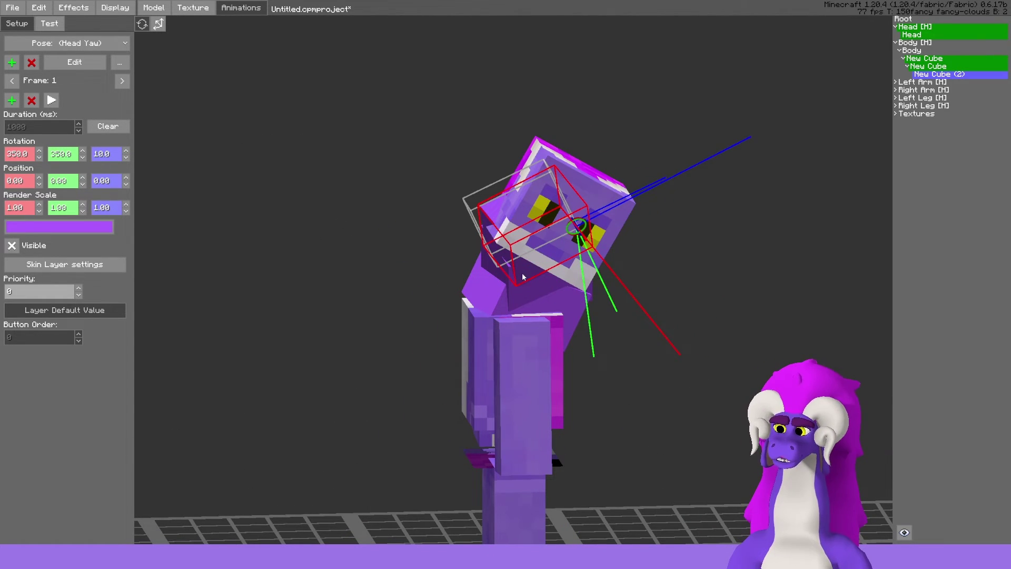
Set the X rotation of the top and middle neck cubes to 350 in frame 1.
click(523, 276)
shift+click(40, 158)
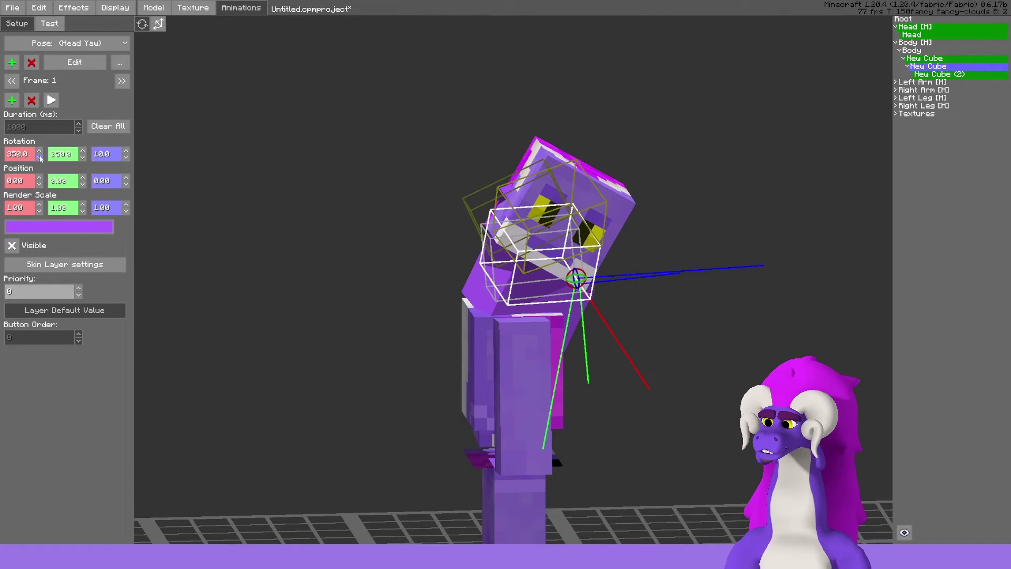
click(361, 189)
middle_drag(361, 188, 424, 161)
Reposition the main head part in frame 1 to X 7 and Y 1 so it meets the bent neck.
click(912, 27)
middle_drag(319, 151, 219, 144)
click(83, 184)
click(39, 184)
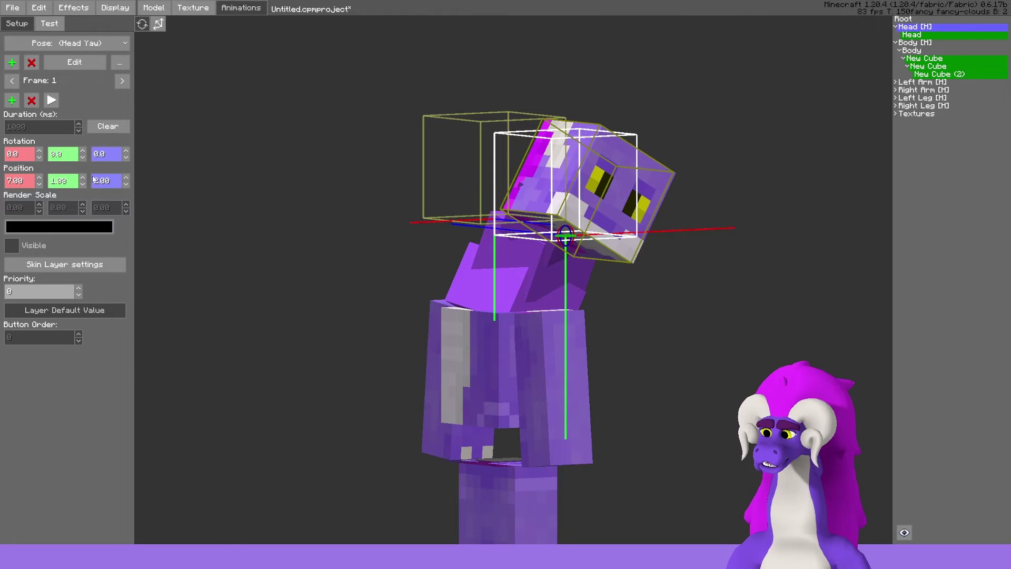
click(270, 157)
right_drag(271, 156, 303, 110)
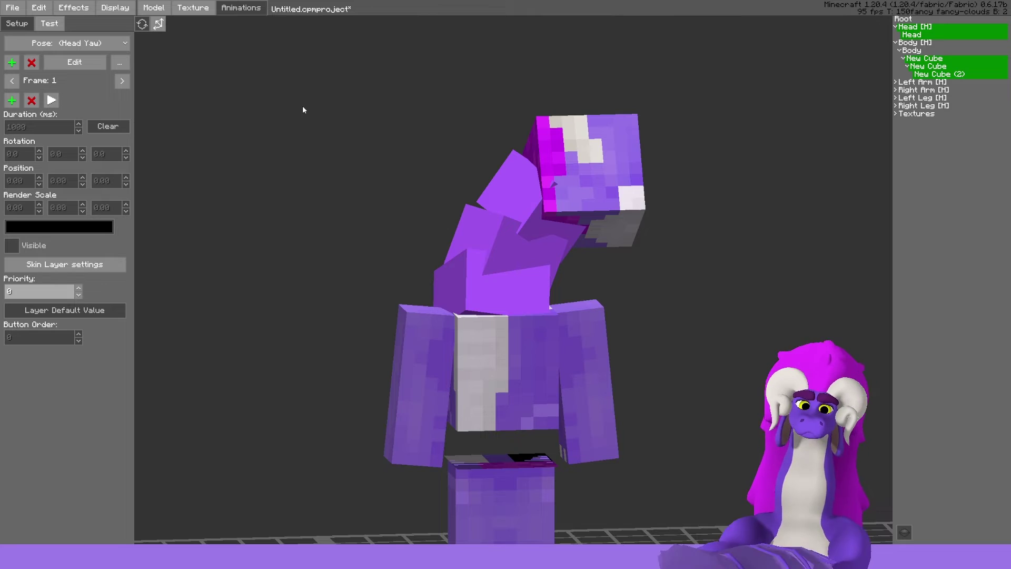
Delete frame 3 of the Head Yaw animation.
click(128, 82)
click(128, 83)
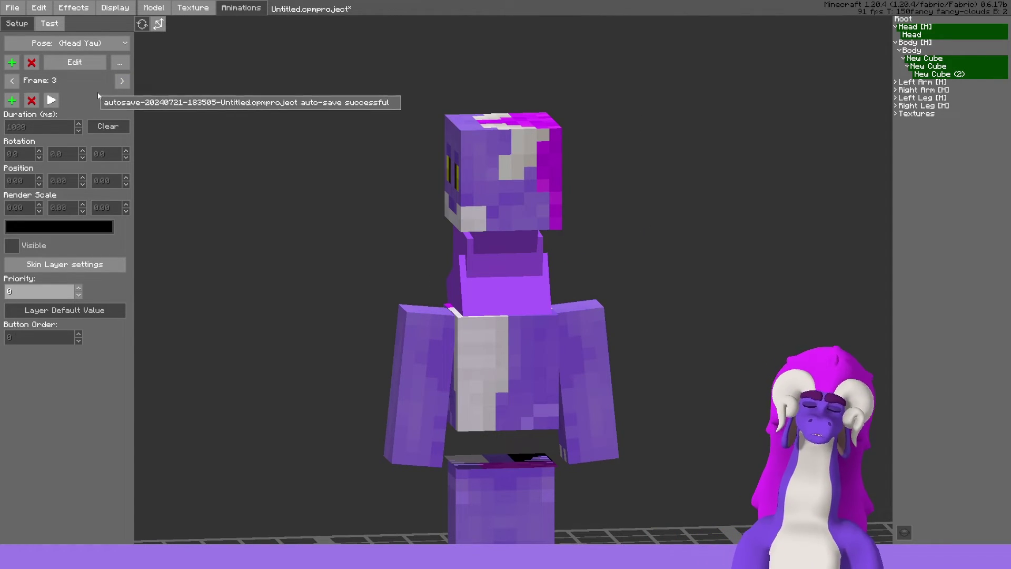
click(31, 100)
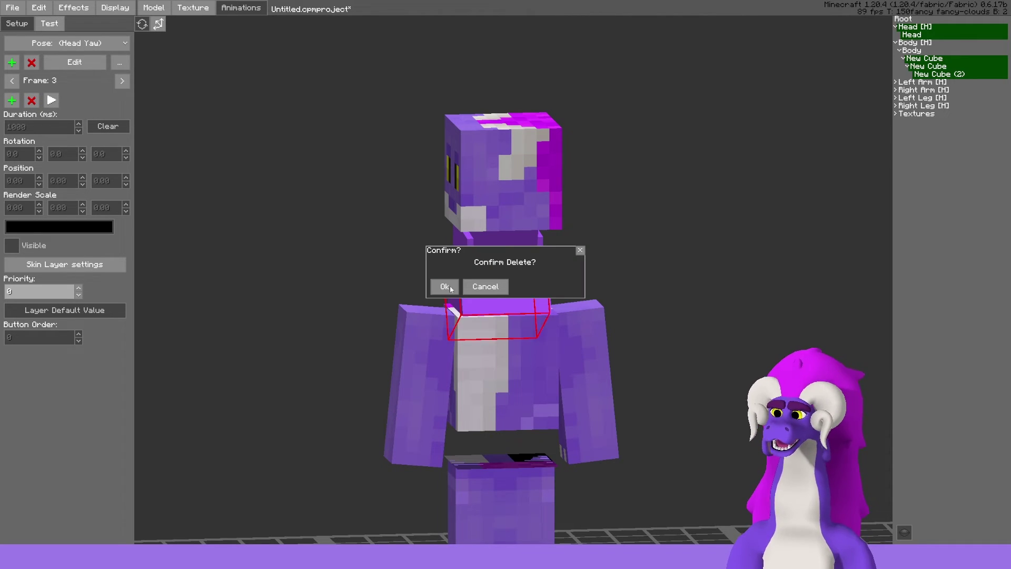
click(442, 286)
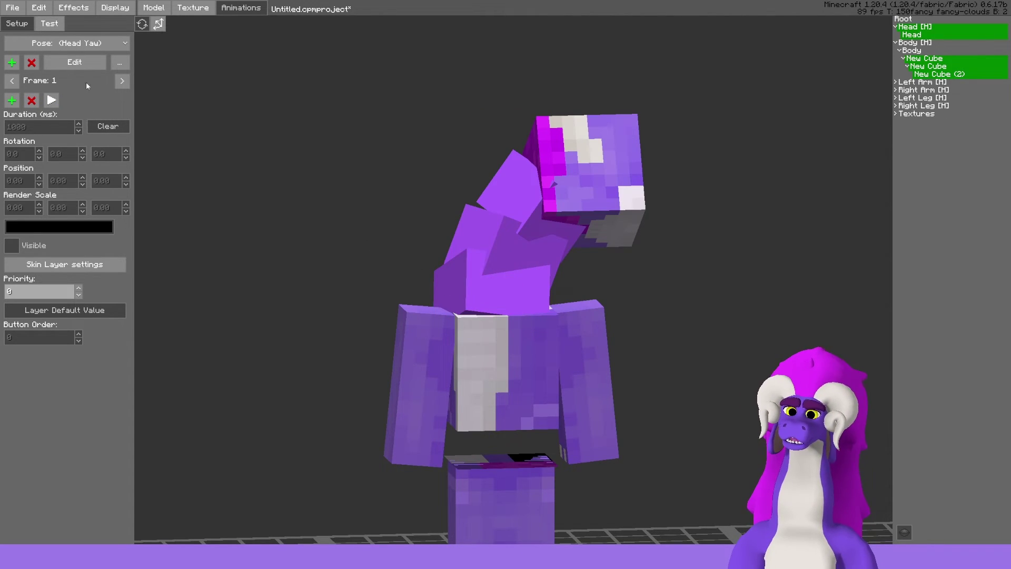
Check the remaining Head Yaw frames against each other and delete the other surplus frame in third place.
click(120, 62)
middle_drag(243, 116, 269, 113)
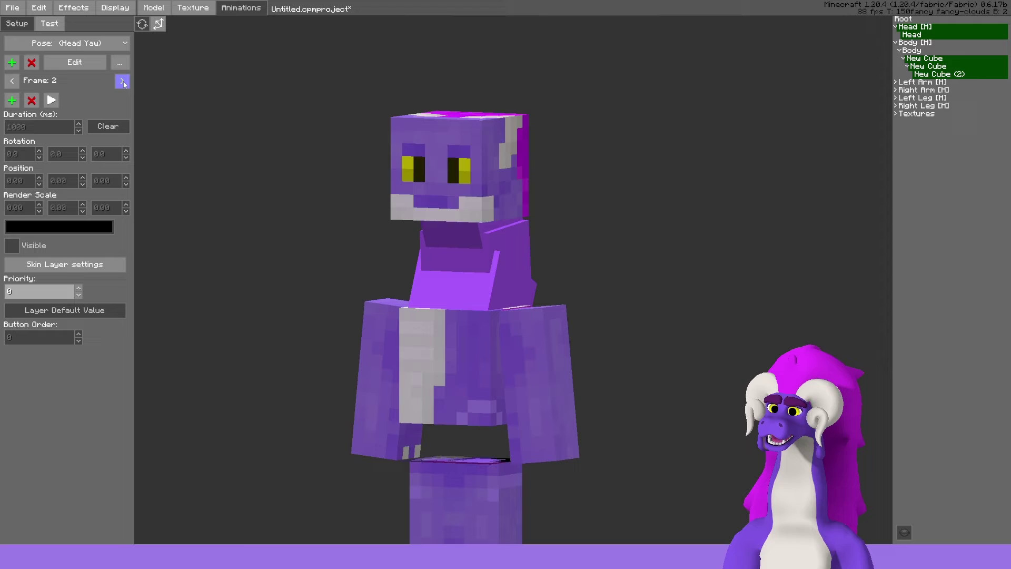
click(123, 81)
middle_drag(238, 150, 272, 154)
click(12, 81)
click(12, 80)
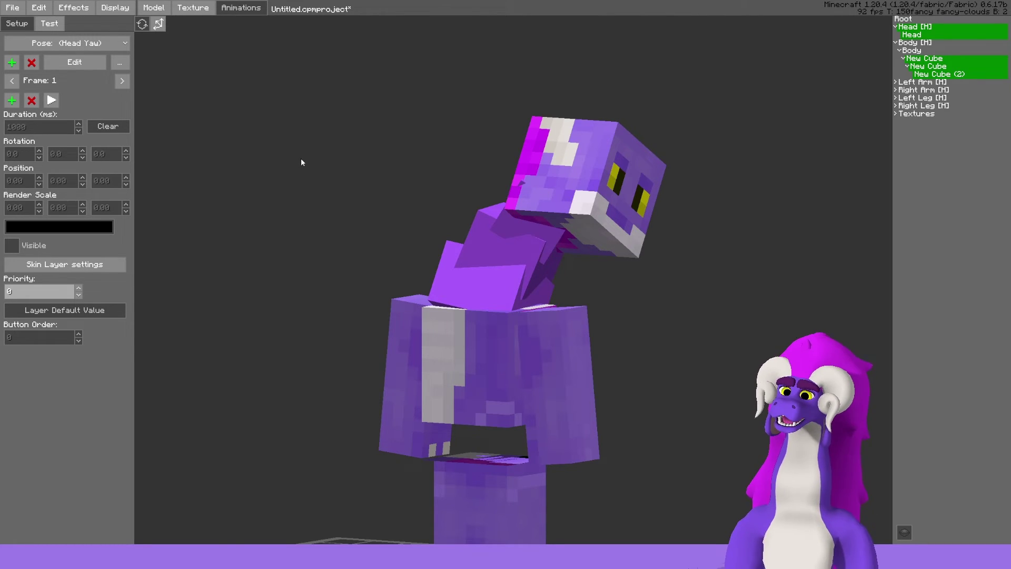
middle_drag(304, 161, 316, 158)
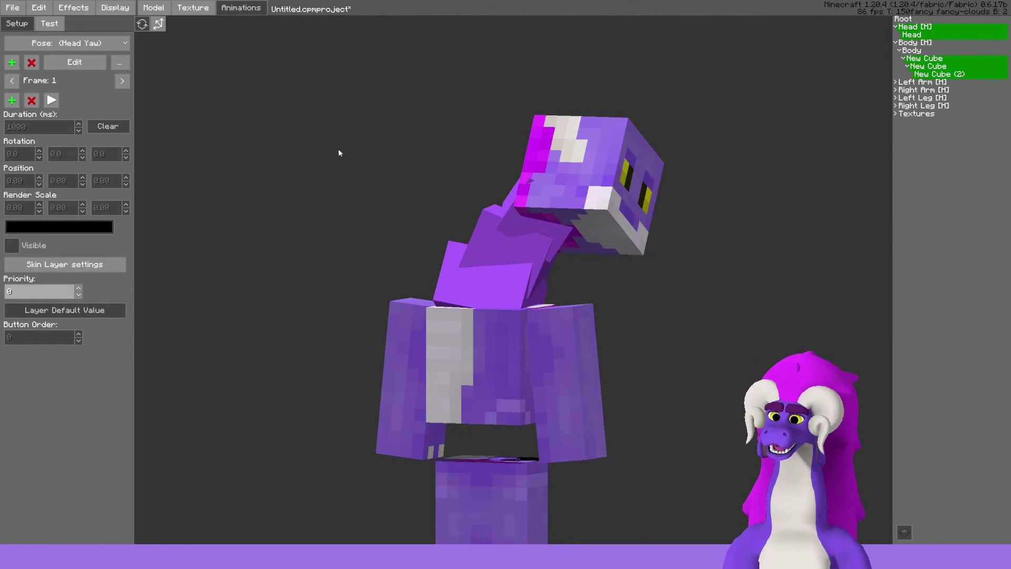
click(121, 81)
click(122, 82)
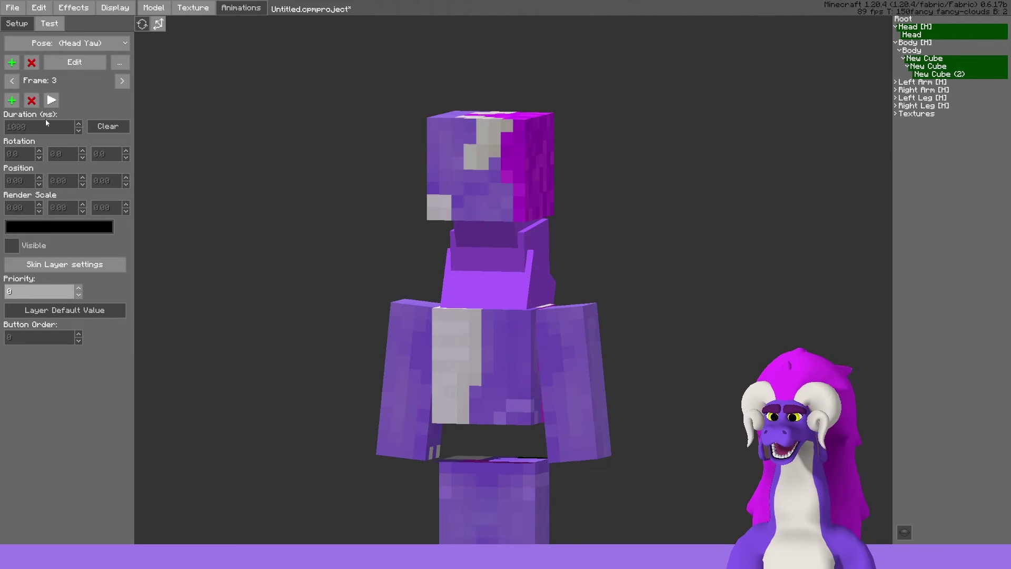
click(33, 101)
click(436, 291)
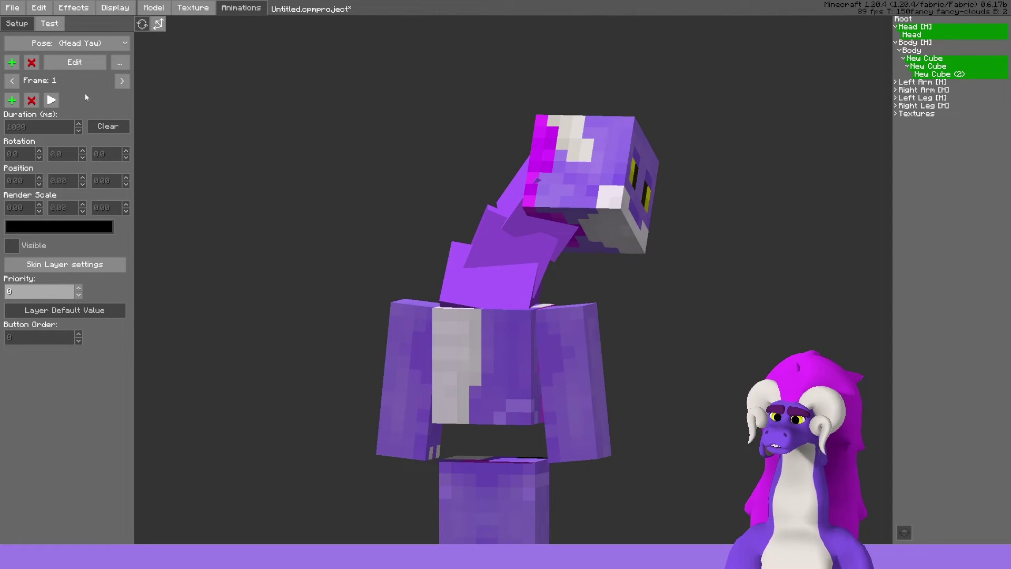
Duplicate the bent pose of frame 1 and place the copy as frame 3 of the Head Yaw animation.
click(12, 100)
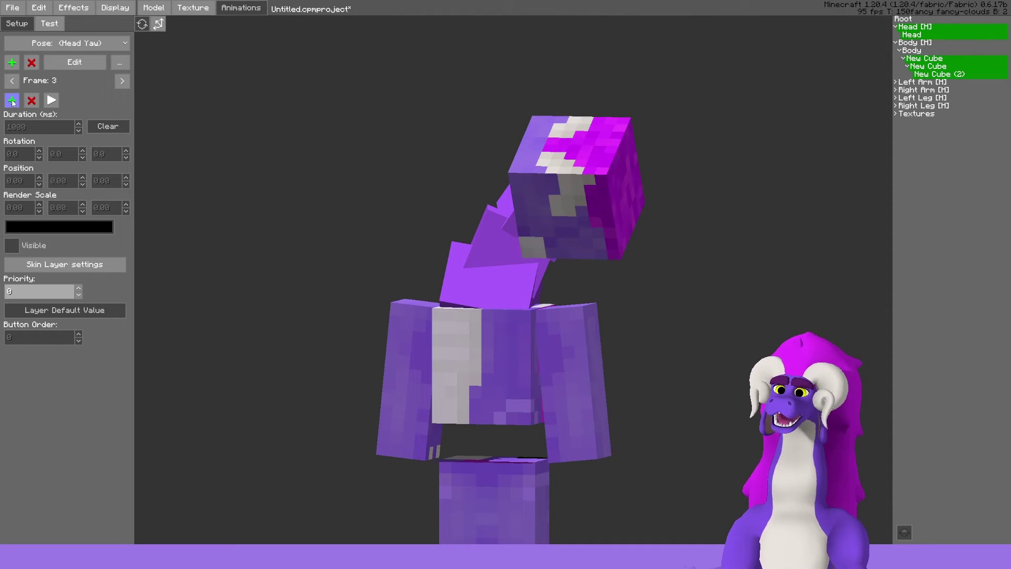
click(122, 83)
key(Left)
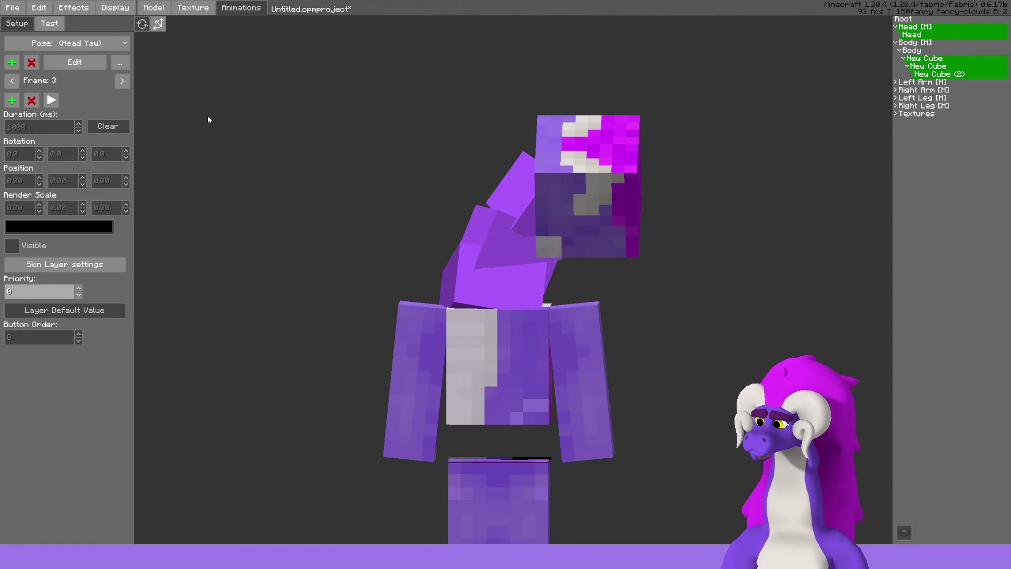
Mirror the part poses of the base, middle and top neck cubes in frame 3.
click(479, 287)
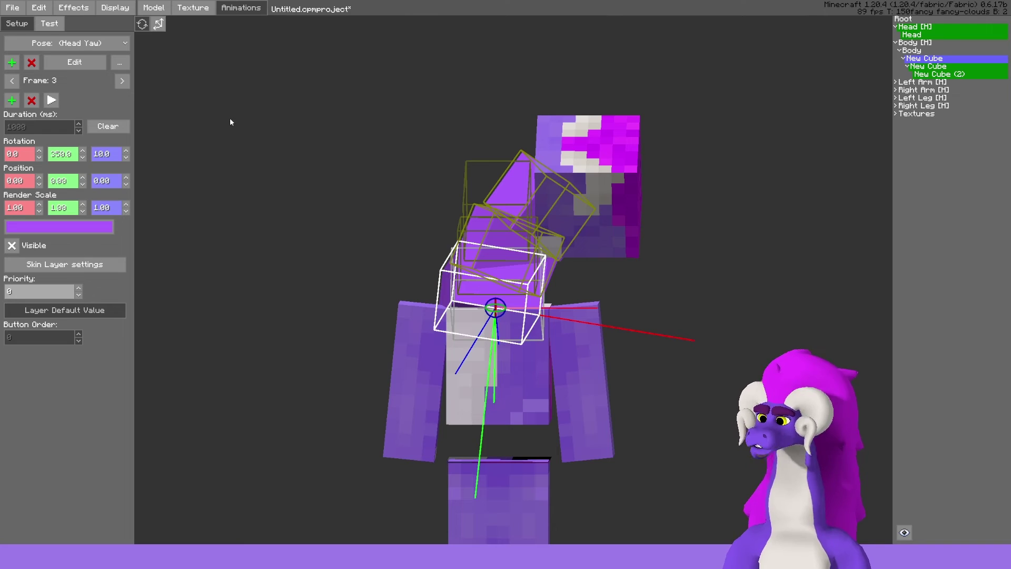
click(120, 62)
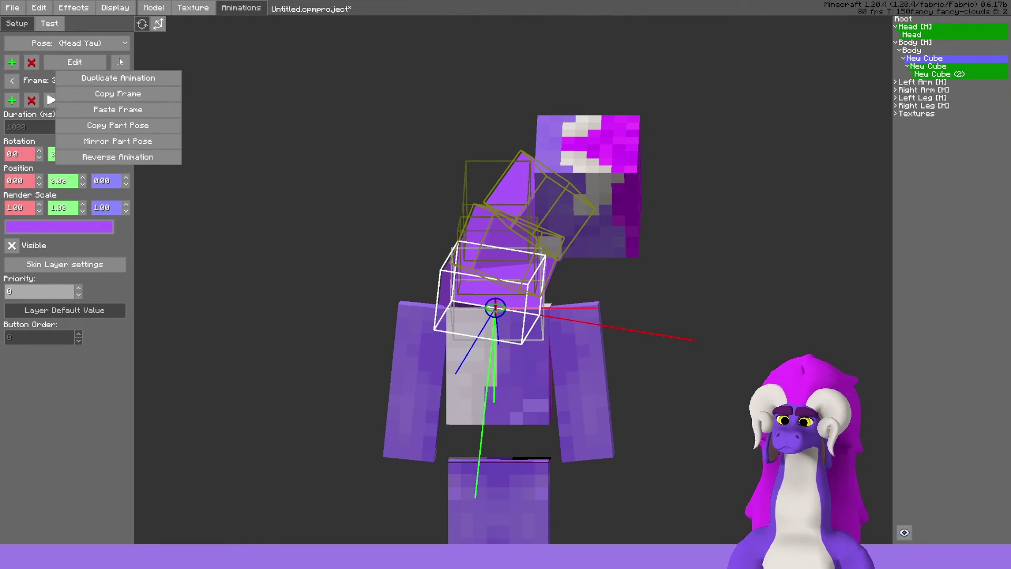
click(119, 62)
click(126, 141)
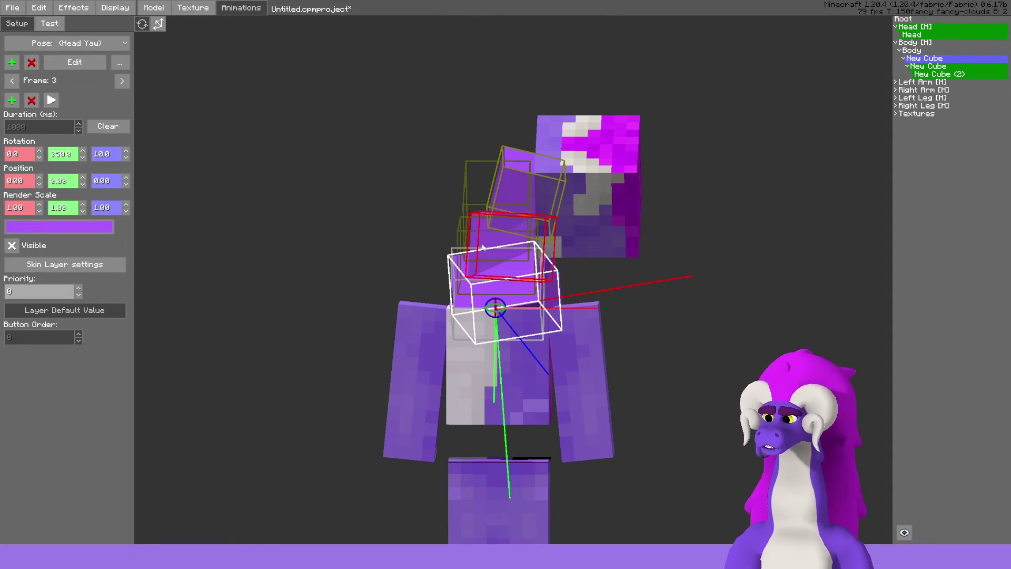
click(119, 62)
click(438, 203)
click(119, 62)
click(135, 141)
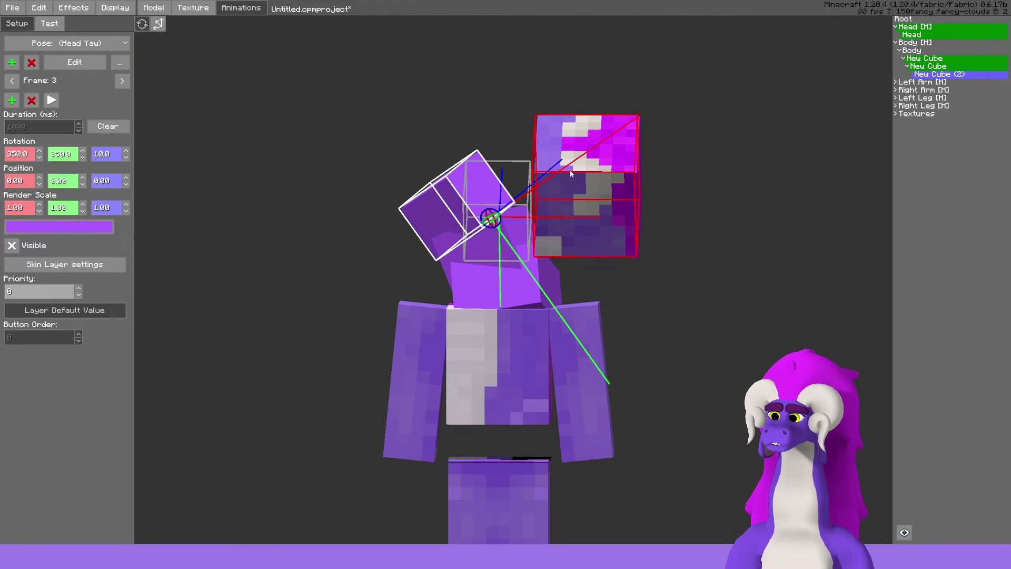
Mirror the part poses of the main head part and its nested Head cube in frame 3.
click(924, 32)
click(119, 62)
click(126, 141)
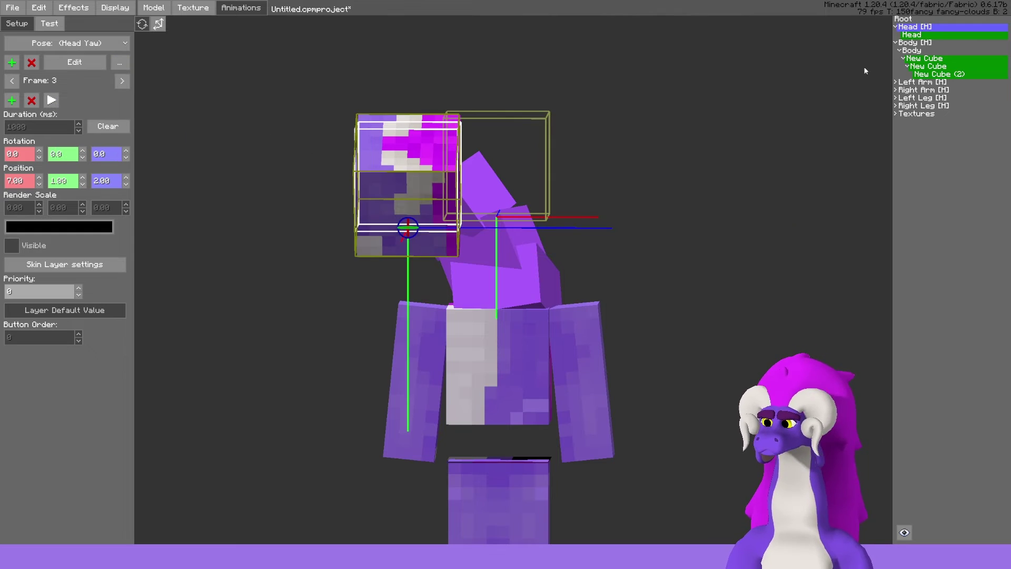
click(118, 62)
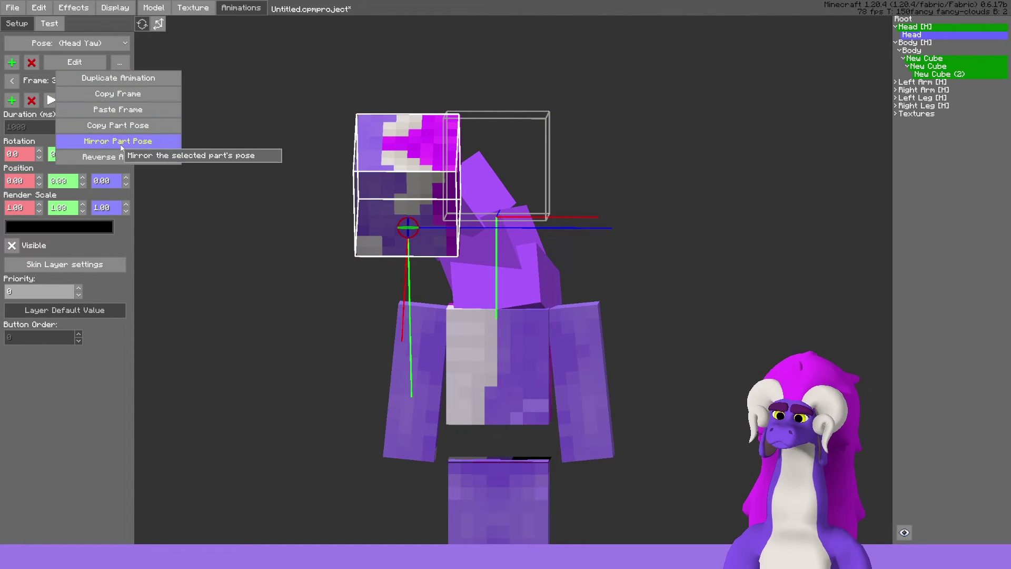
click(126, 141)
Step through the three Head Yaw frames and examine the neck bend on both sides.
click(792, 122)
middle_drag(792, 122, 172, 104)
click(121, 81)
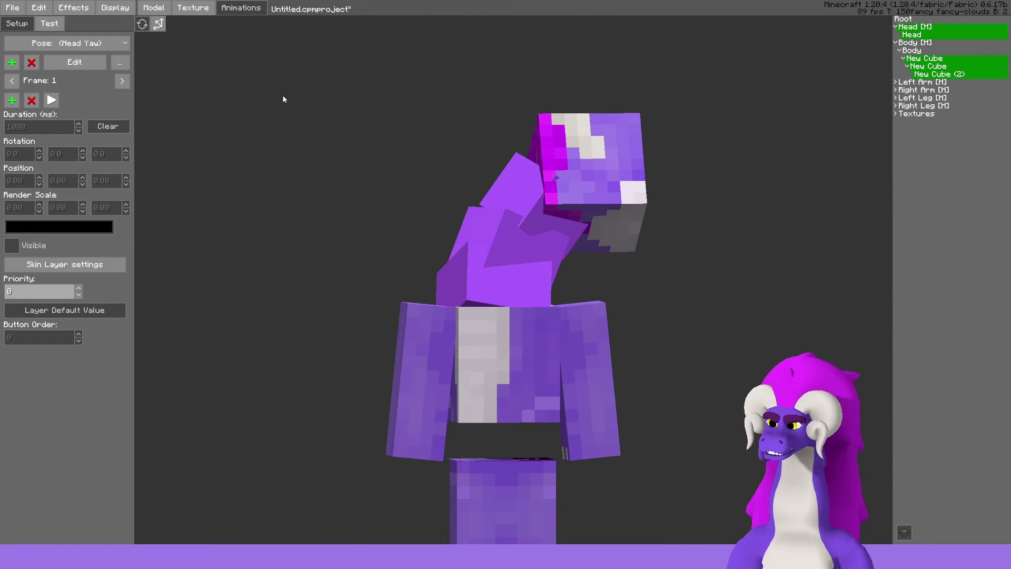
click(122, 81)
middle_drag(266, 97, 322, 96)
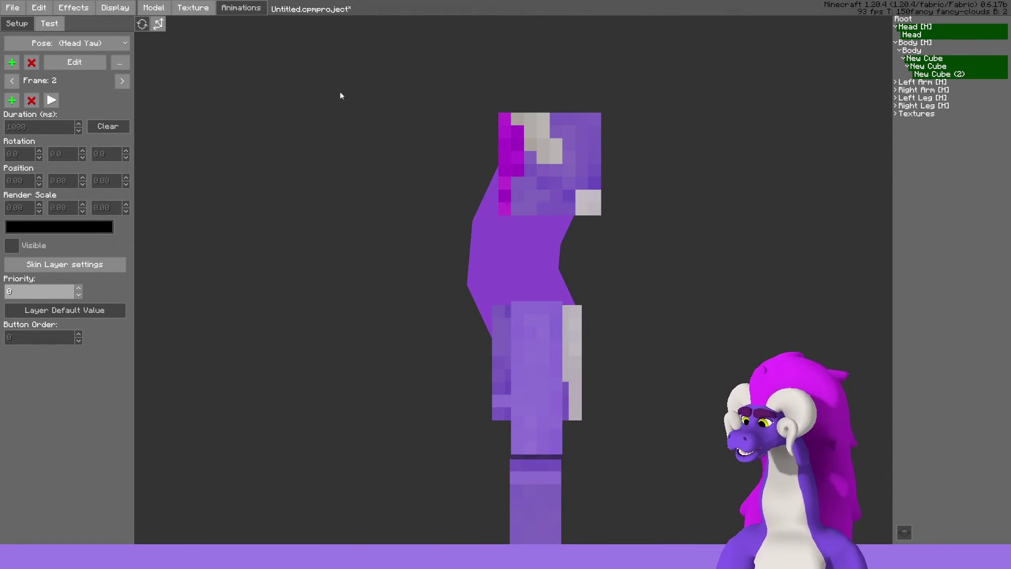
click(122, 81)
drag(211, 100, 286, 103)
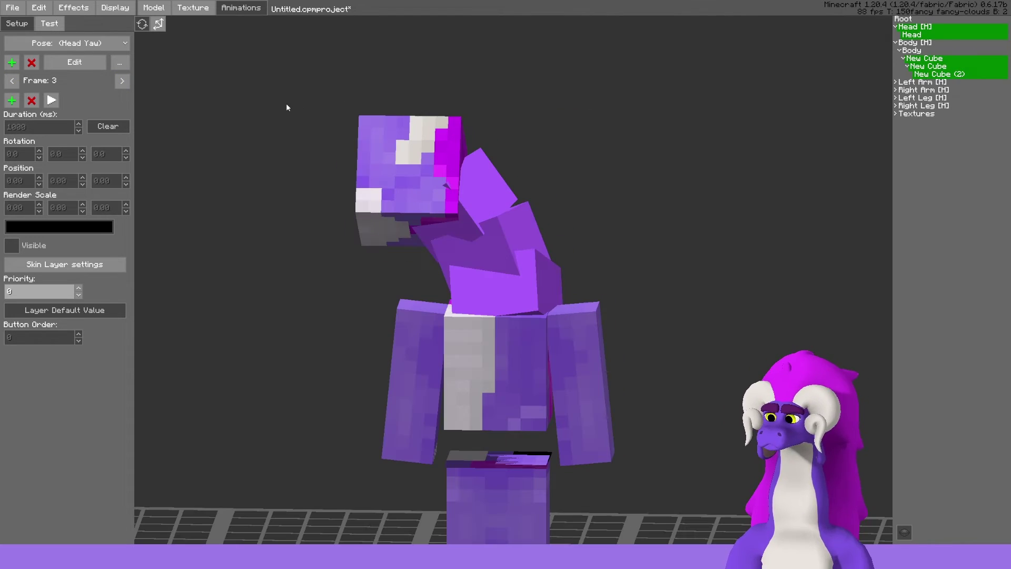
Duplicate frame 1 of the Head Yaw animation and move the copy to frame 2 as an in-between.
click(12, 81)
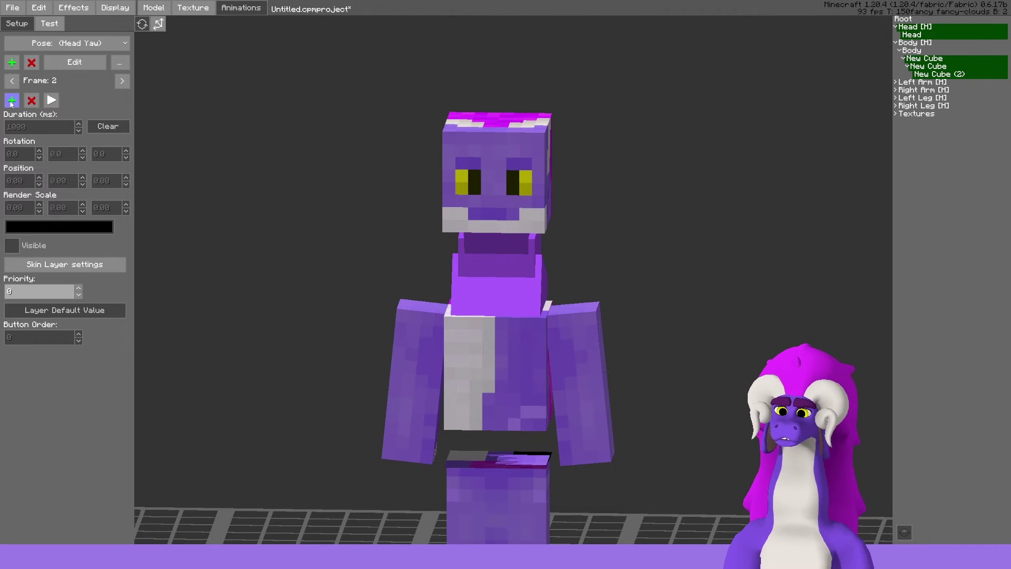
click(11, 82)
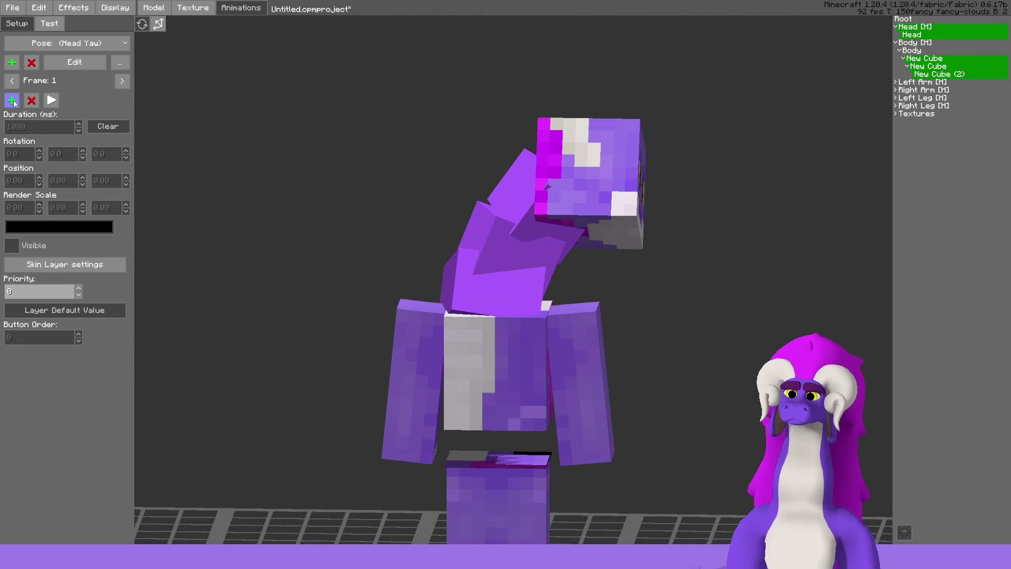
click(13, 100)
shift+click(16, 85)
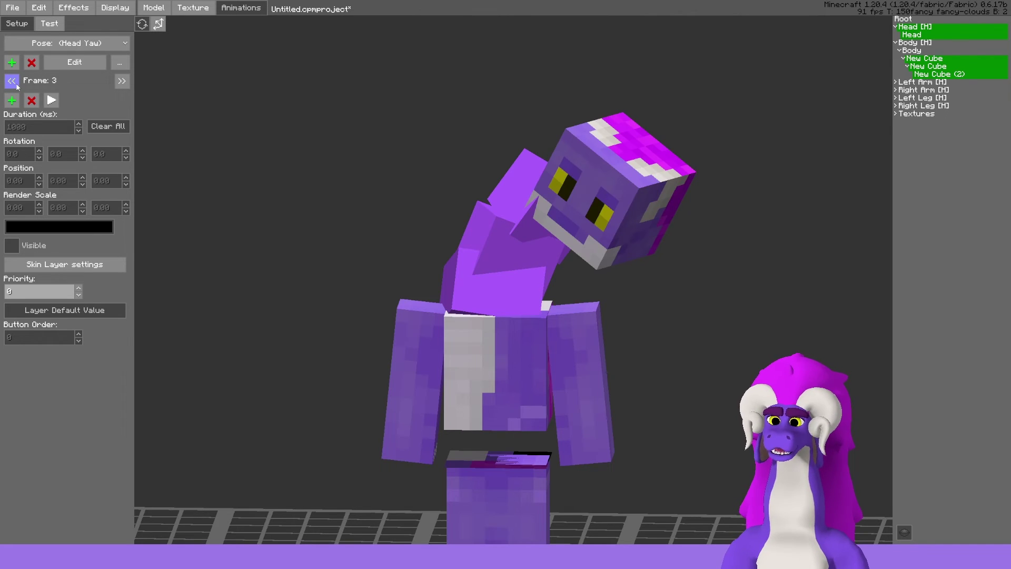
shift+click(17, 86)
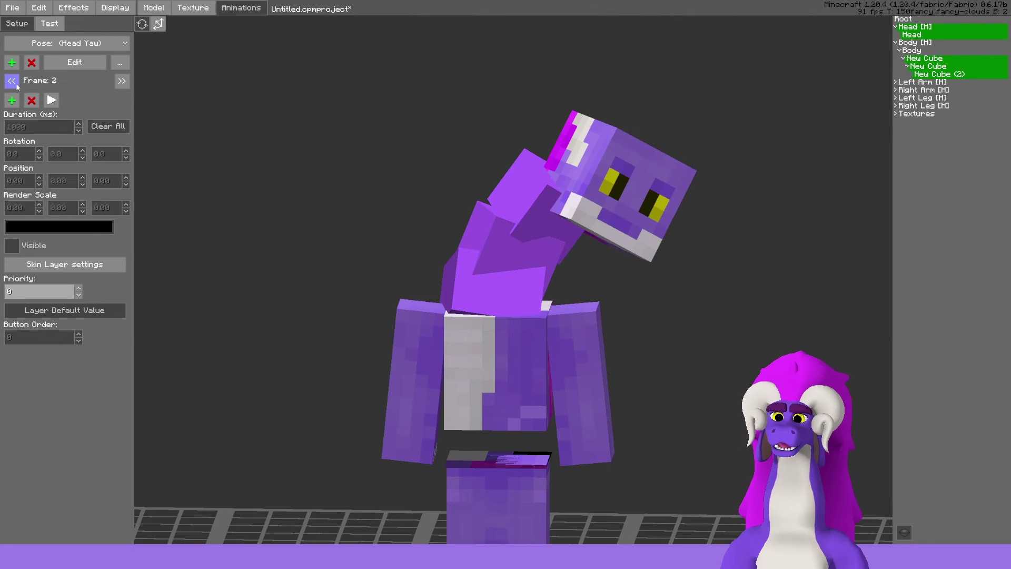
In frame 4 of the Head Yaw animation, set the base neck cube's Z rotation to 355 and Y rotation to 5.
click(122, 81)
click(121, 80)
middle_drag(548, 210, 577, 213)
middle_drag(499, 258, 515, 278)
click(515, 278)
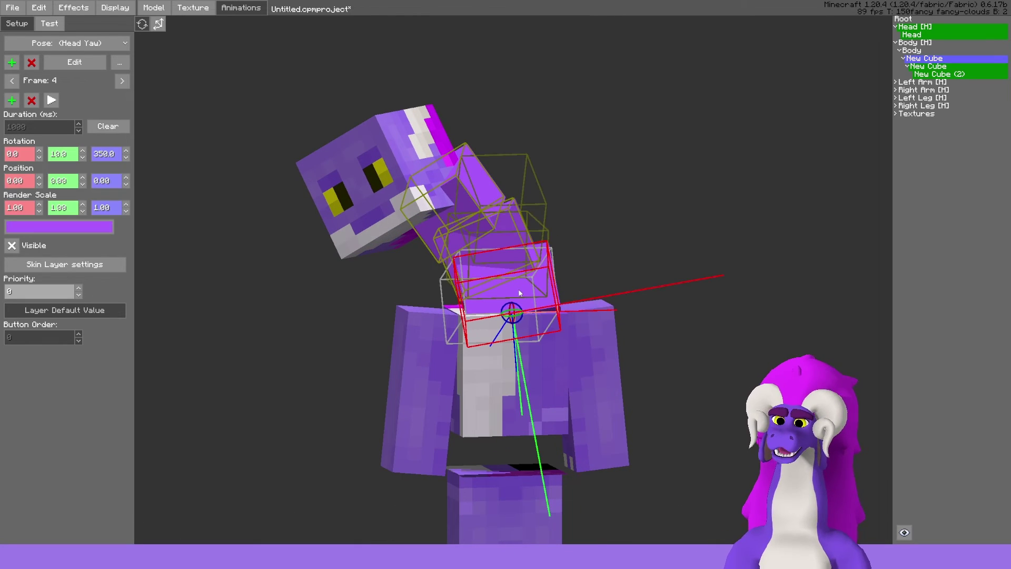
click(105, 157)
key(BackSpace)
text(5)
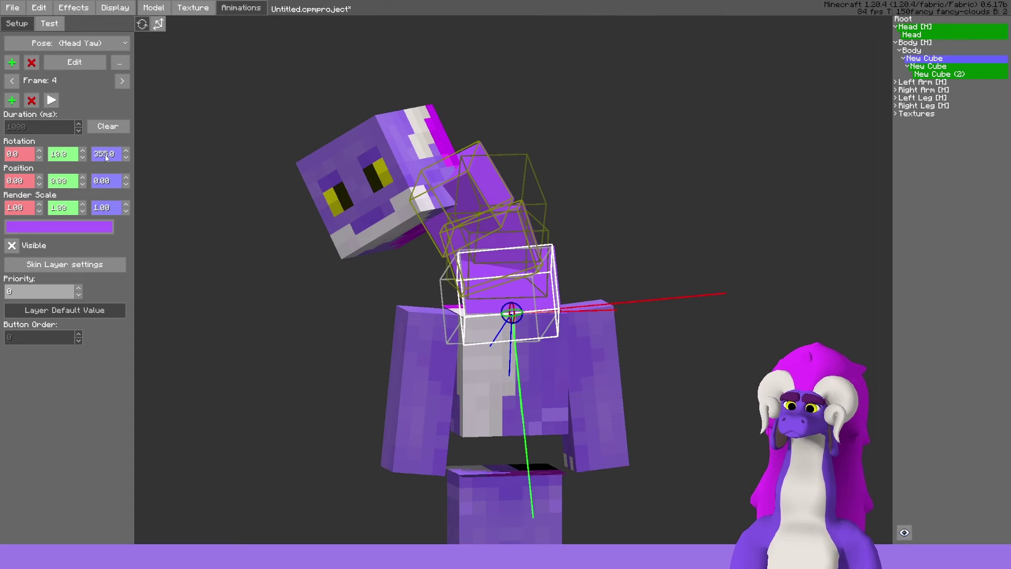
click(72, 158)
key(BackSpace)
key(BackSpace)
key(BackSpace)
key(BackSpace)
text(5)
In frame 4, set the middle neck cube's rotation to X 355, Y 5 and Z 355.
click(470, 239)
click(74, 158)
key(BackSpace)
key(BackSpace)
key(BackSpace)
key(BackSpace)
text(5)
click(106, 155)
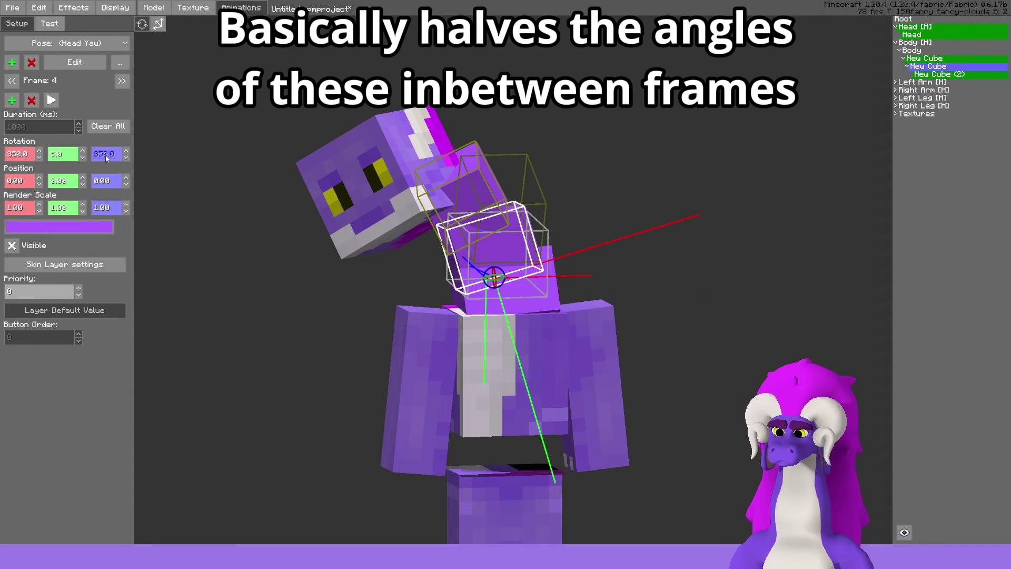
key(BackSpace)
text(5)
click(19, 155)
text(5)
In frame 4, halve the top neck cube's rotation angles and set the Head part's rotation to Y 0 and Z 345.
click(474, 200)
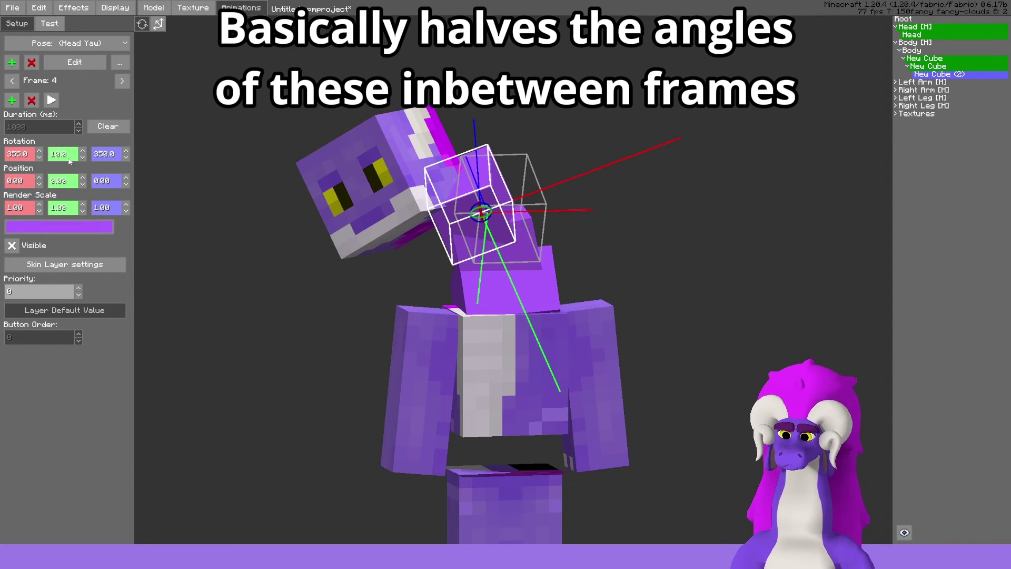
click(227, 116)
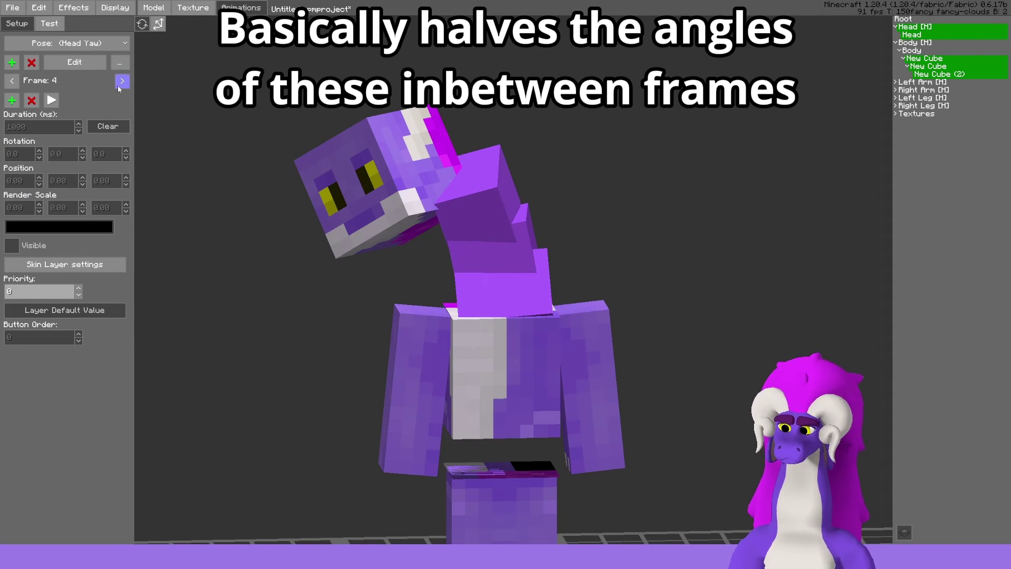
click(901, 27)
middle_drag(325, 121, 317, 130)
click(906, 35)
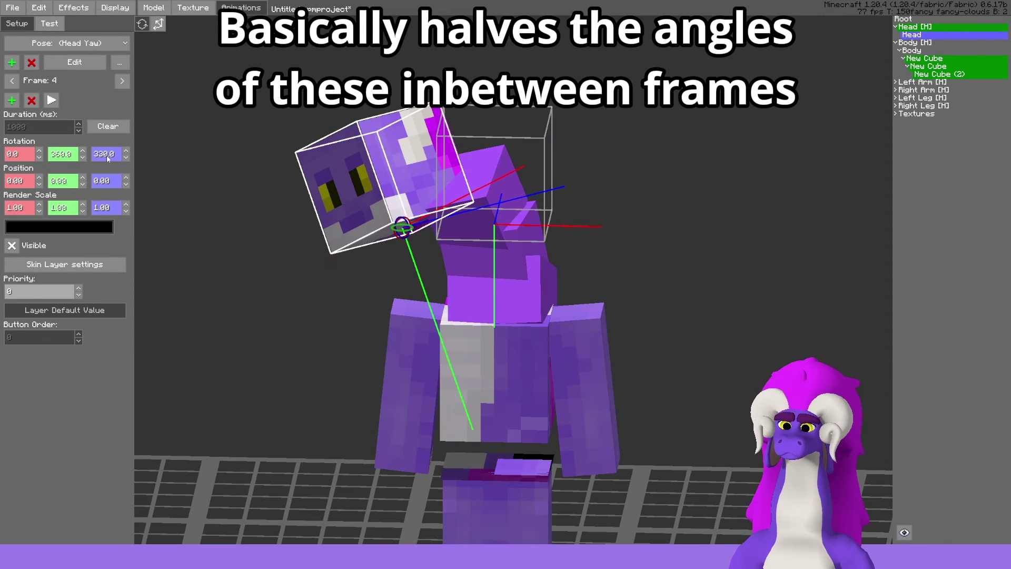
double_click(113, 157)
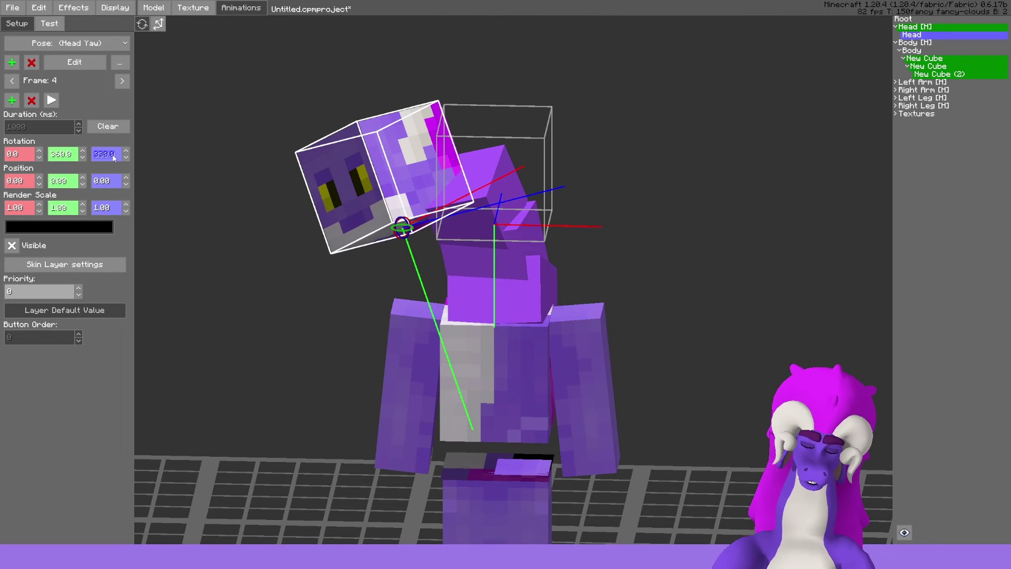
text(345)
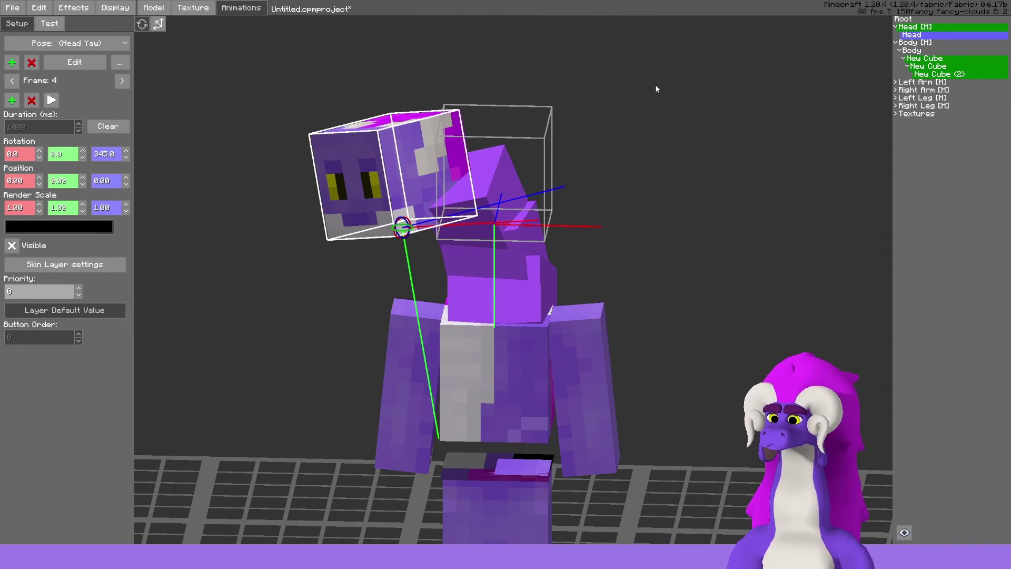
In frame 4, set the Head group's position to X -3.5 and Z 1 so it sits on the half-bent neck.
click(904, 27)
middle_drag(257, 178, 279, 168)
click(82, 184)
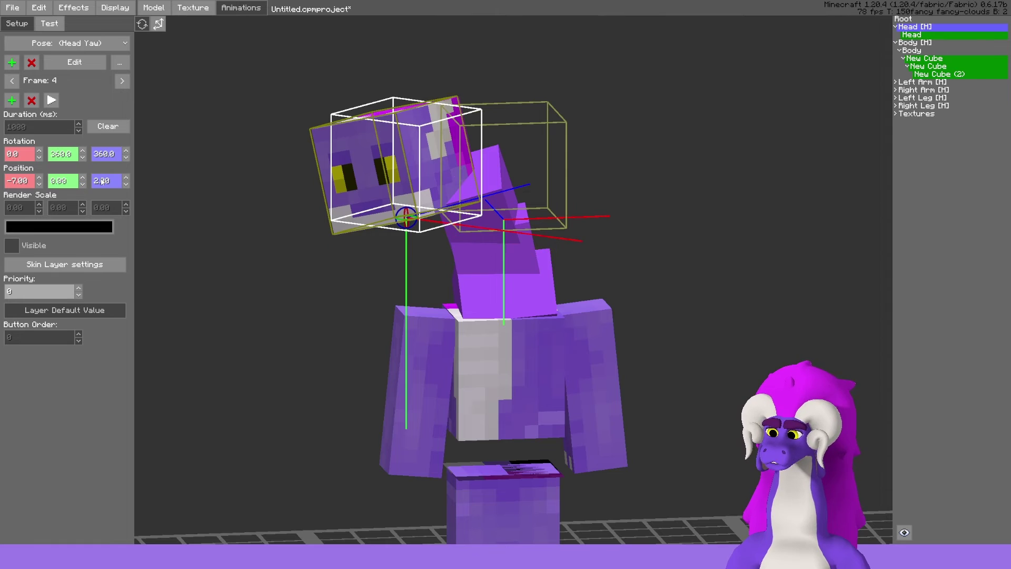
click(127, 184)
drag(211, 169, 255, 163)
middle_drag(255, 160, 291, 161)
click(39, 178)
click(39, 177)
click(39, 177)
middle_drag(227, 173, 180, 177)
scroll(19, 187, up, 5)
click(247, 166)
middle_drag(248, 166, 227, 164)
Delete the old in-between at frame 2 of the Head Yaw animation.
click(122, 82)
click(13, 82)
click(12, 82)
click(8, 82)
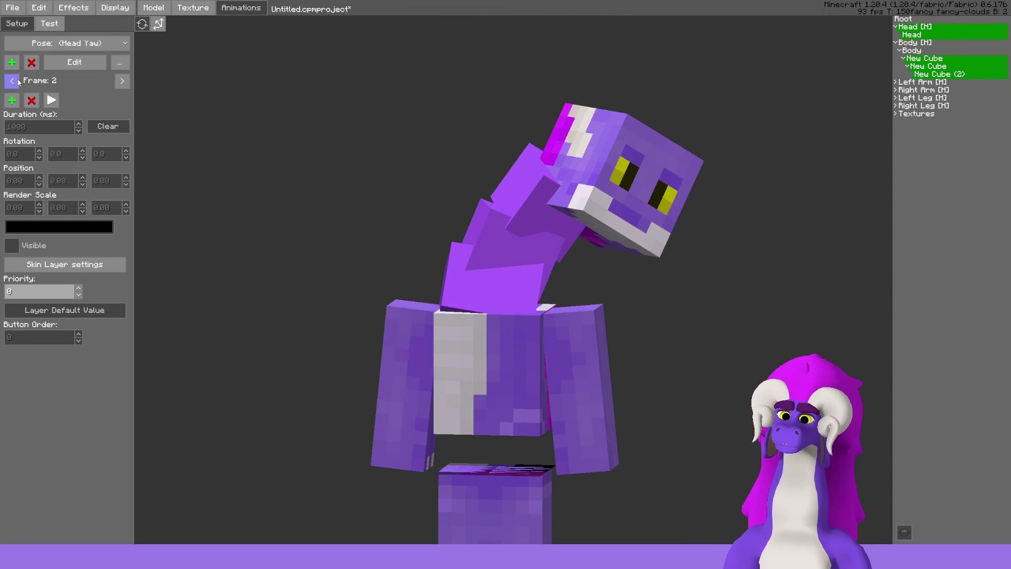
click(18, 81)
click(121, 81)
click(32, 102)
click(445, 287)
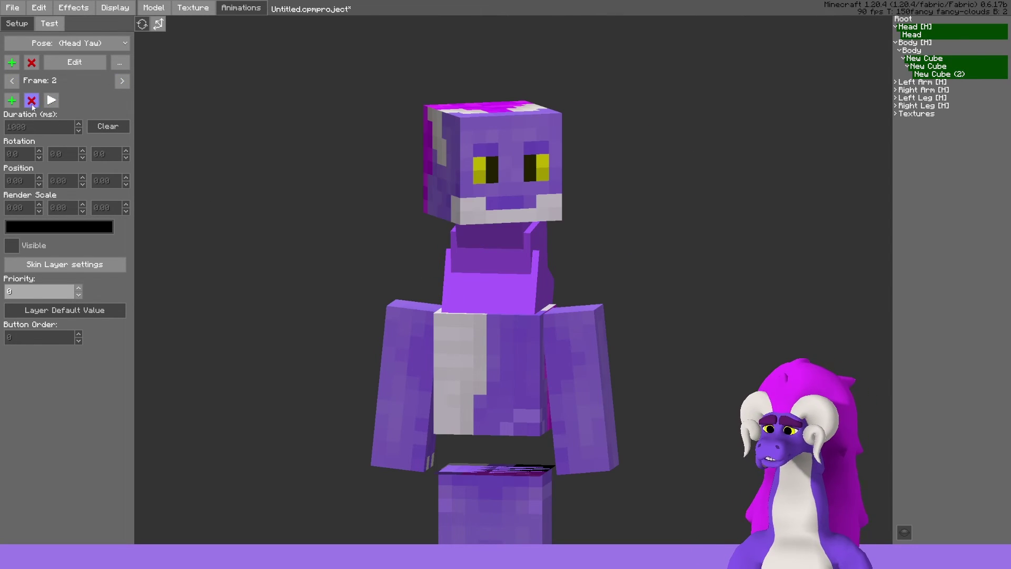
Duplicate the finished in-between frame of the Head Yaw animation and move the copy to frame 2.
click(12, 80)
click(122, 81)
click(122, 81)
click(13, 81)
click(13, 81)
click(122, 82)
click(121, 83)
click(122, 82)
click(13, 83)
click(12, 80)
click(13, 80)
click(12, 80)
click(12, 80)
In frame 2, mirror the part pose of the base, middle and top neck cubes.
click(486, 292)
click(120, 63)
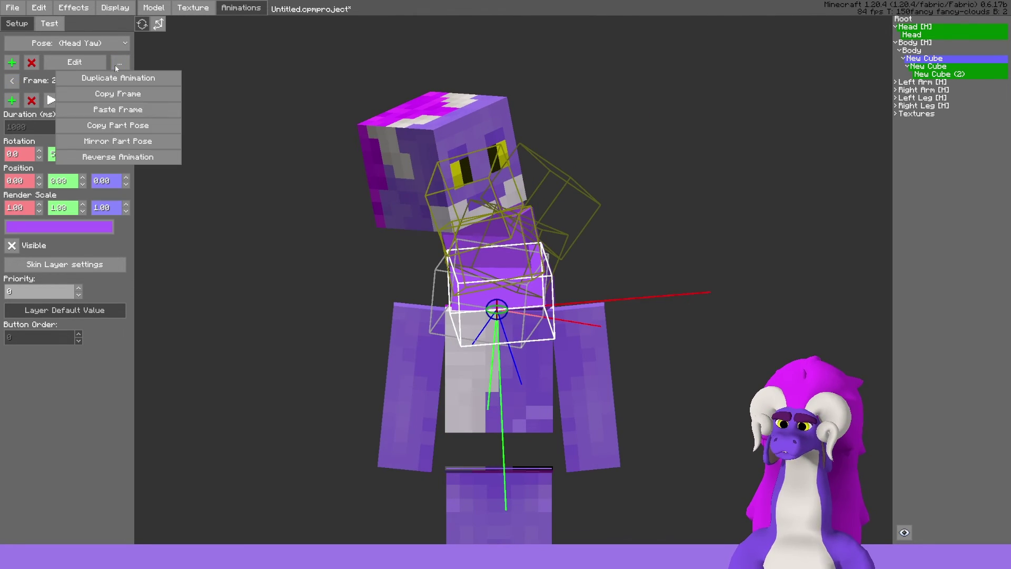
click(136, 141)
click(928, 67)
click(120, 62)
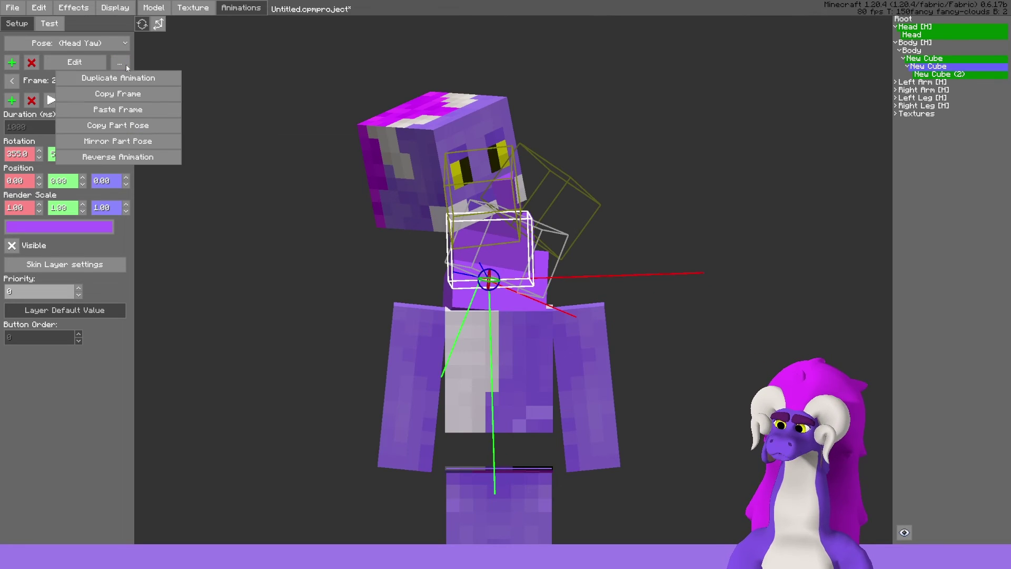
click(137, 140)
click(933, 74)
click(120, 62)
click(138, 140)
In frame 2, mirror the part pose of the Head group and its nested Head part.
click(920, 27)
click(120, 63)
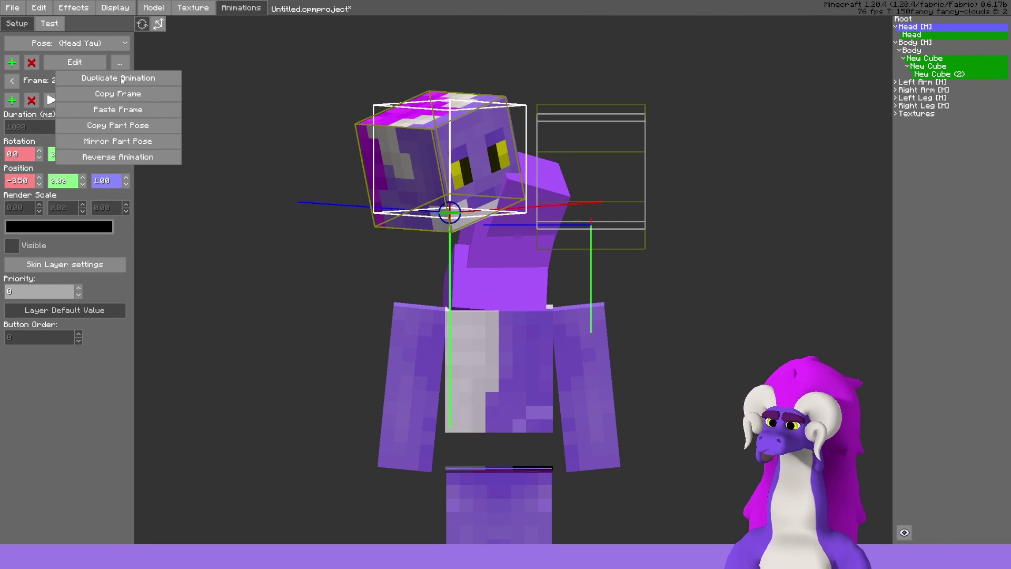
click(136, 140)
click(916, 35)
click(120, 63)
click(136, 140)
click(270, 152)
Step through all five Head Yaw frames and examine how the neck and head turn from side to side.
click(126, 83)
click(127, 83)
click(126, 84)
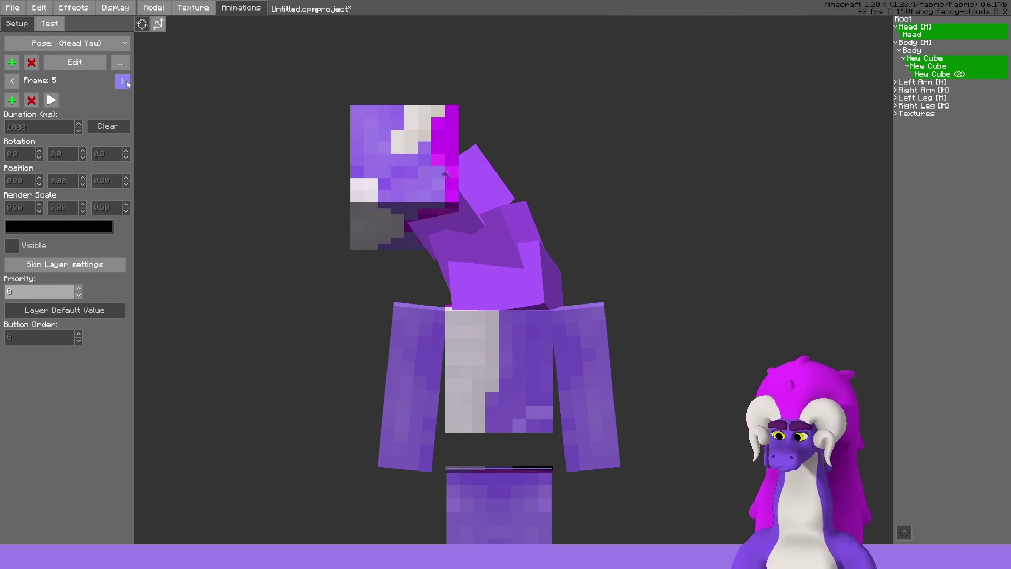
click(126, 83)
click(127, 84)
click(126, 83)
click(127, 84)
click(126, 83)
click(127, 84)
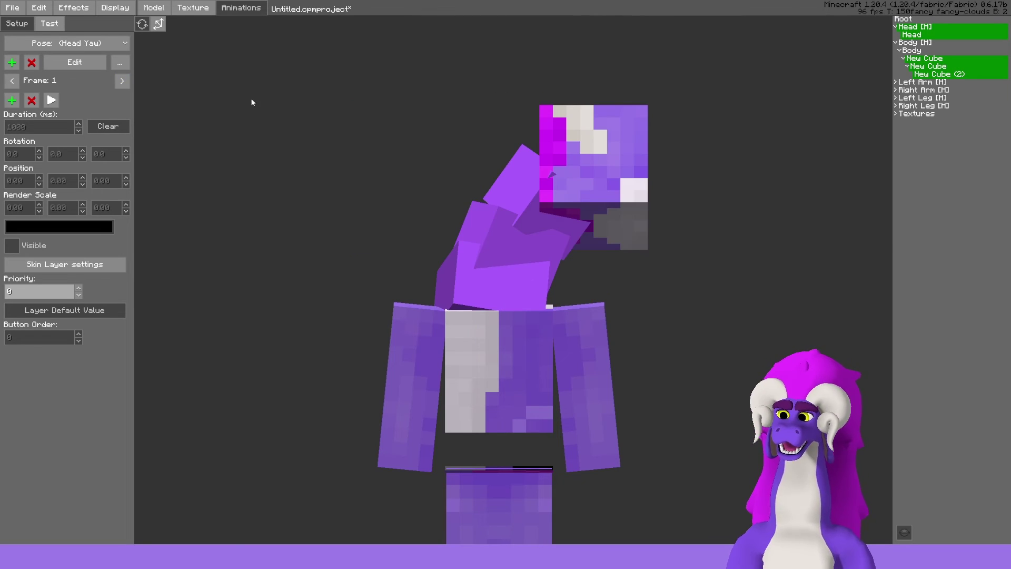
click(125, 83)
click(124, 83)
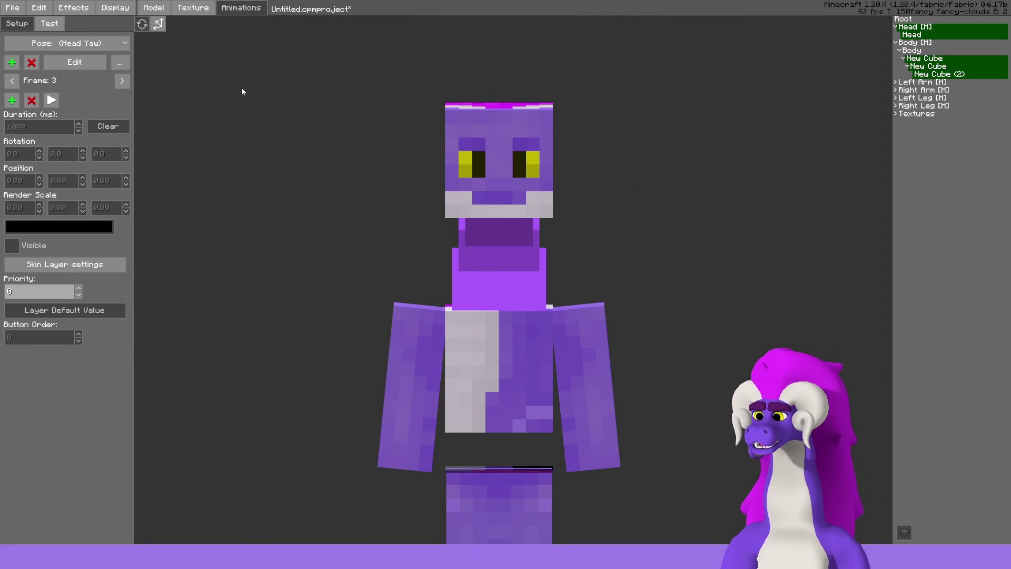
middle_drag(270, 86, 250, 88)
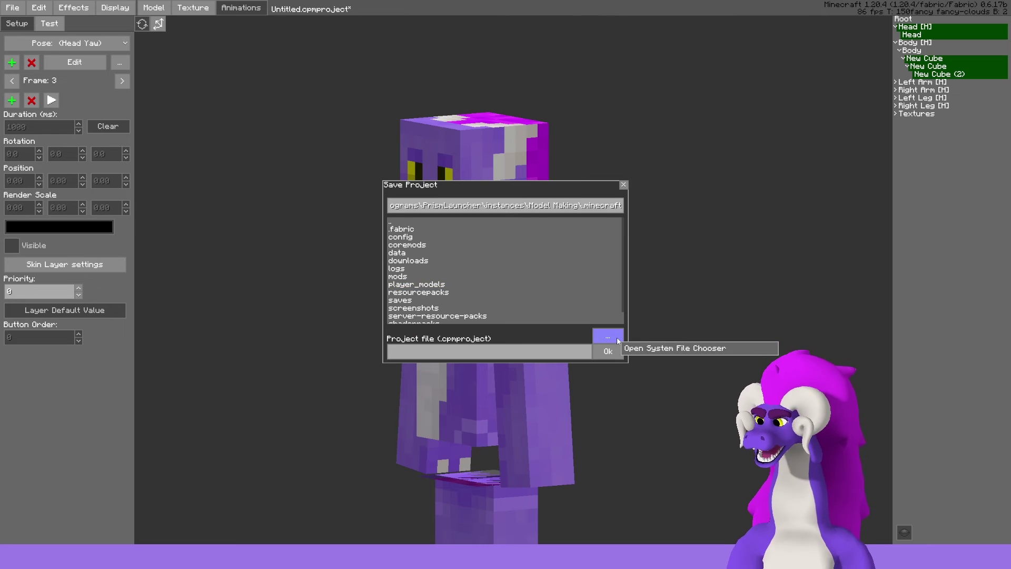
Save the project as TestPitchYawModel.cpmproject using the system file chooser and export it as a test model.
click(616, 336)
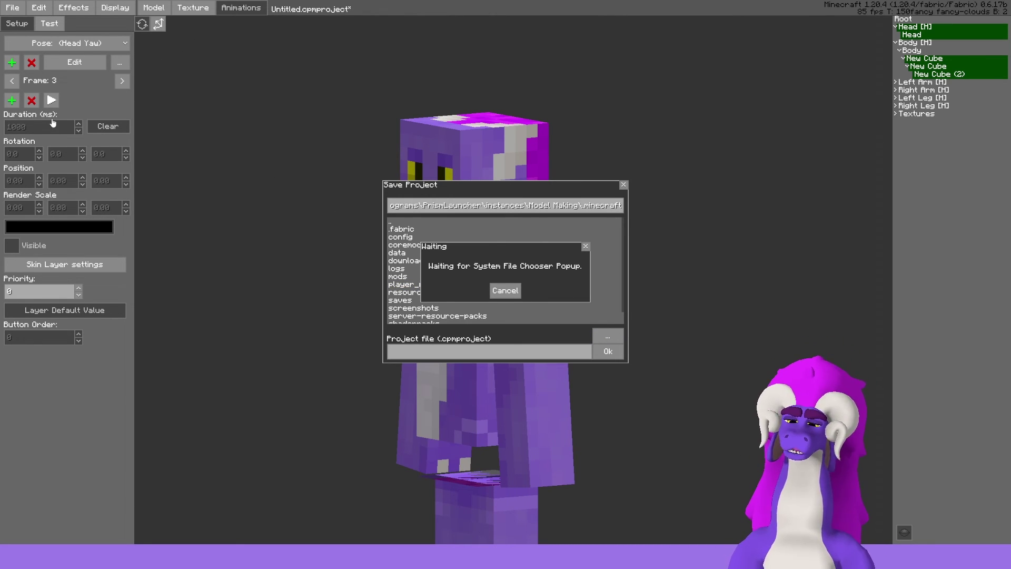
click(13, 8)
click(58, 103)
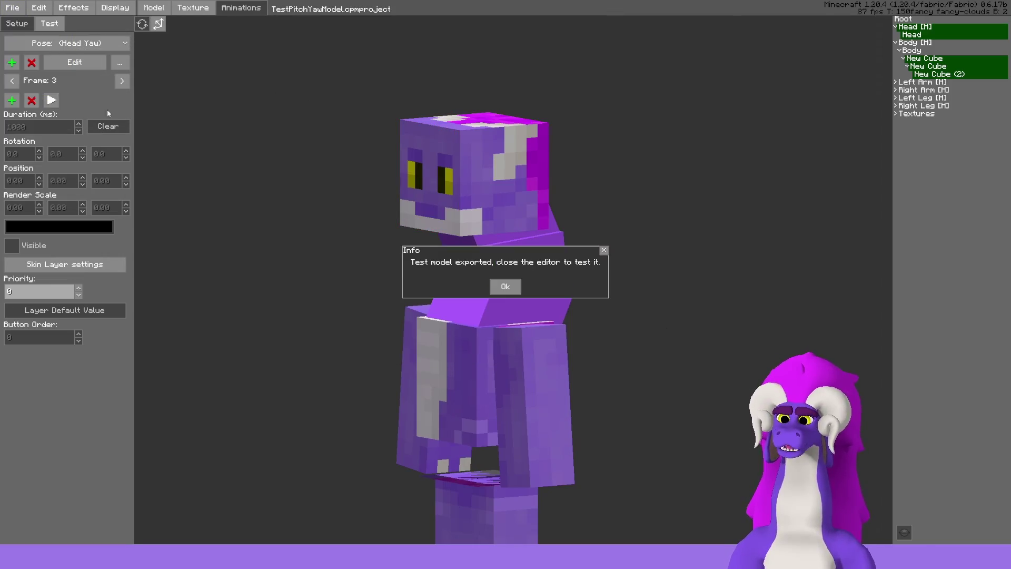
click(506, 285)
Close the model editor and switch the game camera to the front-facing third-person view of the test model.
key(Escape)
key(Escape)
key(Escape)
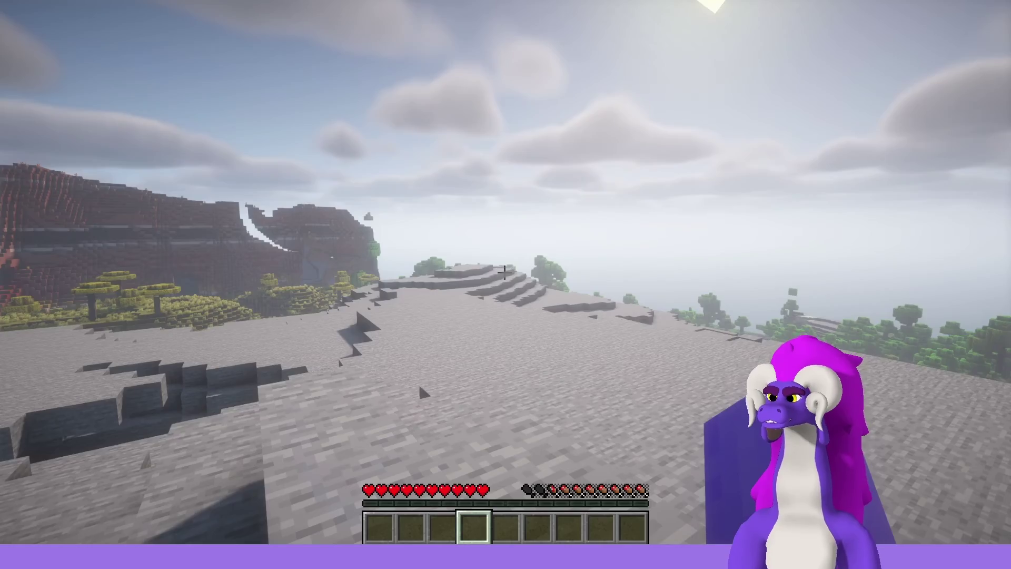
key(F5)
key(F5)
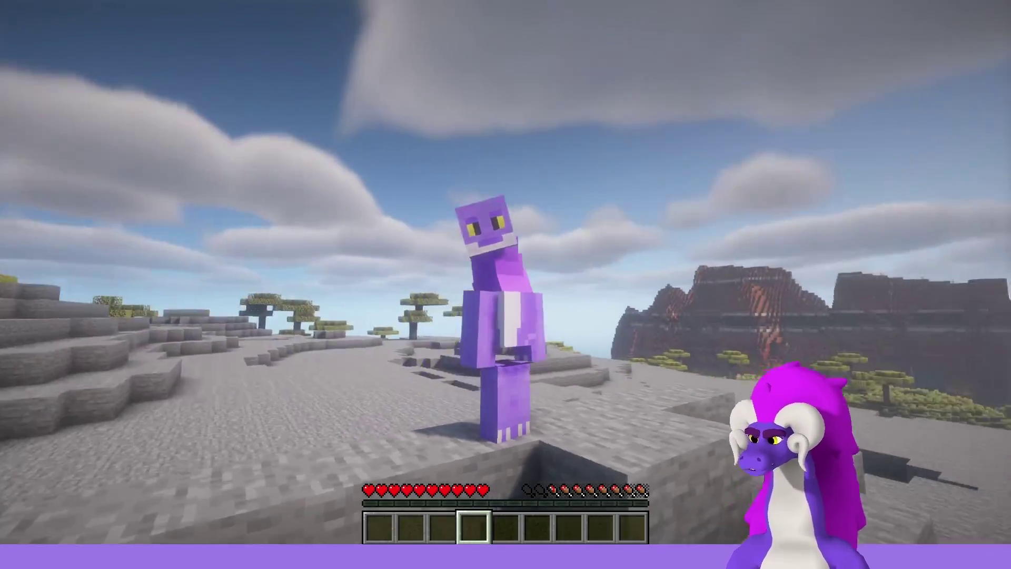